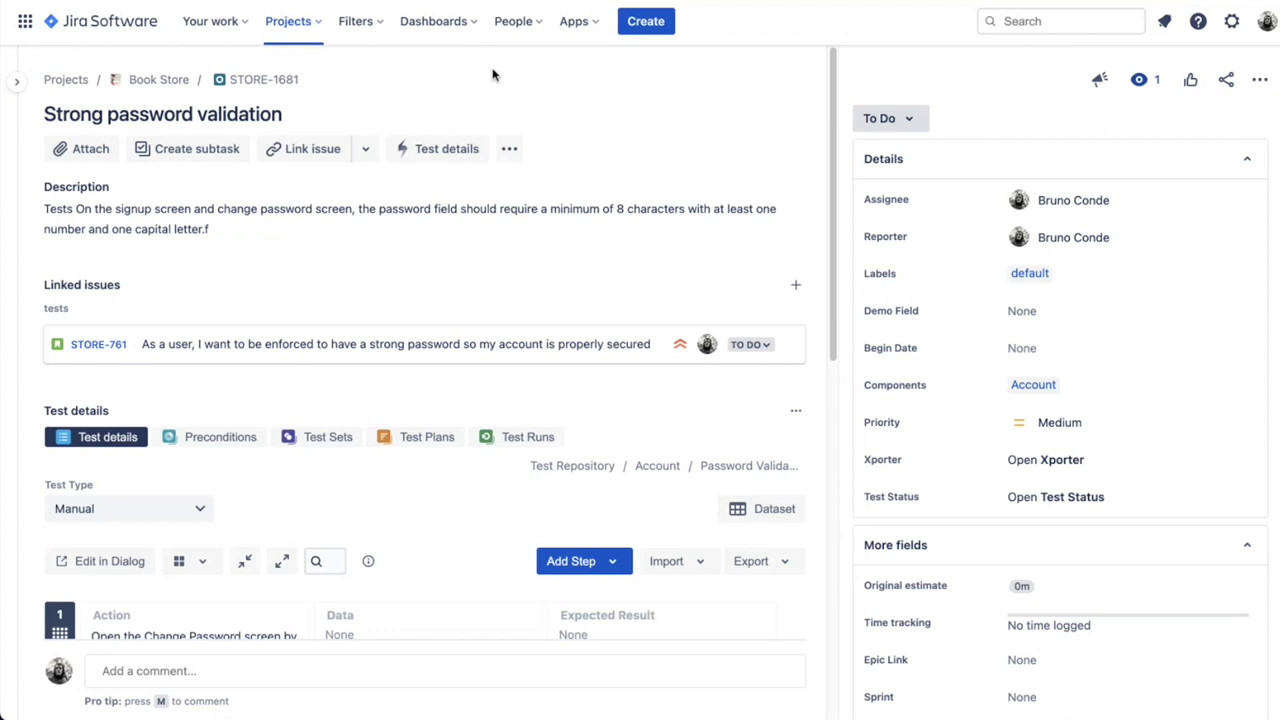
Review the manual test steps of the Strong password validation test, including their data and expected results
scroll(452, 265, "down", 3)
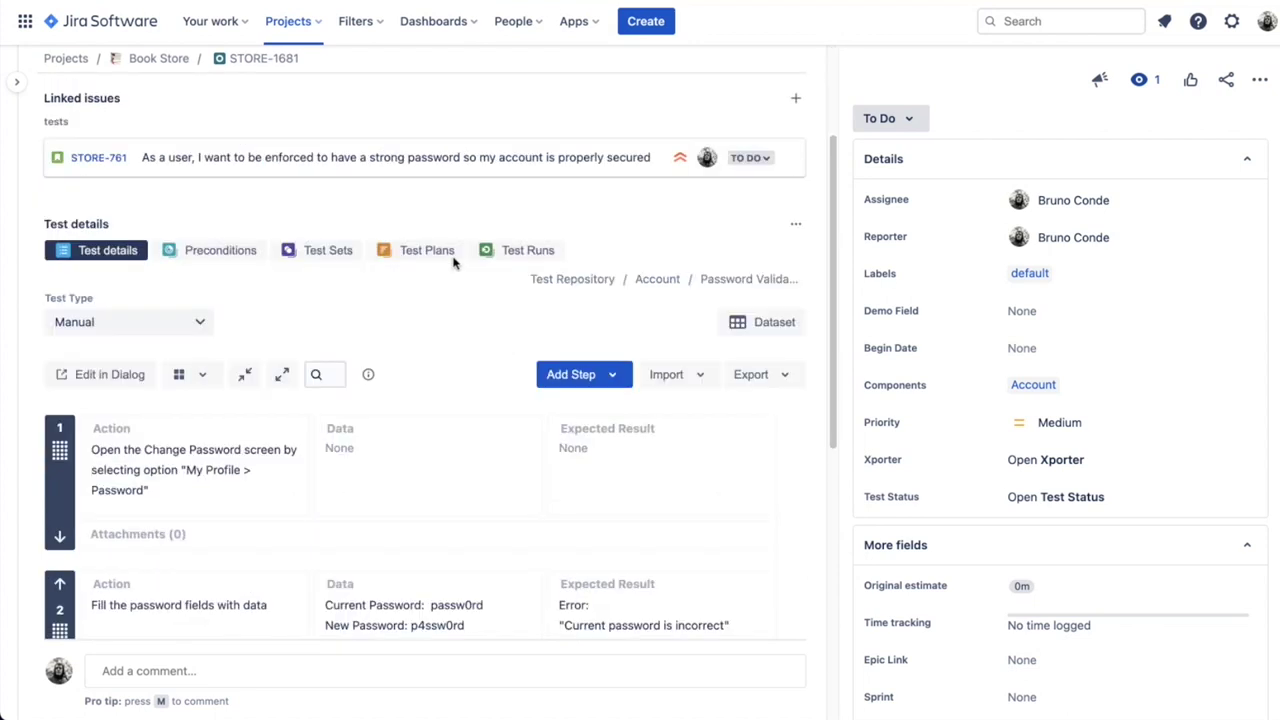
scroll(452, 278, "down", 5)
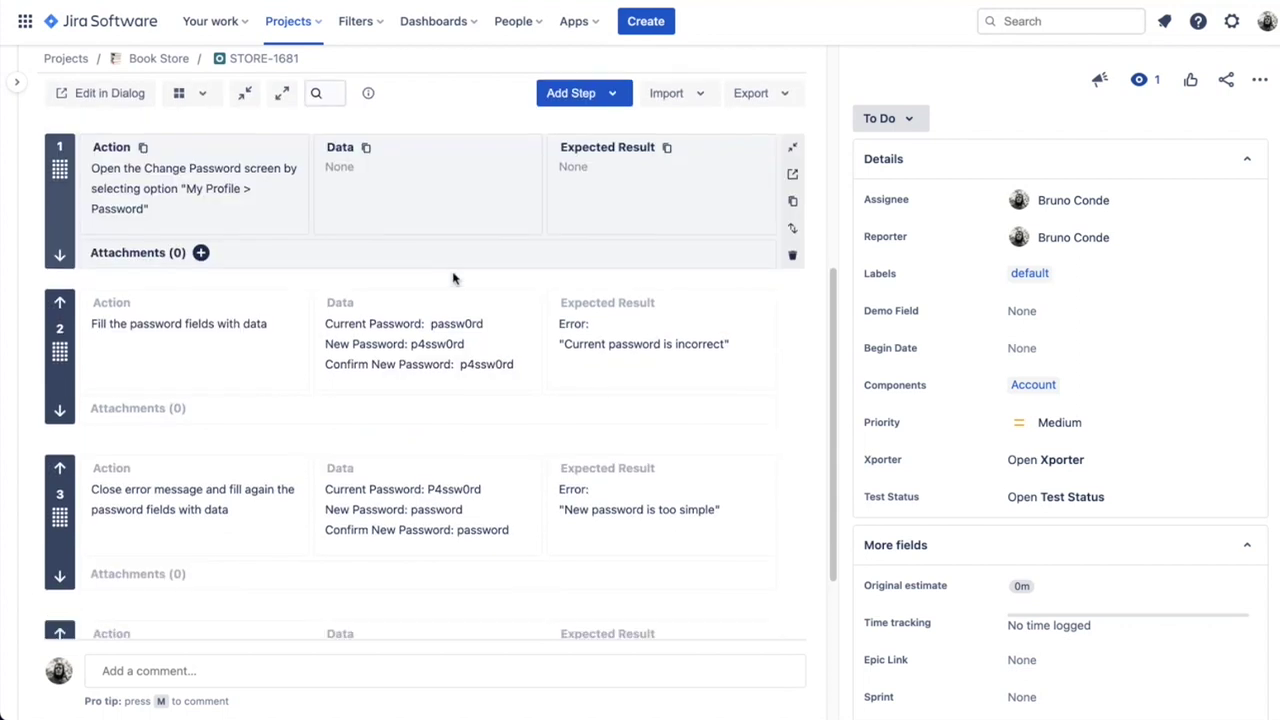
scroll(420, 240, "up", 1)
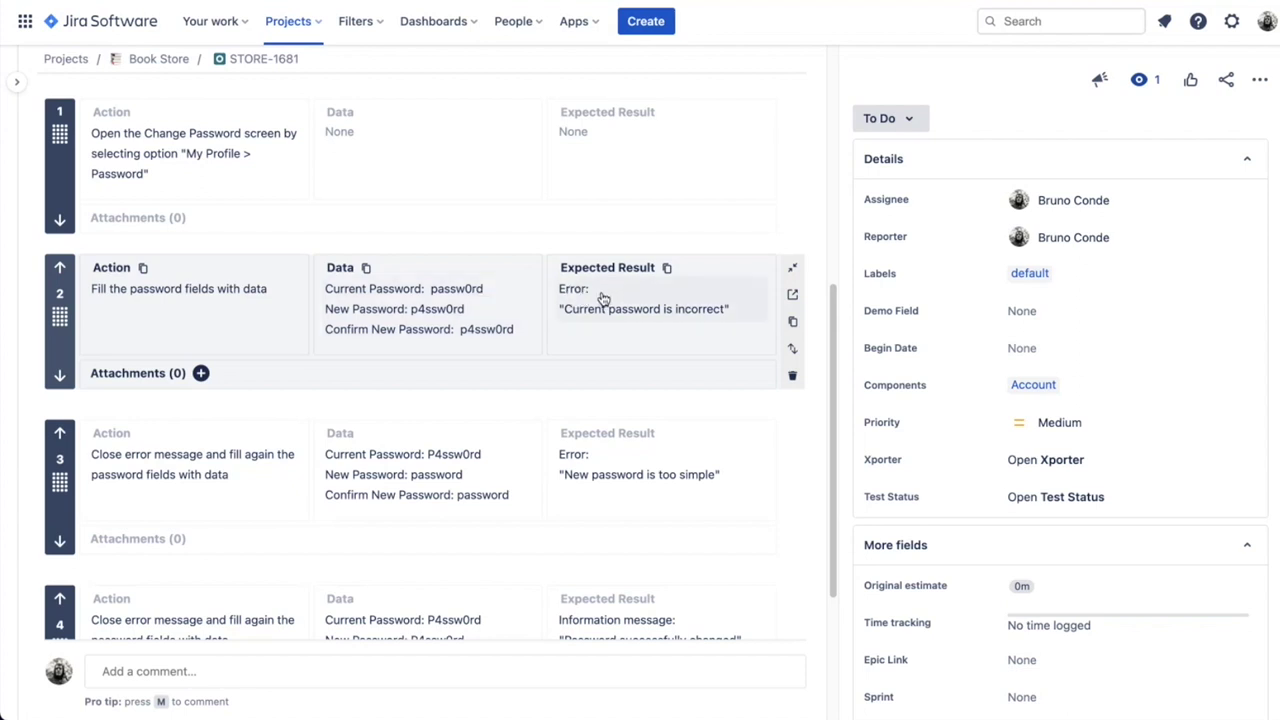
scroll(271, 309, "down", 3)
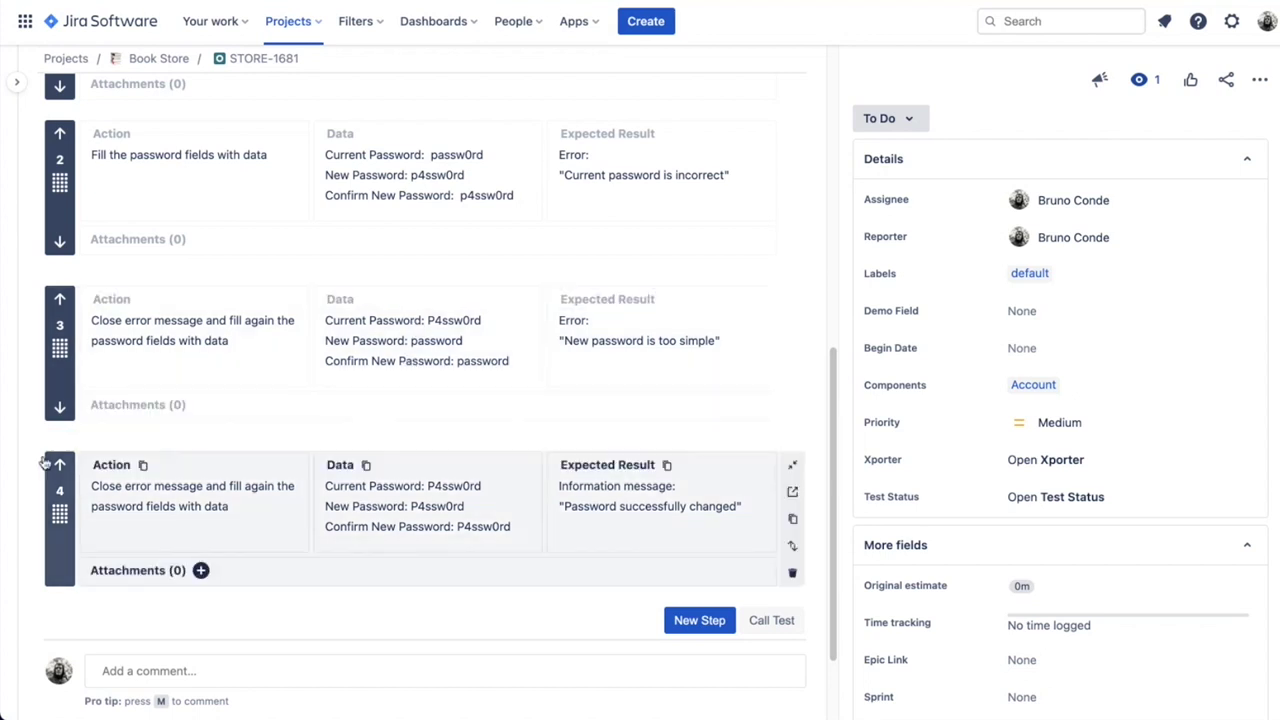
mouse_move(312, 443)
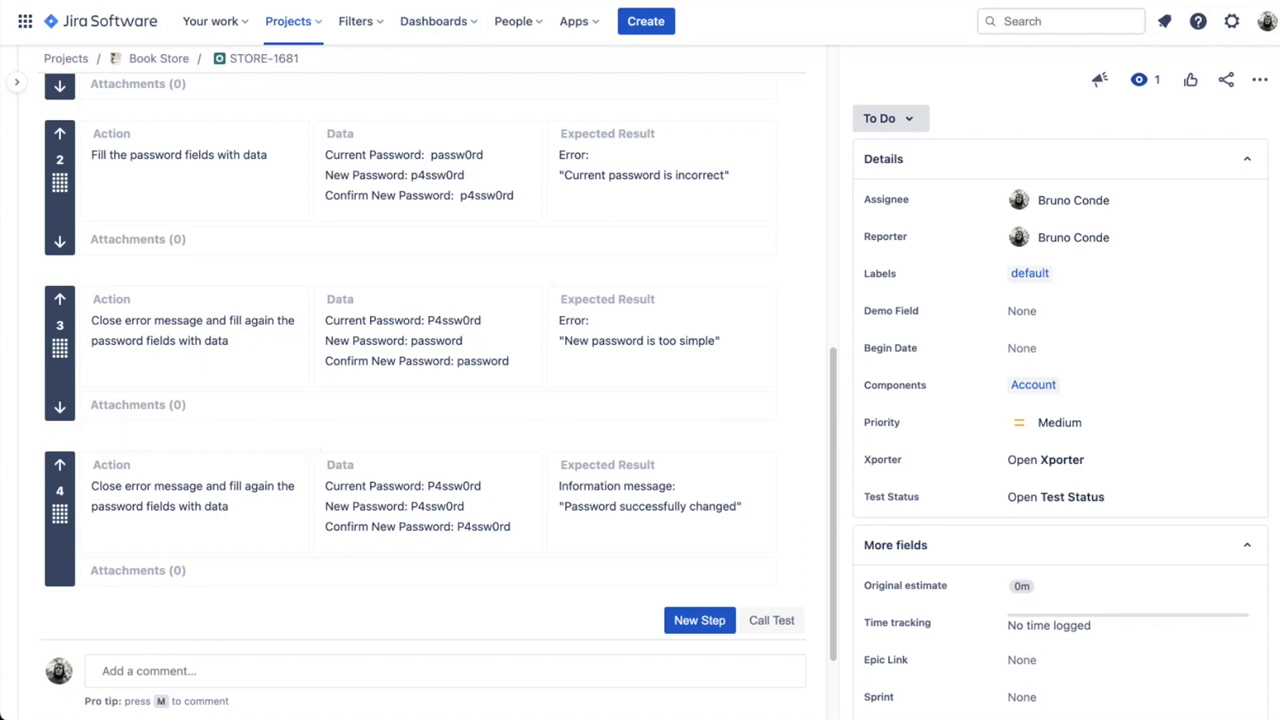
Switch to the [Parameterized] Strong password validation test, STORE-762, and review the parameters used in its steps
left_click(300, 0)
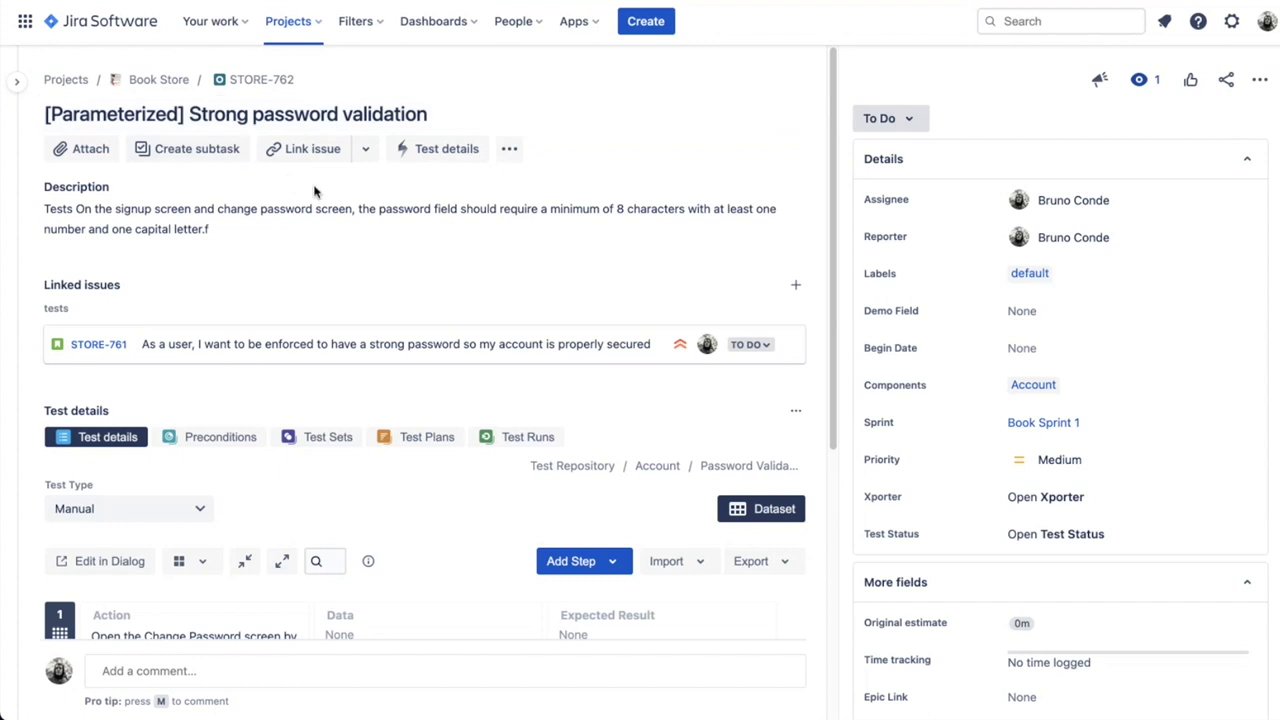
scroll(398, 240, "down", 3)
scroll(398, 240, "down", 4)
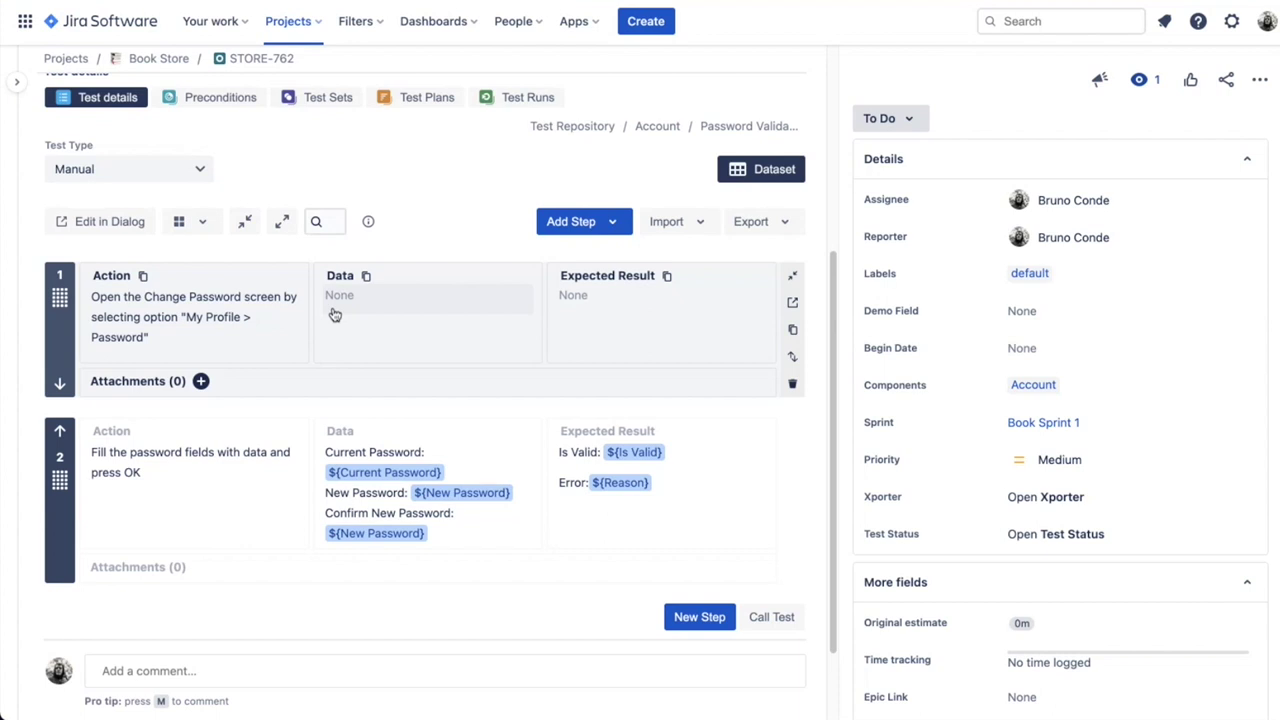
scroll(300, 423, "down", 1)
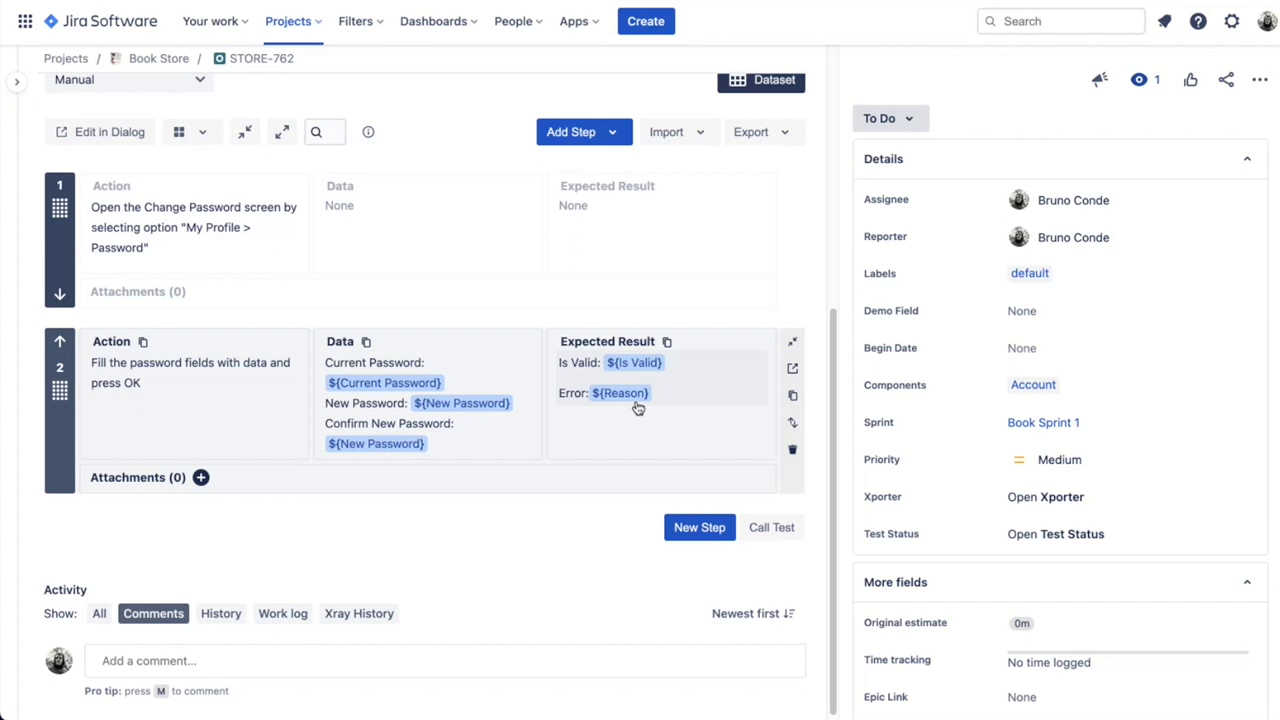
Open test step 2 for editing and try a "${" parameter reference on a new line of its Data field
left_click(470, 373)
scroll(457, 400, "down", 2)
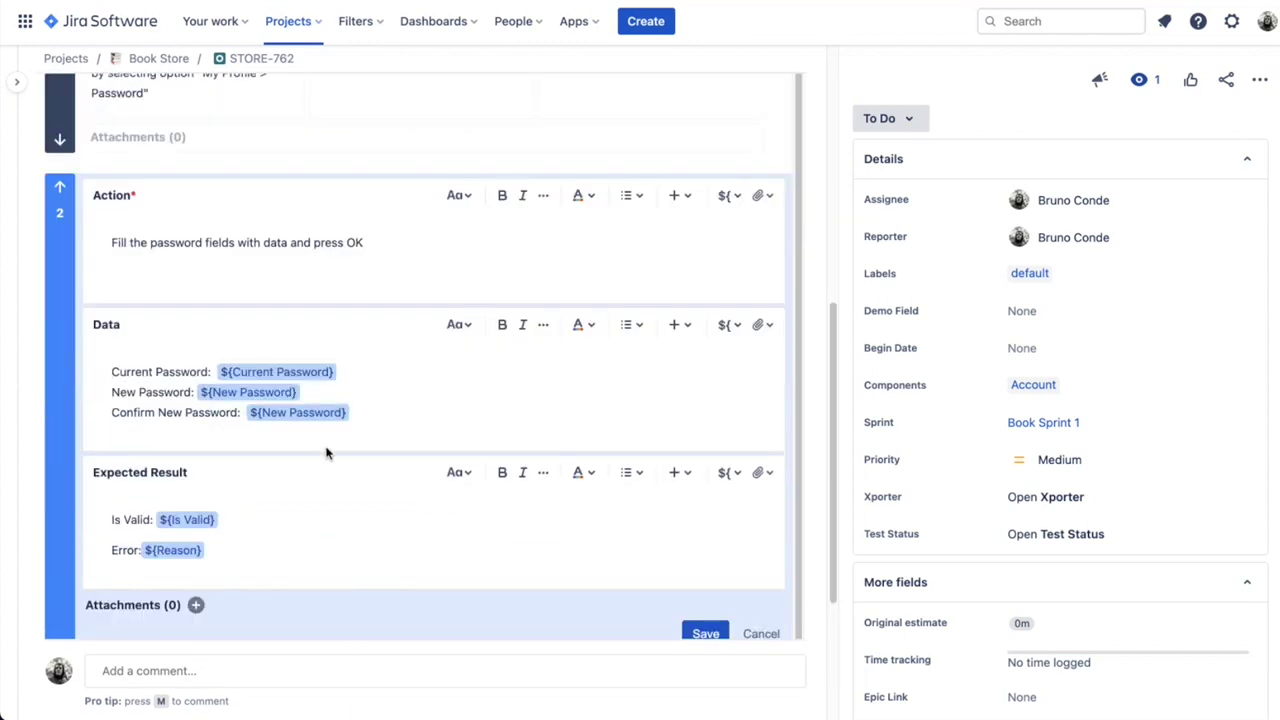
left_click(421, 432)
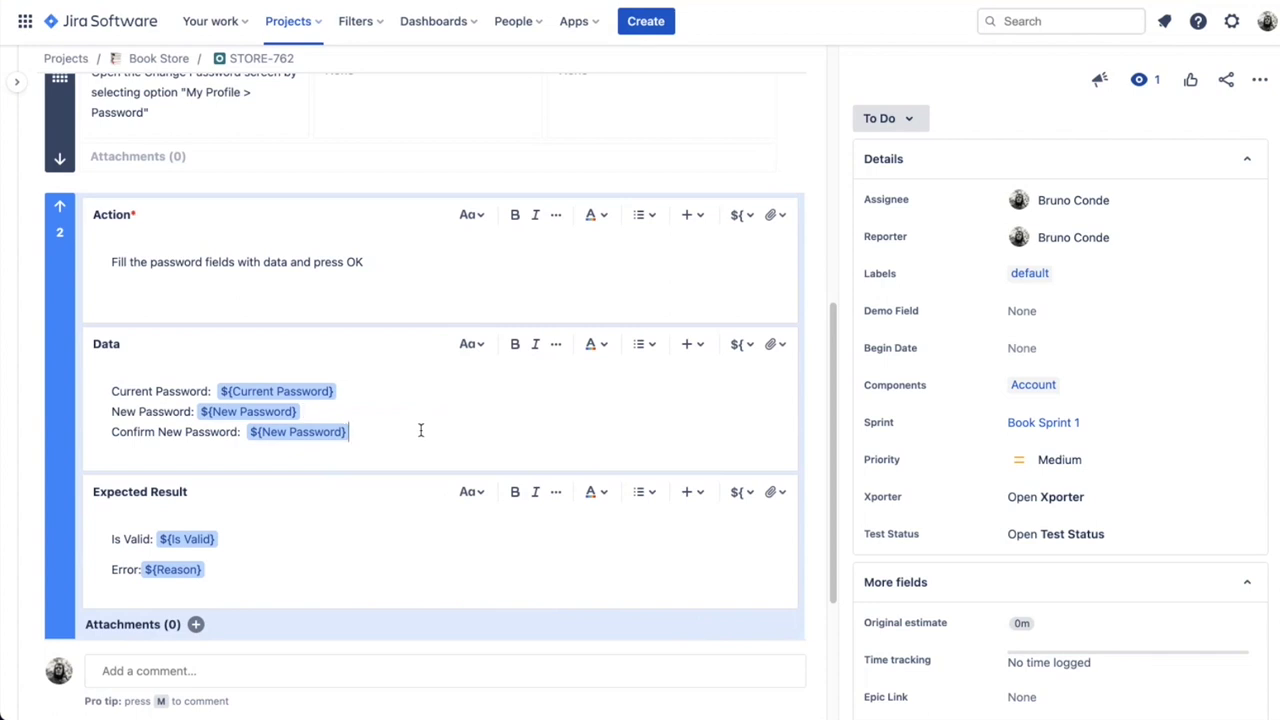
key("Return")
type("${")
key("Down")
key("Down")
key("Down")
key("Up")
key("Up")
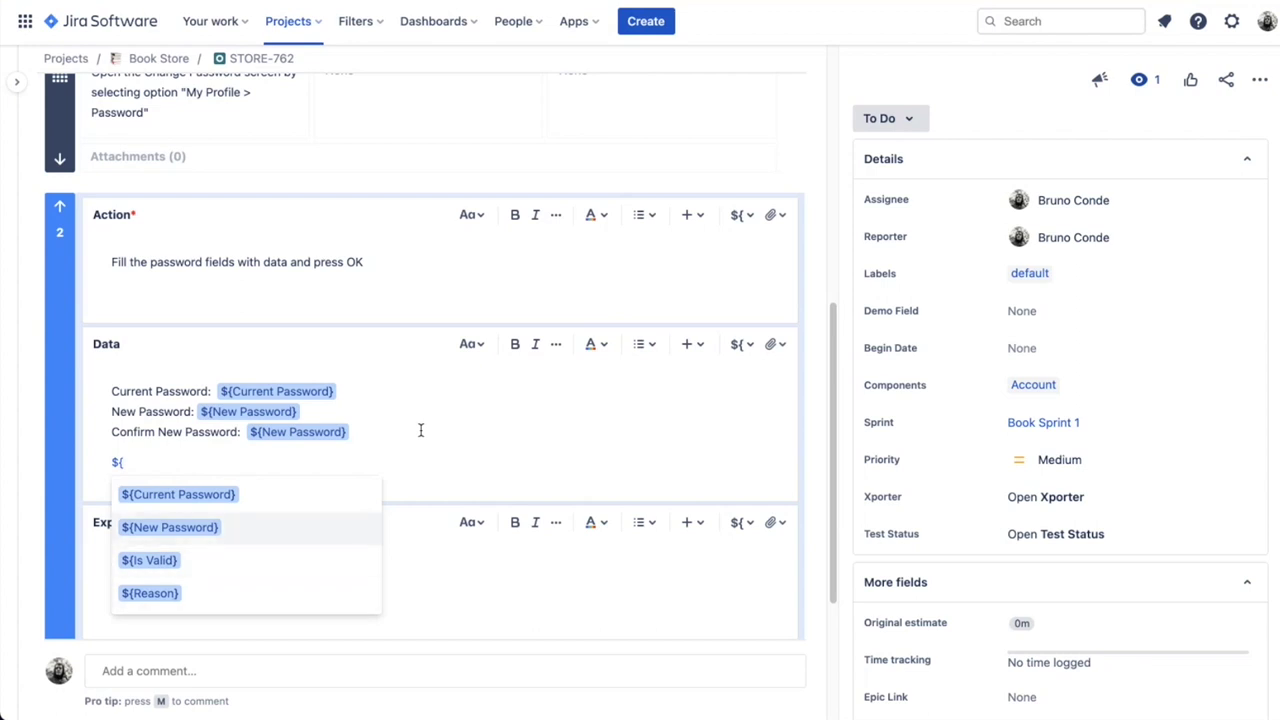
left_click(548, 434)
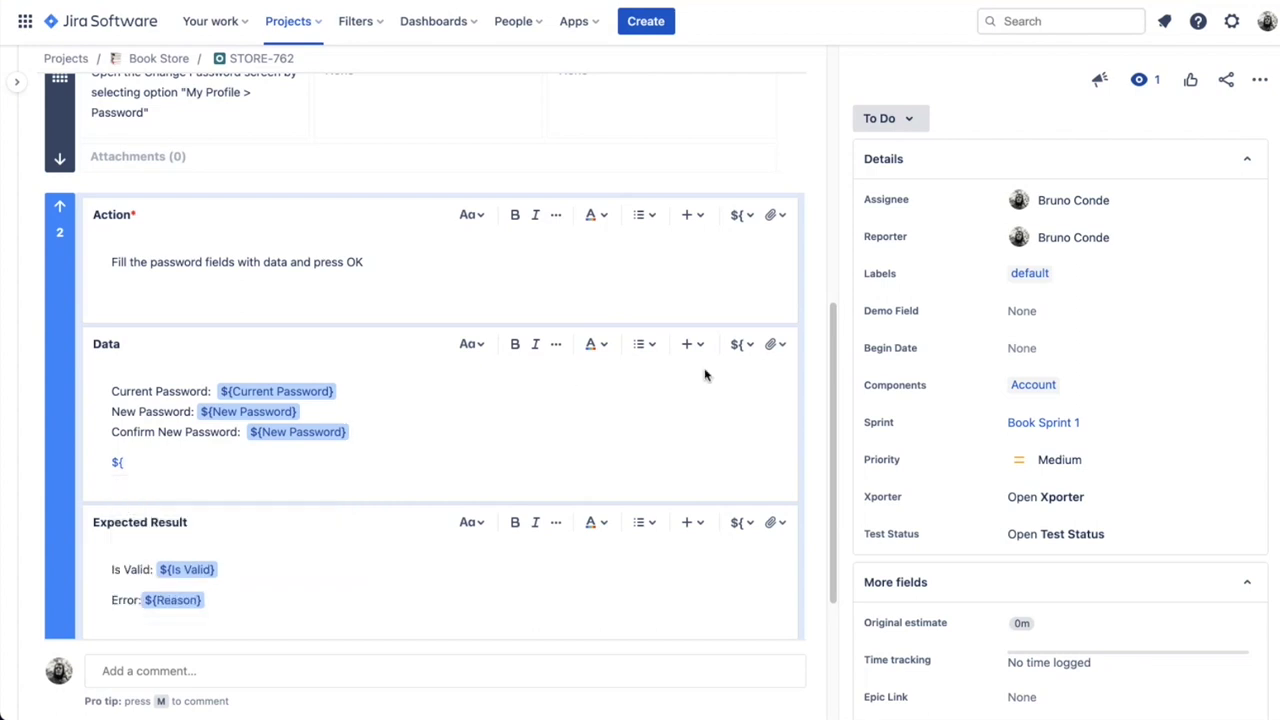
Try inserting the Is Valid parameter after Confirm New Password in step 2's Data field, and discard the step edits
left_click(744, 344)
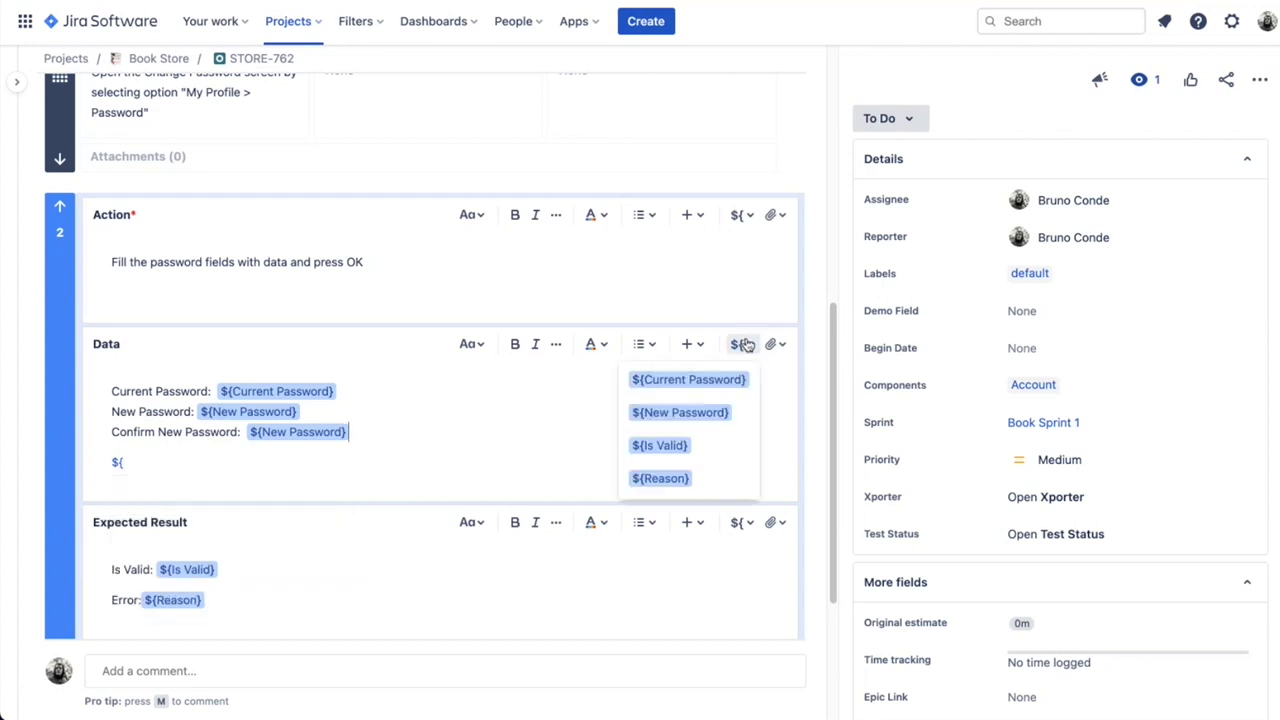
left_click(676, 447)
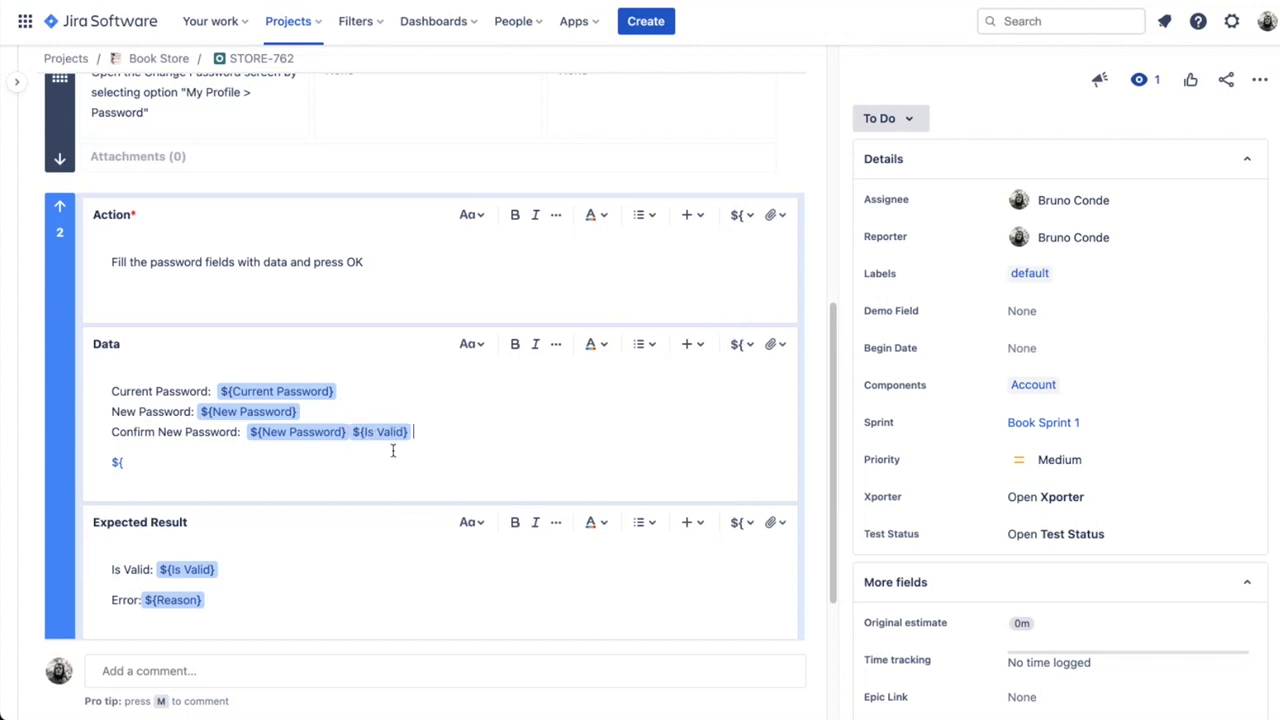
scroll(600, 450, "down", 1)
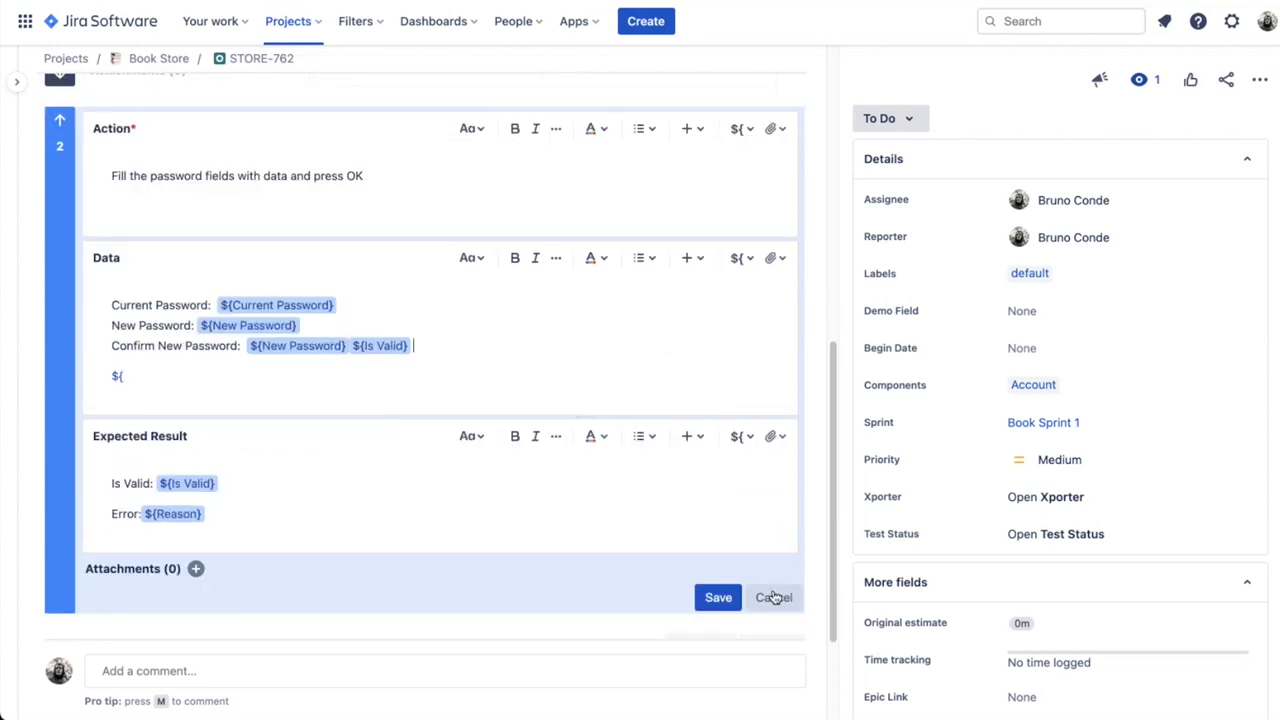
key("ctrl+Return")
Open the dataset of the parameterized test
scroll(563, 297, "up", 5)
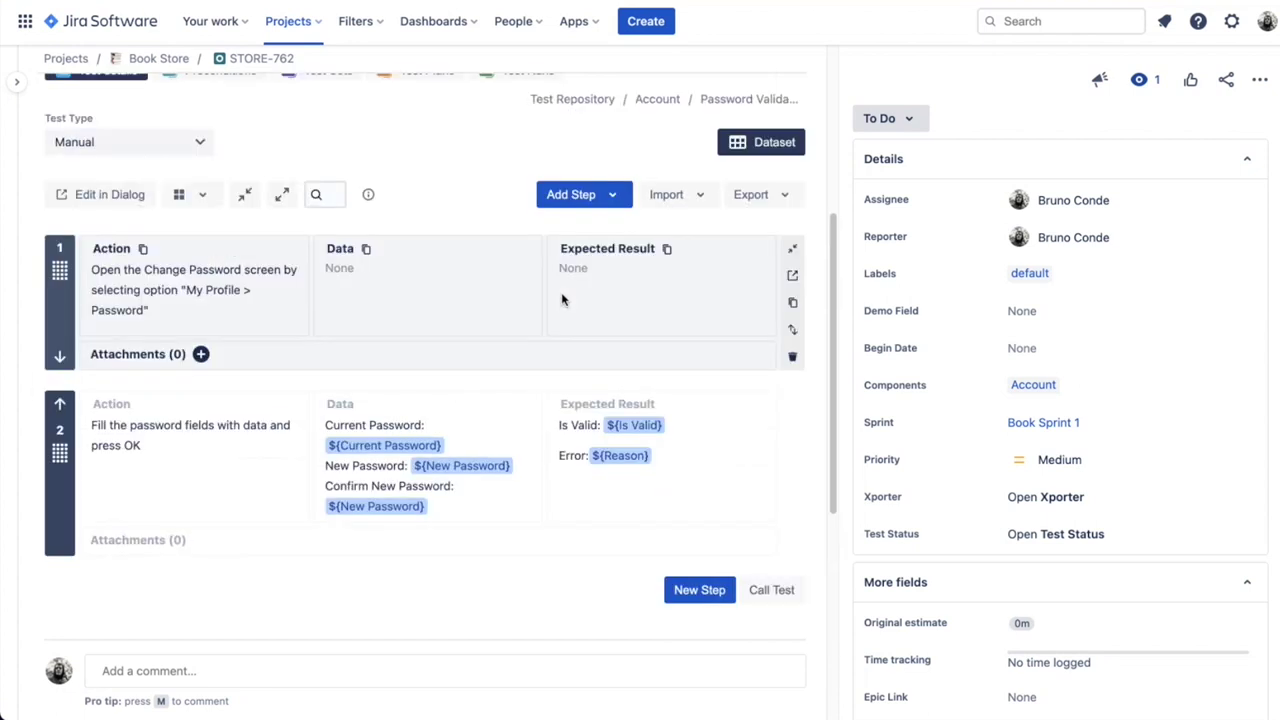
mouse_move(541, 380)
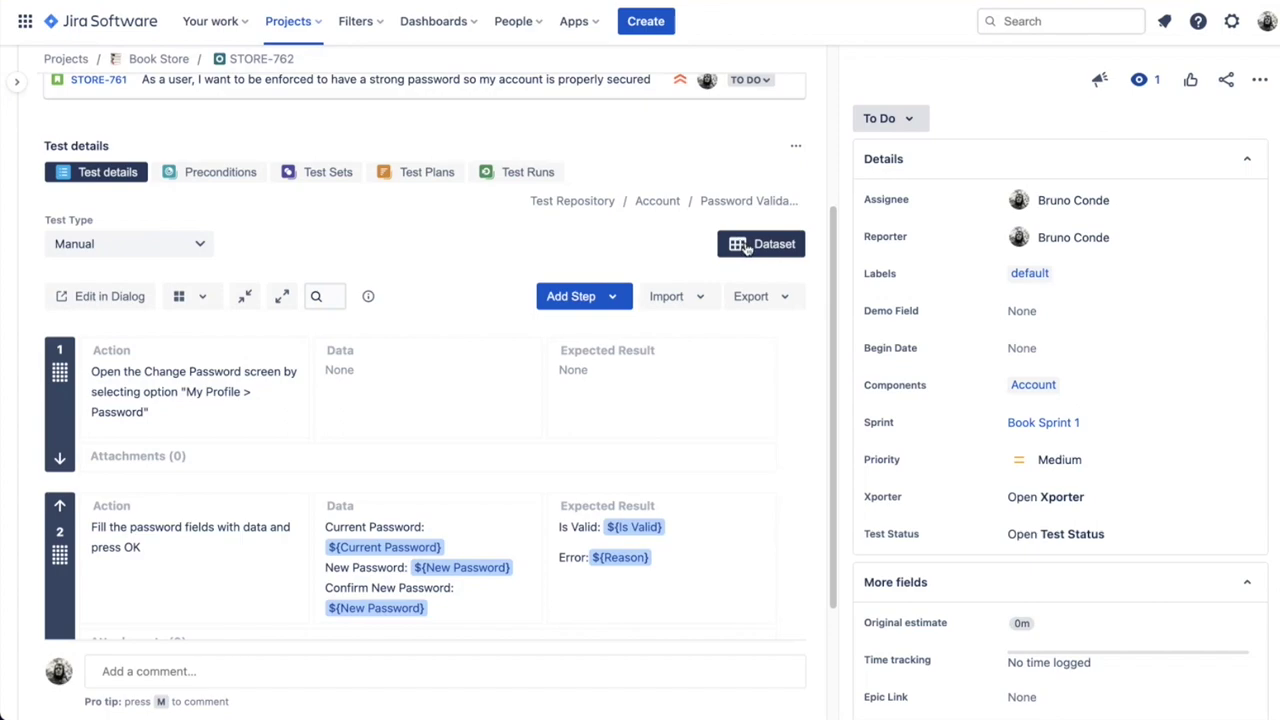
left_click(748, 247)
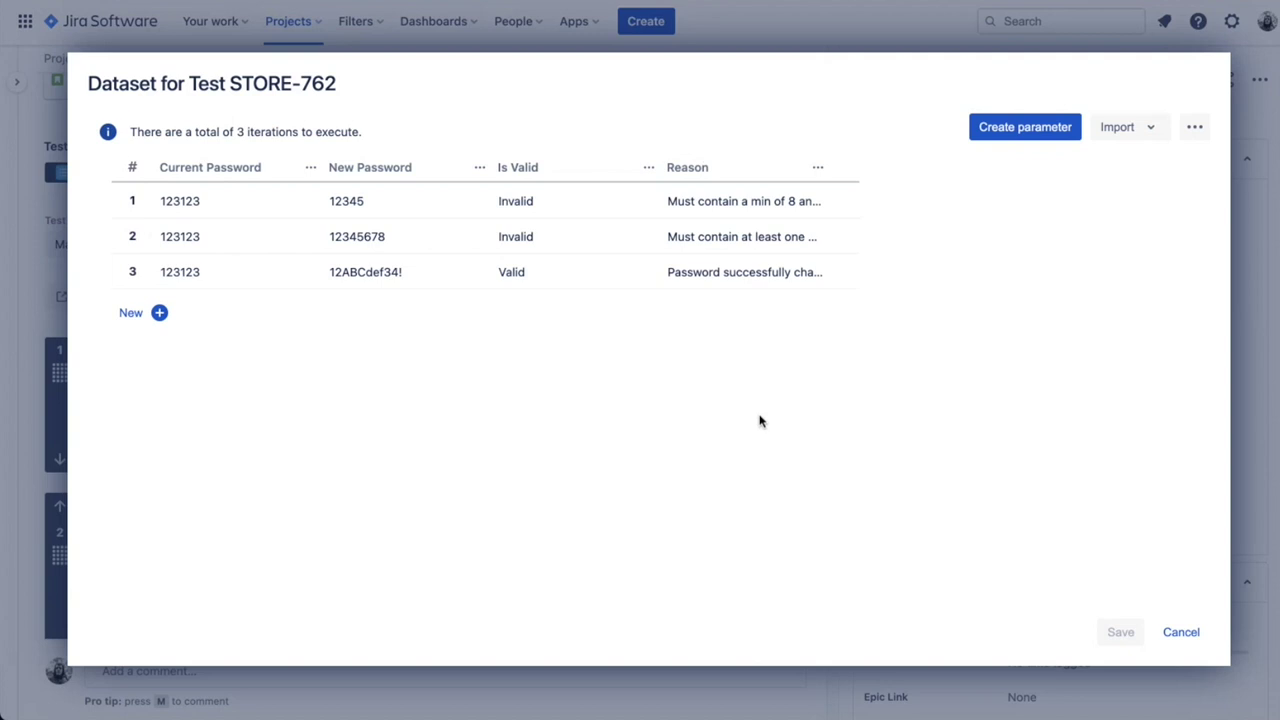
Start a new dataset parameter named Role, make it combinatorial and set its type to List
left_click(1045, 130)
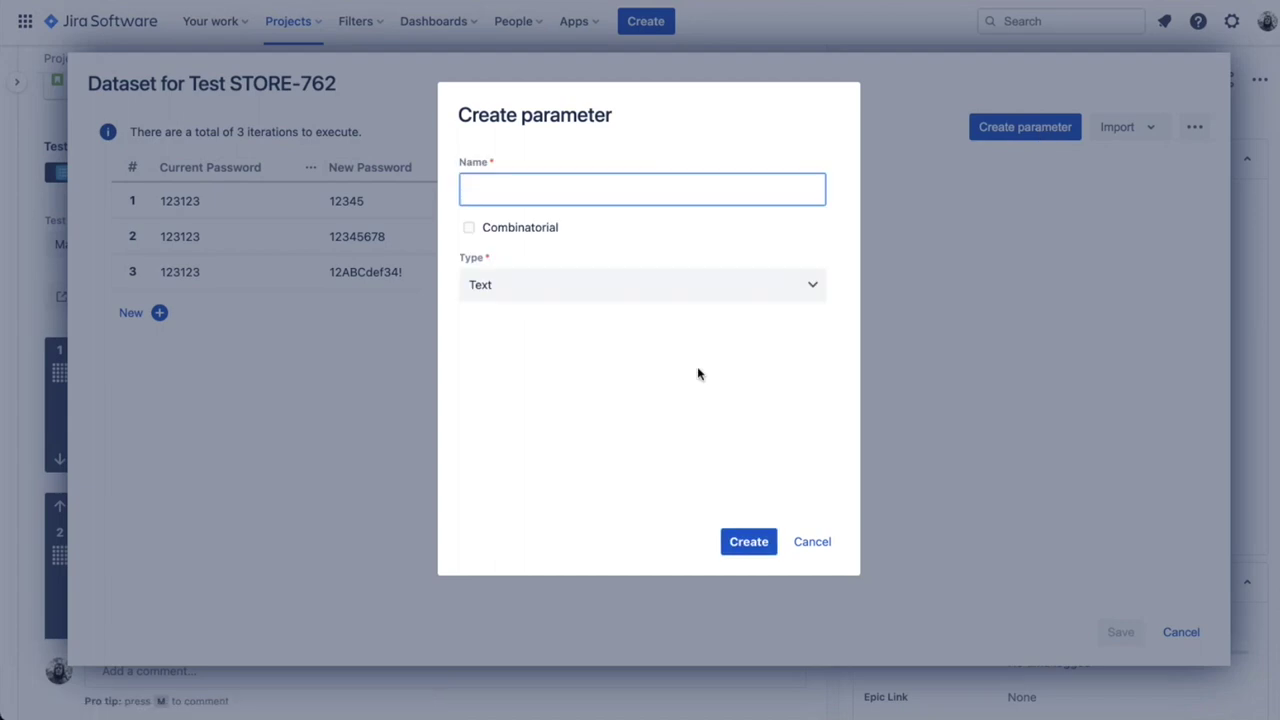
type("Role")
left_click(500, 232)
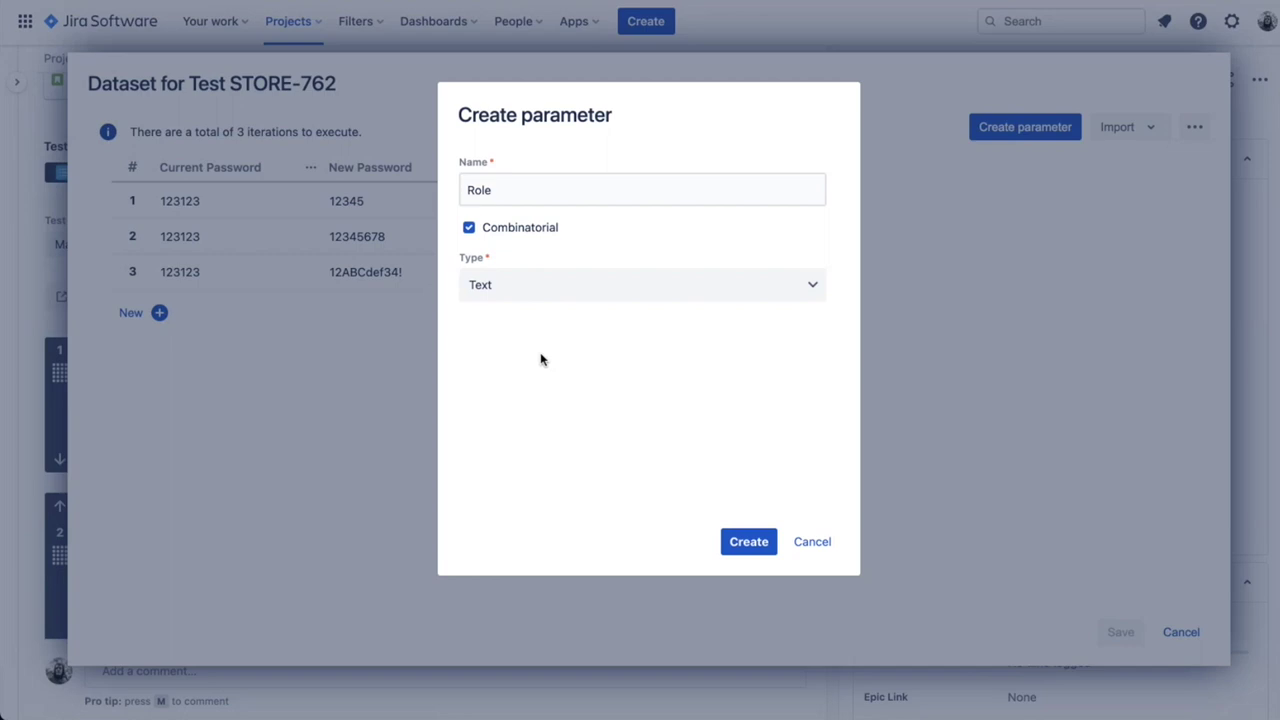
left_click(581, 293)
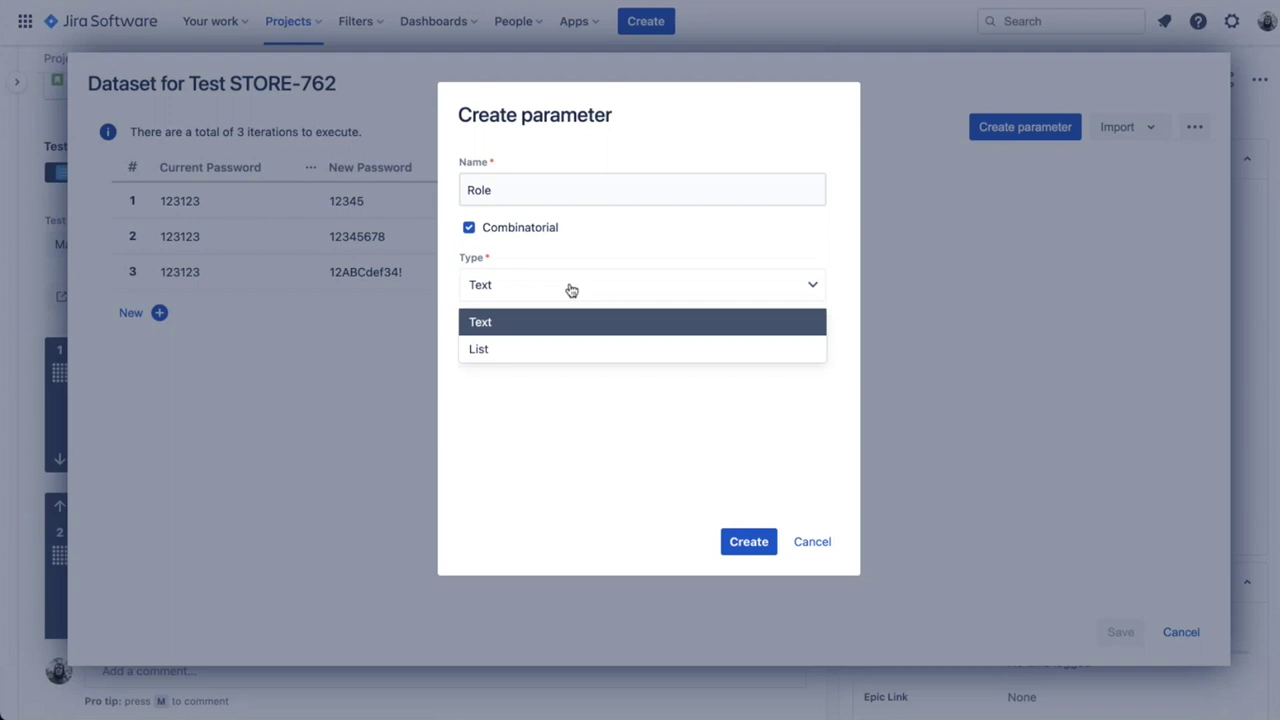
left_click(537, 352)
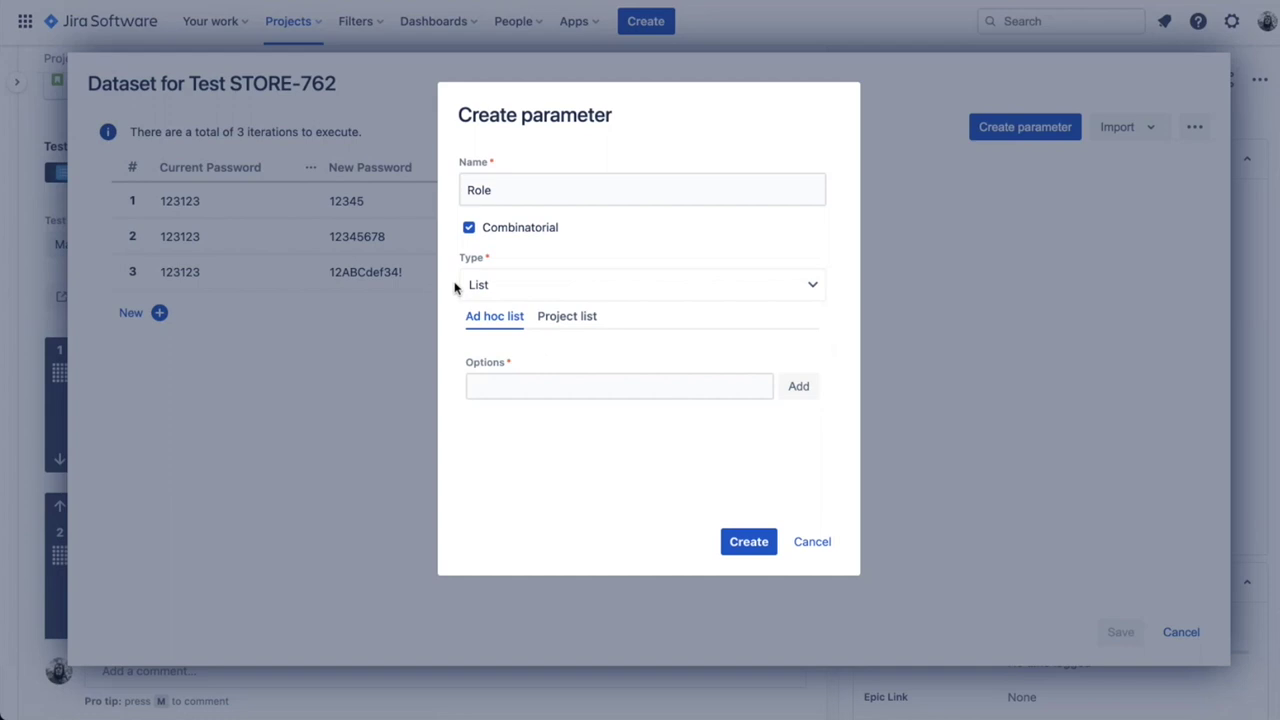
Try an ad hoc list for the Role parameter with the options A and B
left_click(485, 389)
type("A")
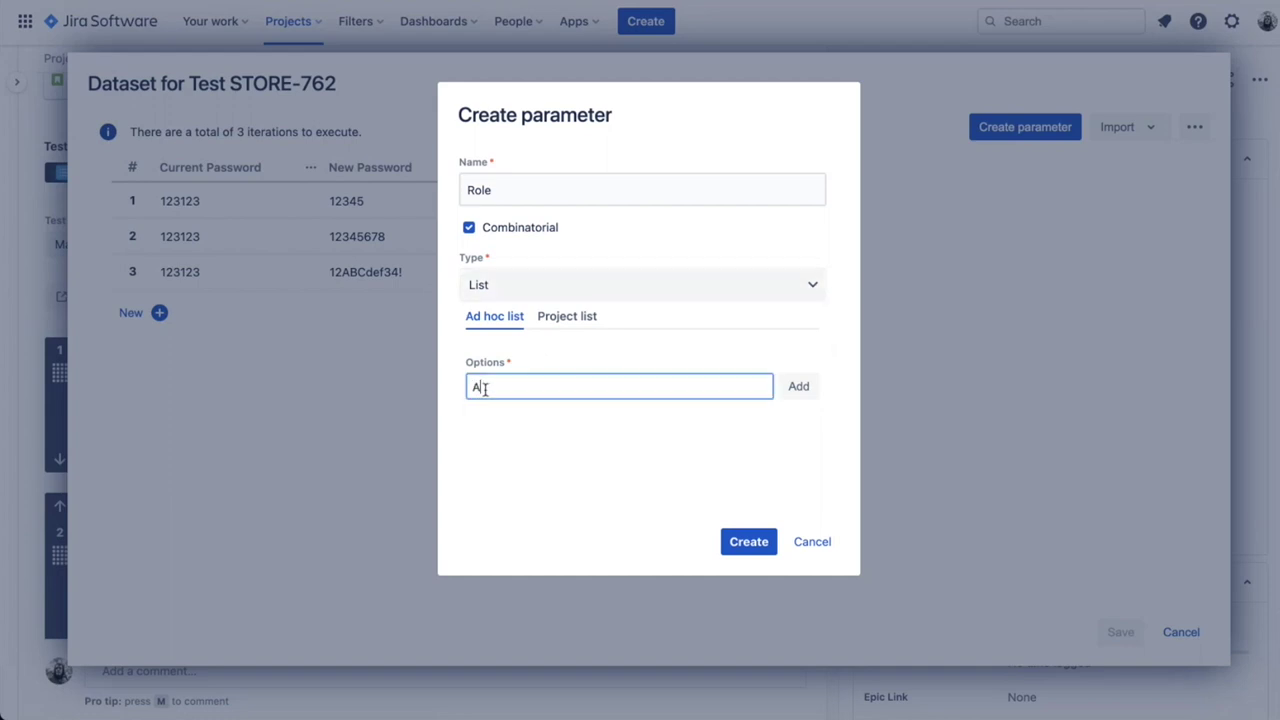
key("Return")
type("<b")
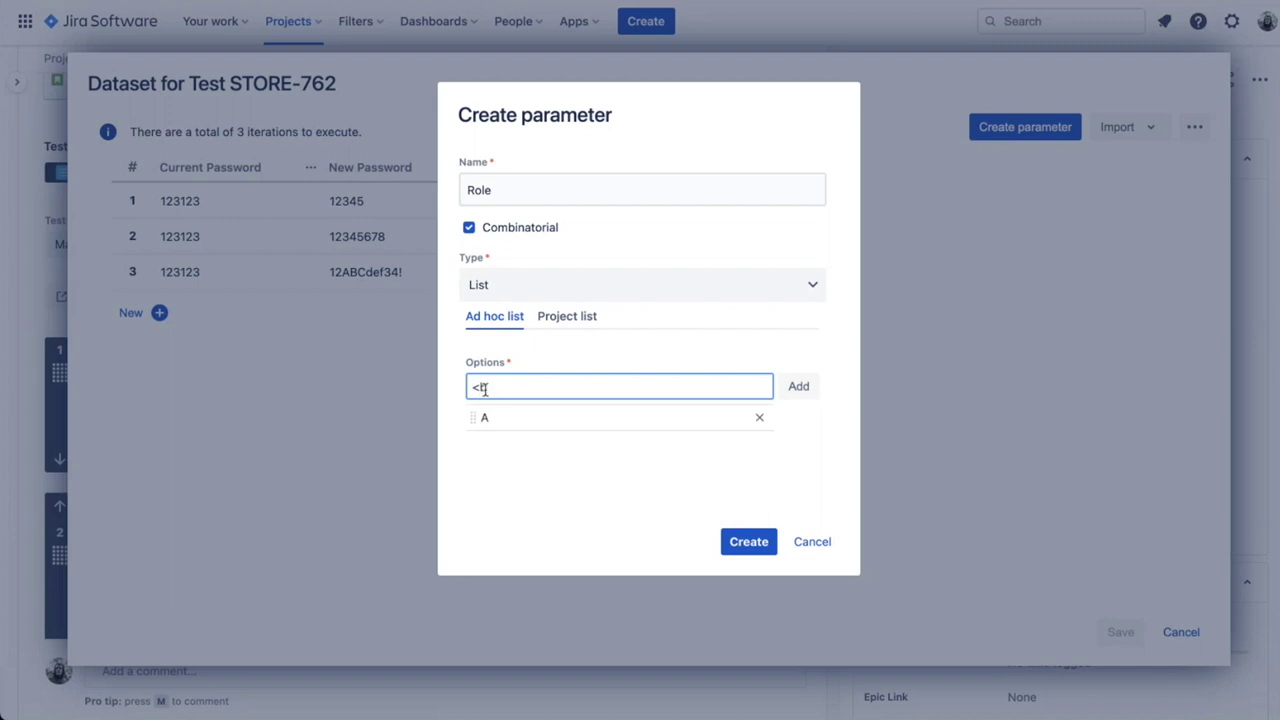
key("BackSpace")
key("BackSpace")
type("B")
key("Return")
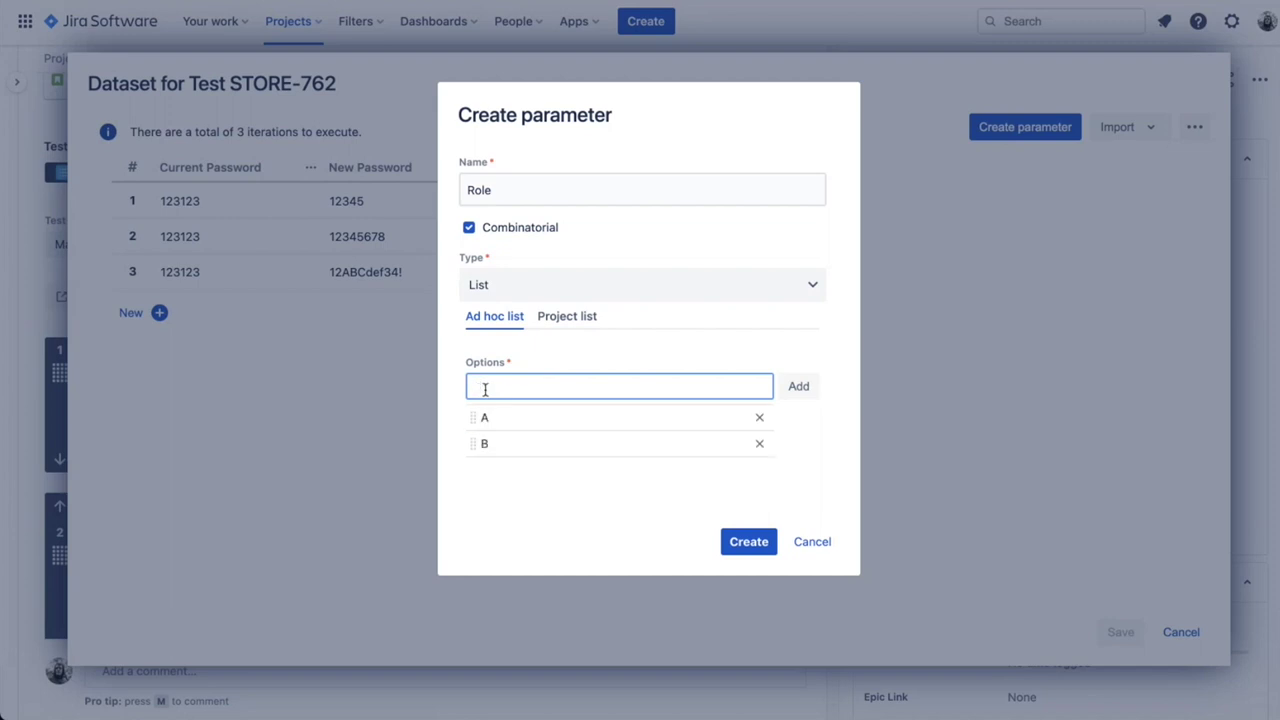
Base the Role parameter on the Roles project list and create it
left_click(573, 318)
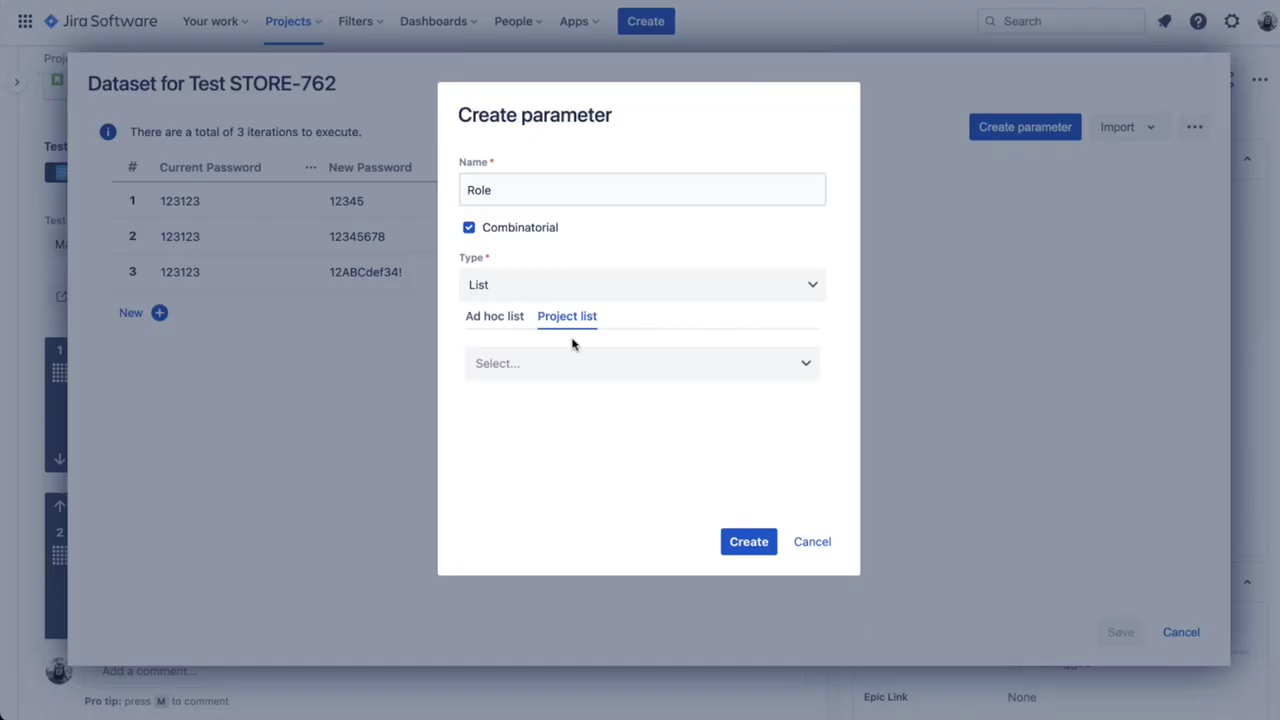
left_click(574, 363)
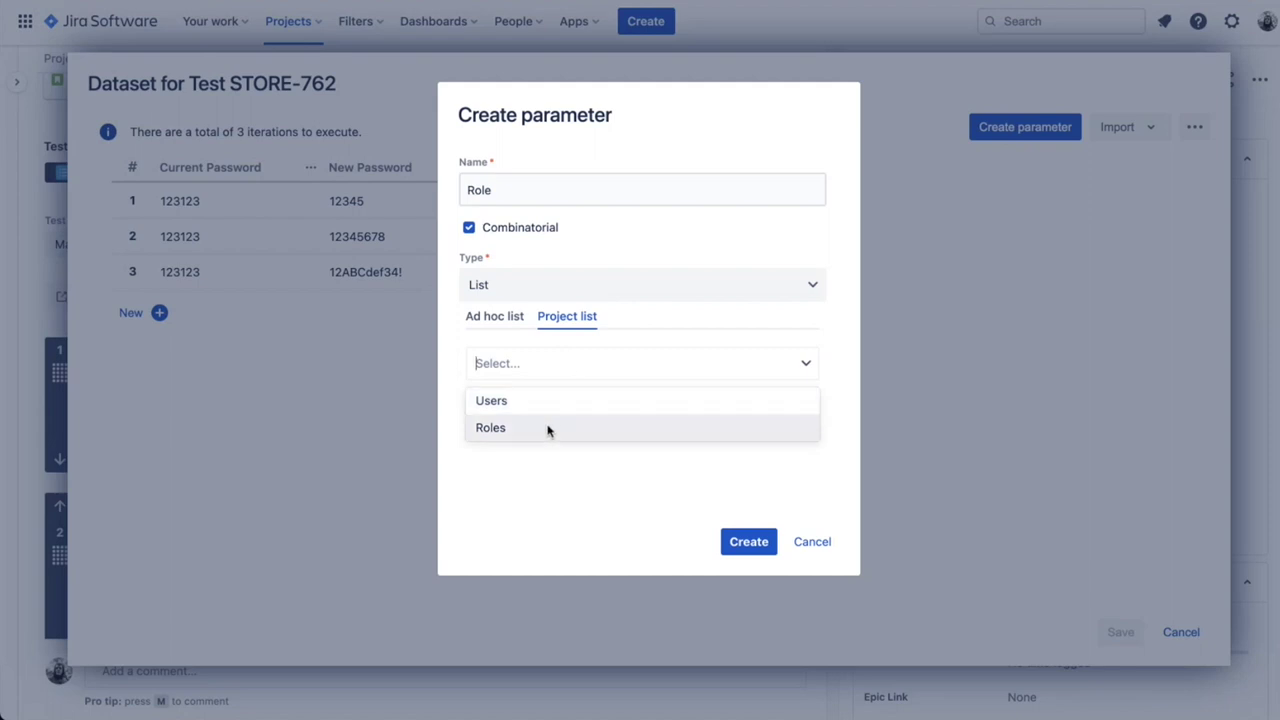
left_click(508, 430)
scroll(655, 395, "down", 1)
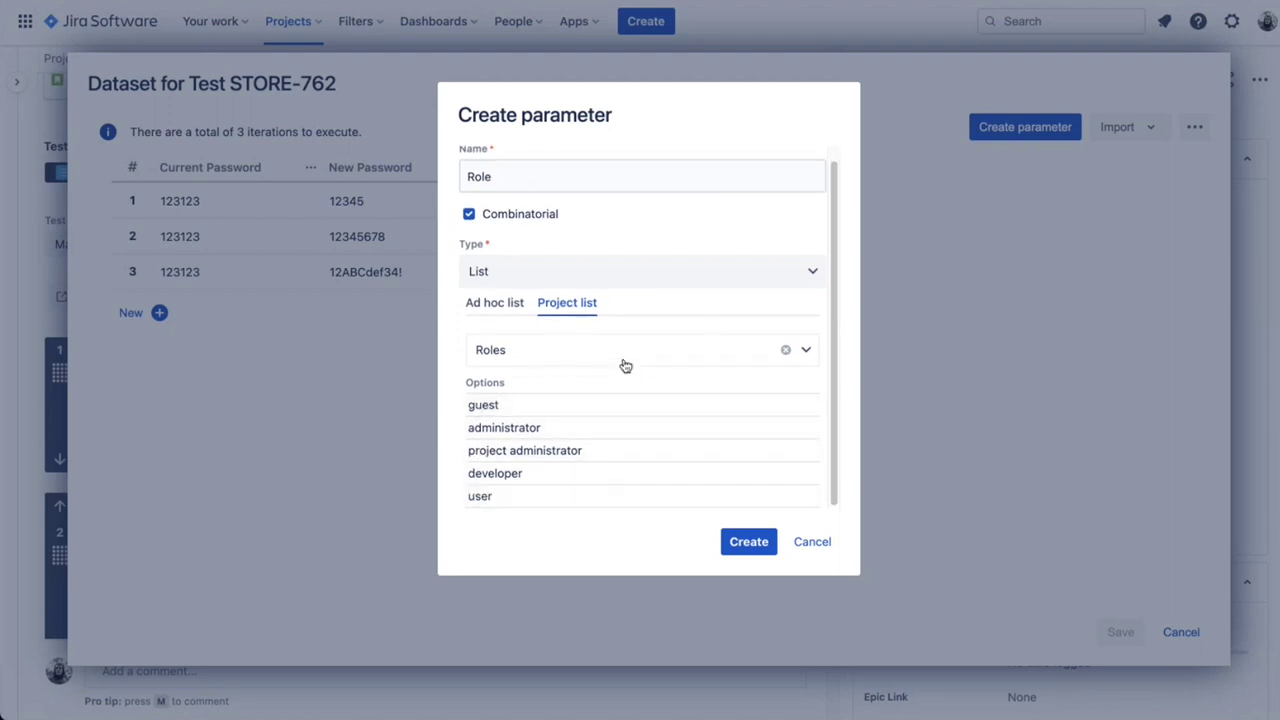
left_click(748, 542)
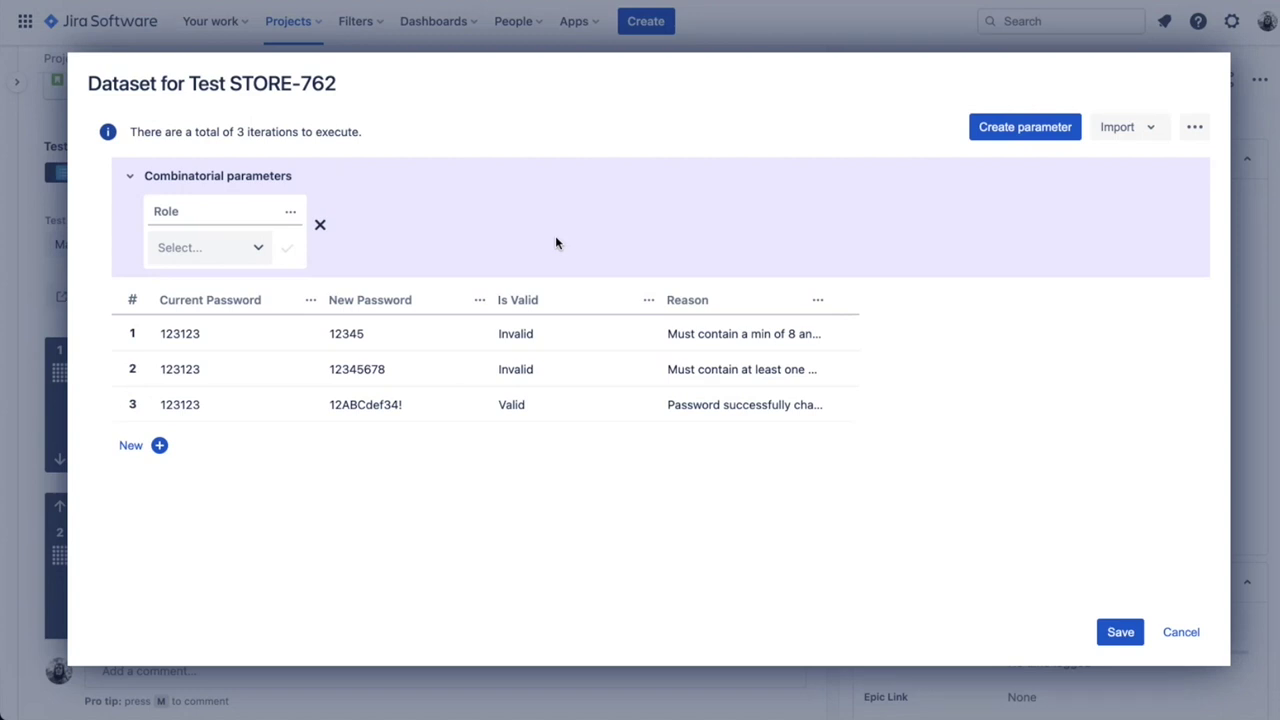
Add guest and administrator as values of the combinatorial Role parameter
left_click(245, 250)
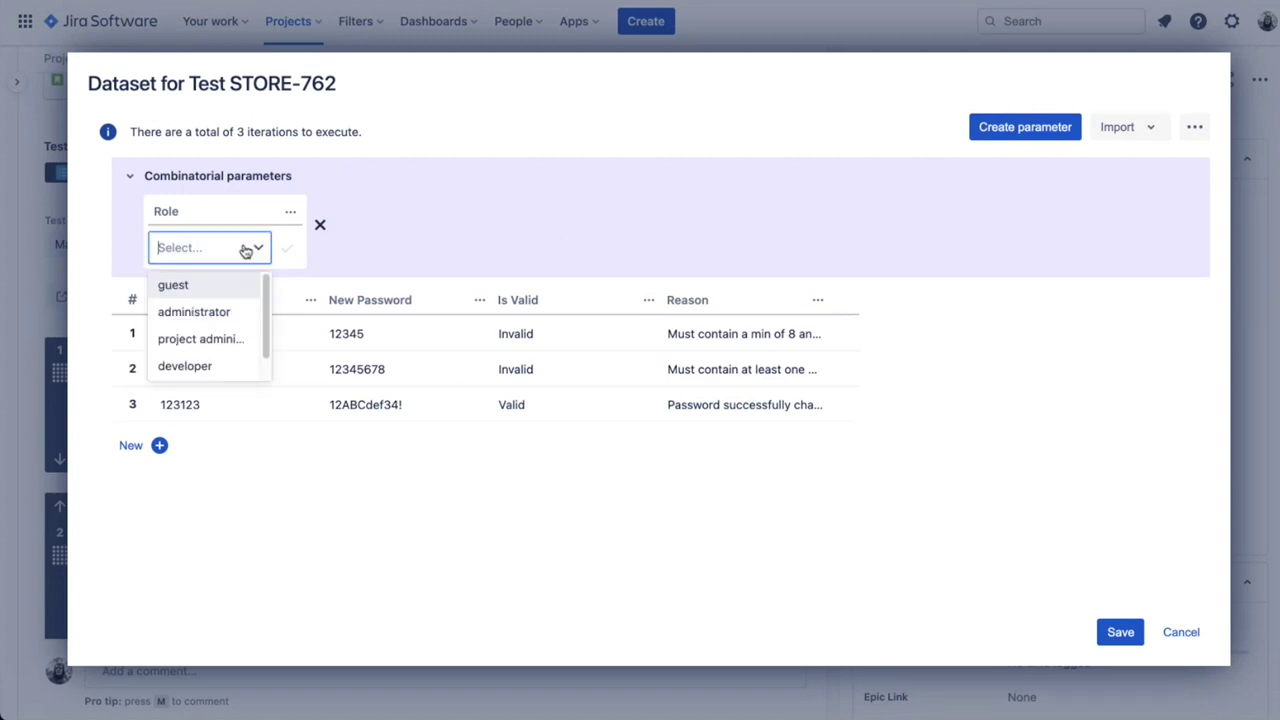
left_click(567, 201)
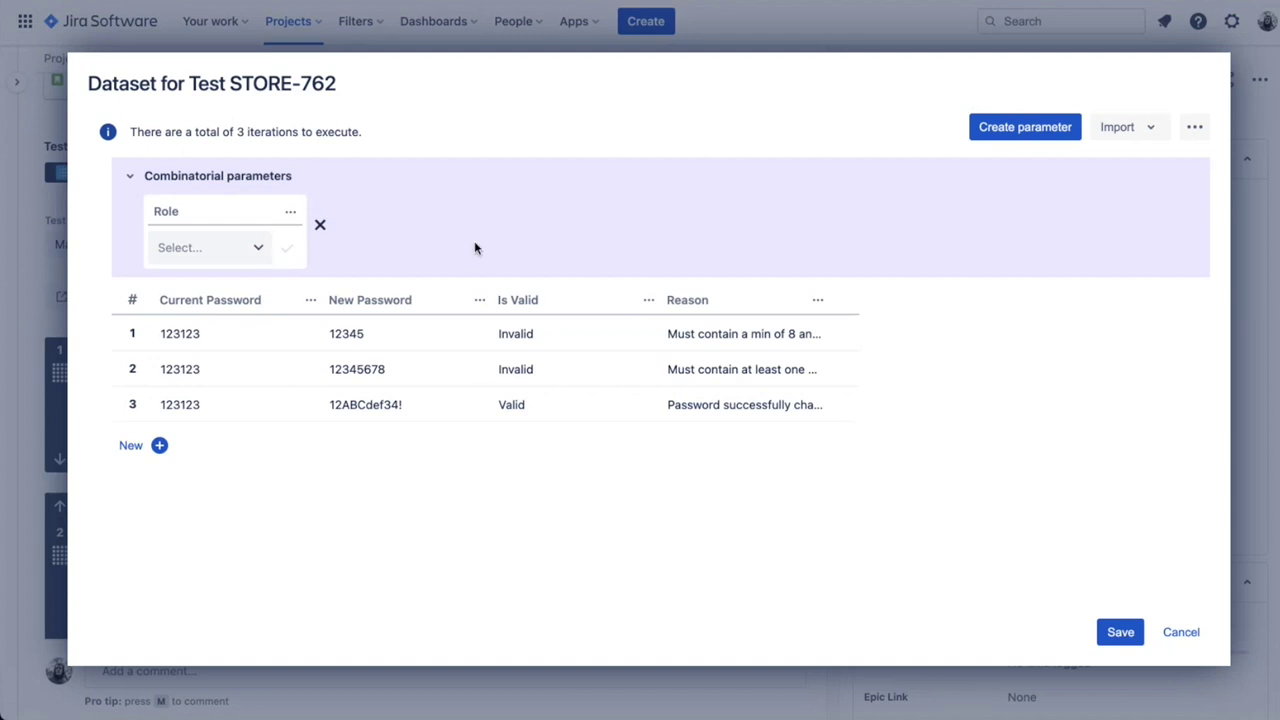
left_click(243, 250)
left_click(221, 287)
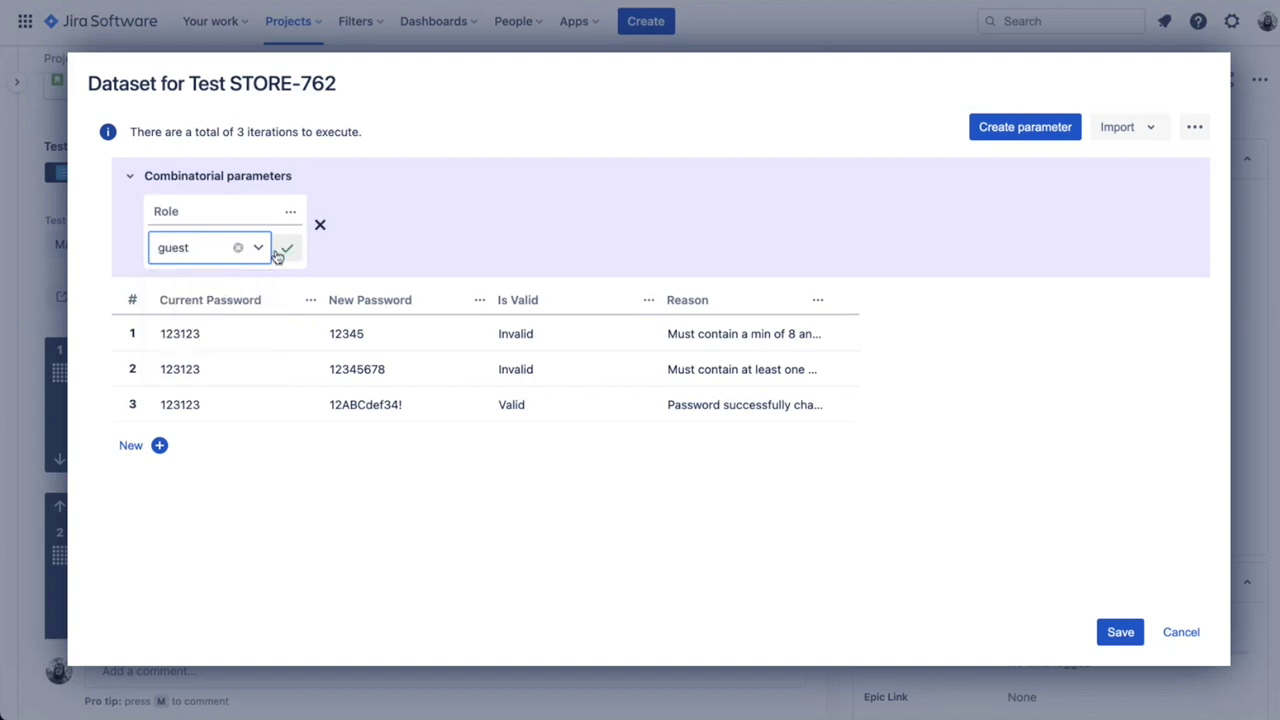
left_click(286, 249)
left_click(262, 282)
left_click(220, 317)
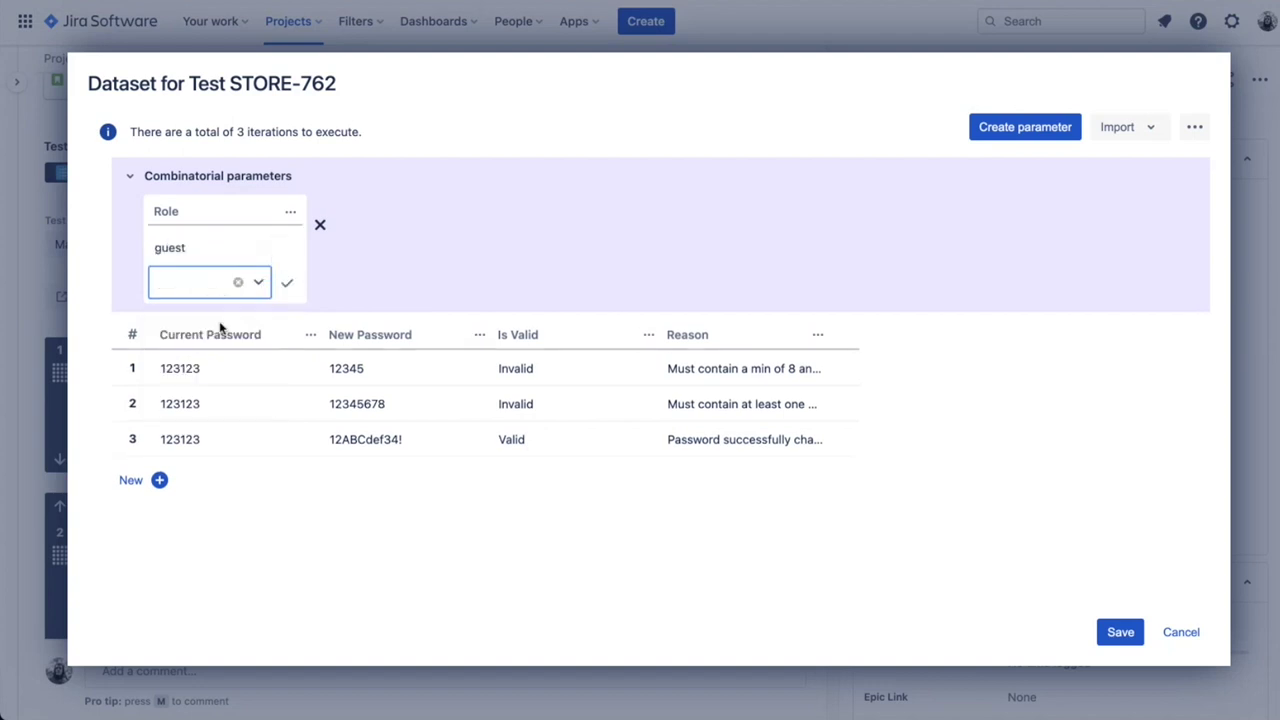
left_click(286, 284)
left_click(406, 592)
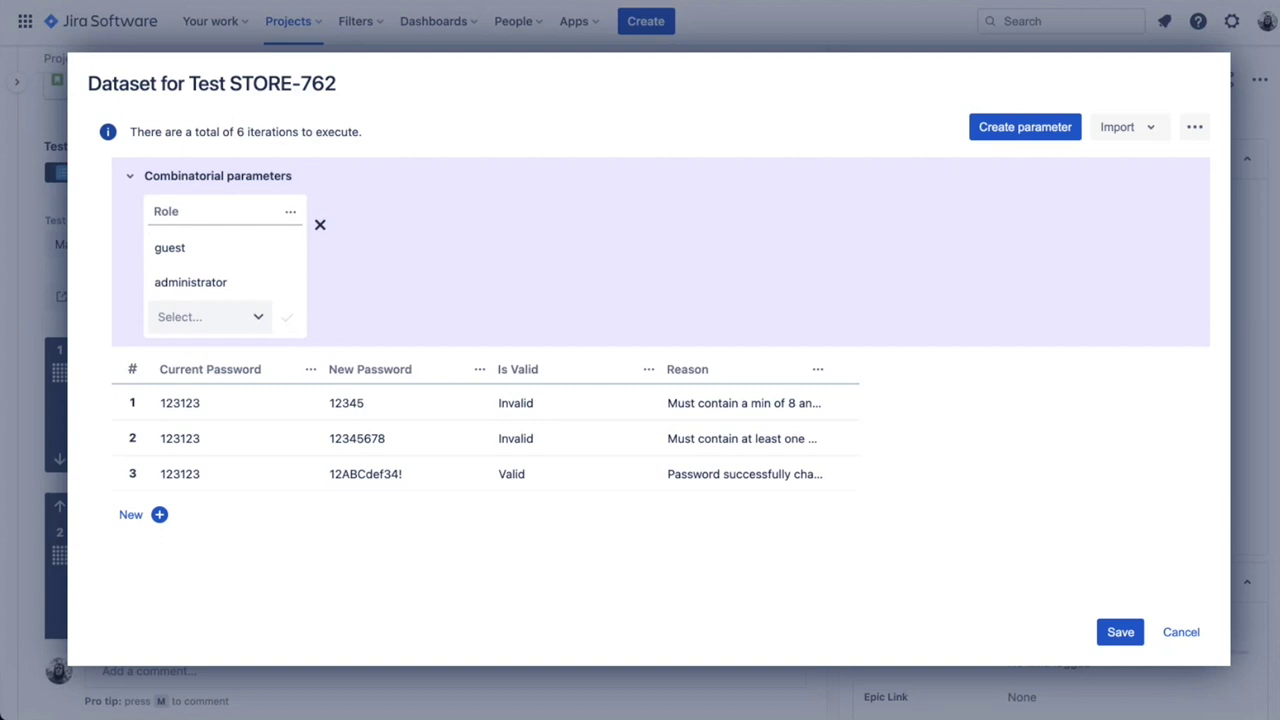
Check the dataset's import and export options, and close the dataset without saving
left_click(1148, 131)
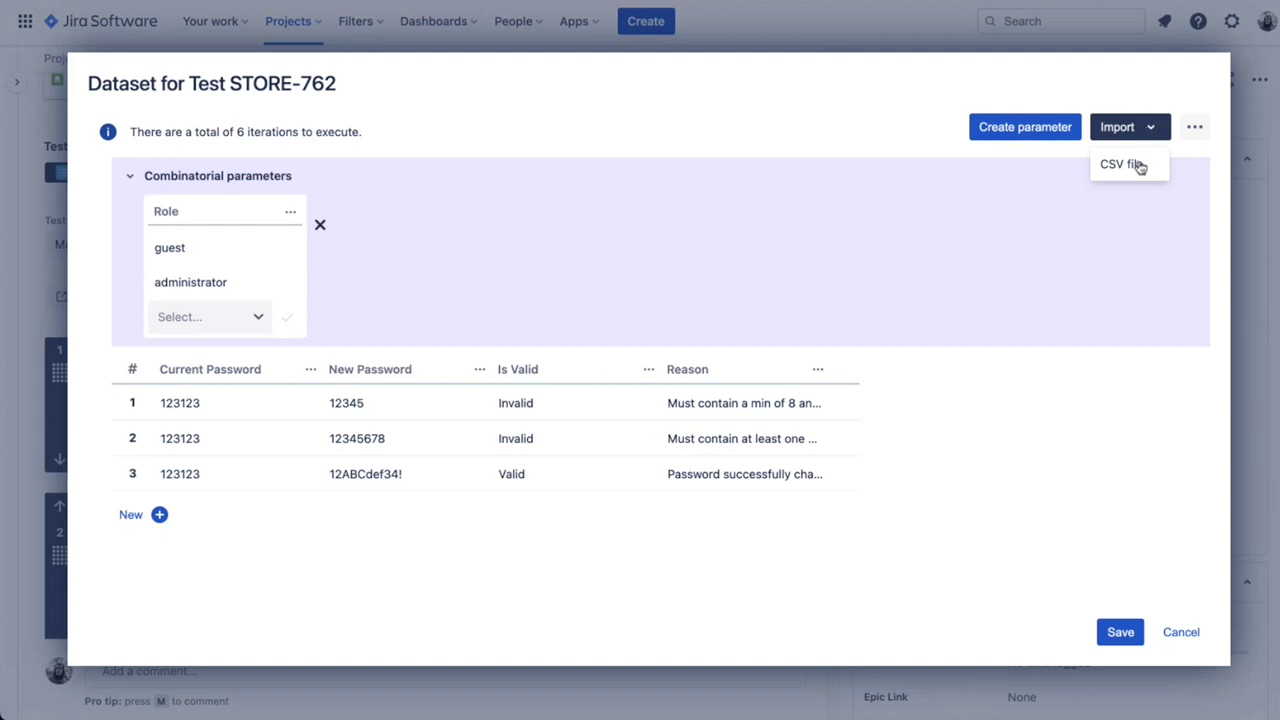
left_click(1194, 127)
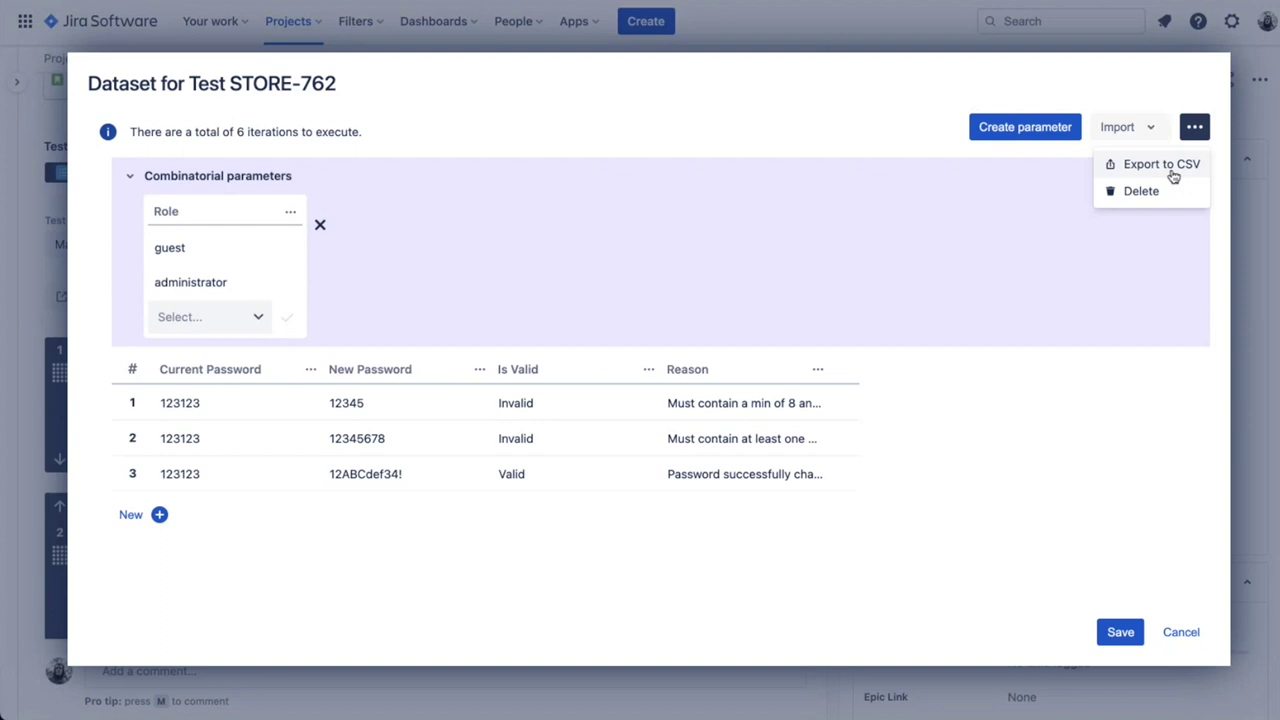
left_click(1137, 82)
left_click(1181, 632)
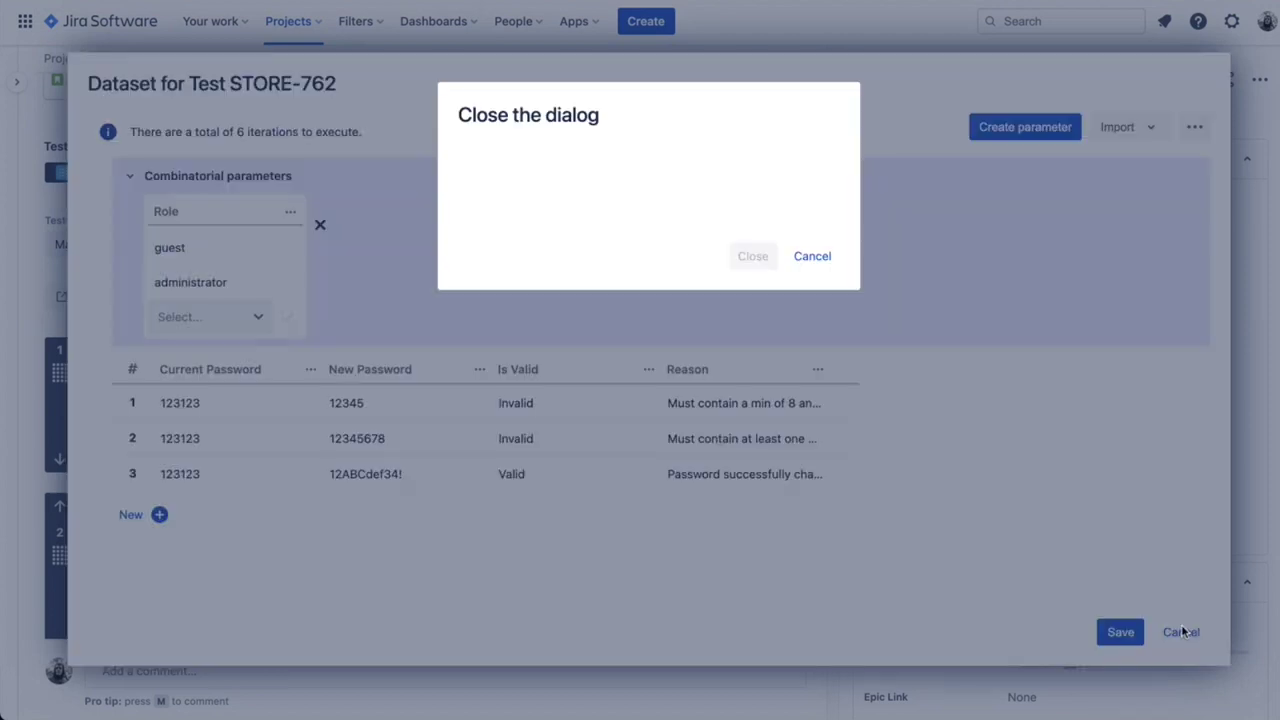
left_click(763, 257)
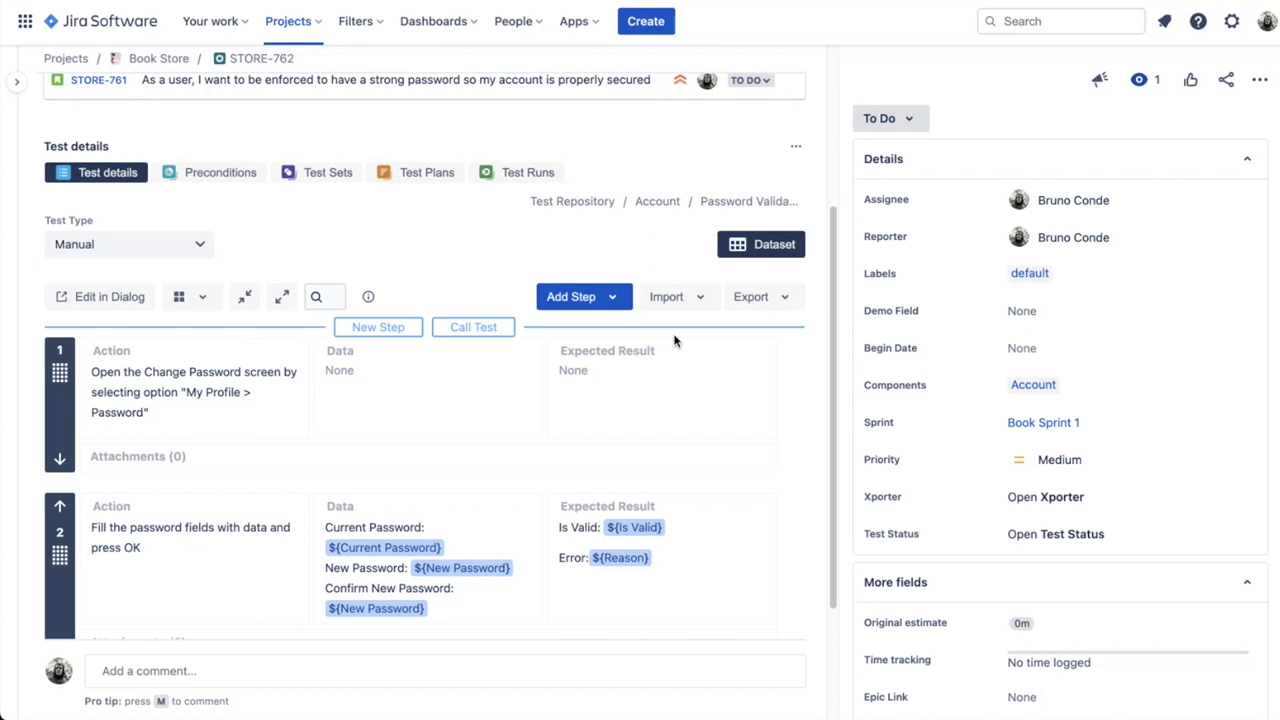
Review the parameterized test steps and open the execution details of the test's STORE-1831 run
scroll(689, 344, "down", 1)
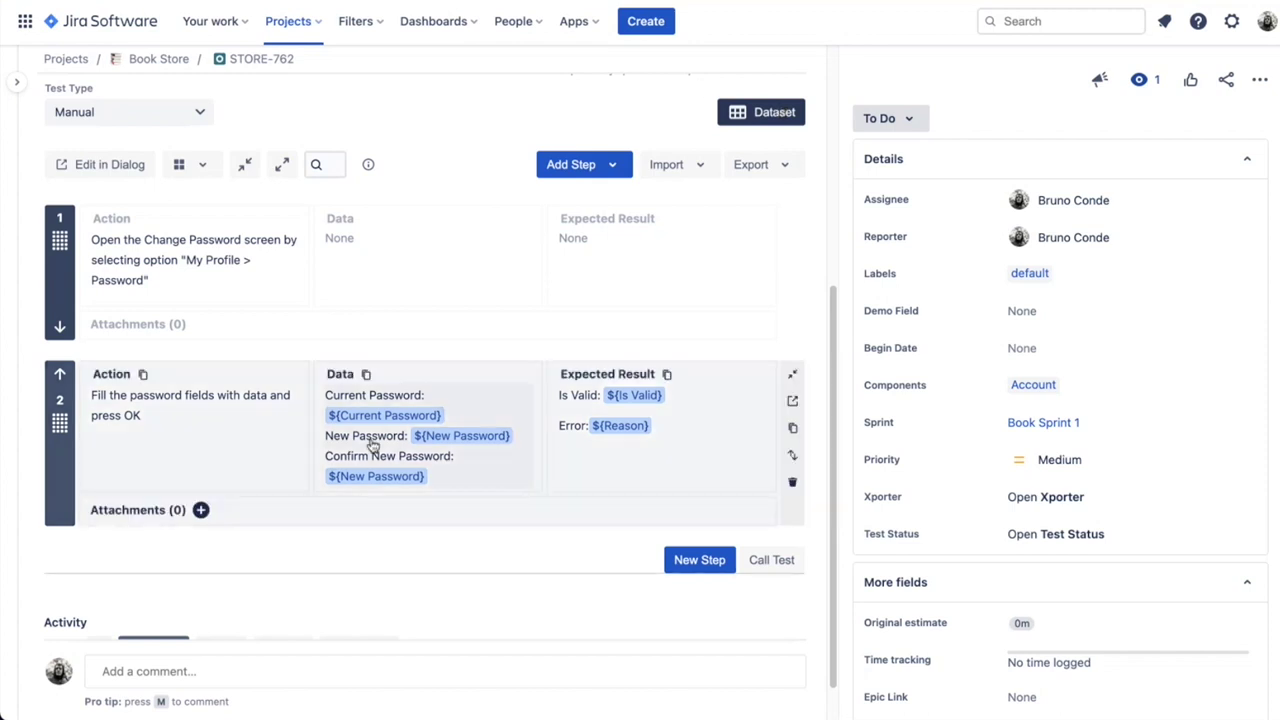
scroll(464, 553, "down", 1)
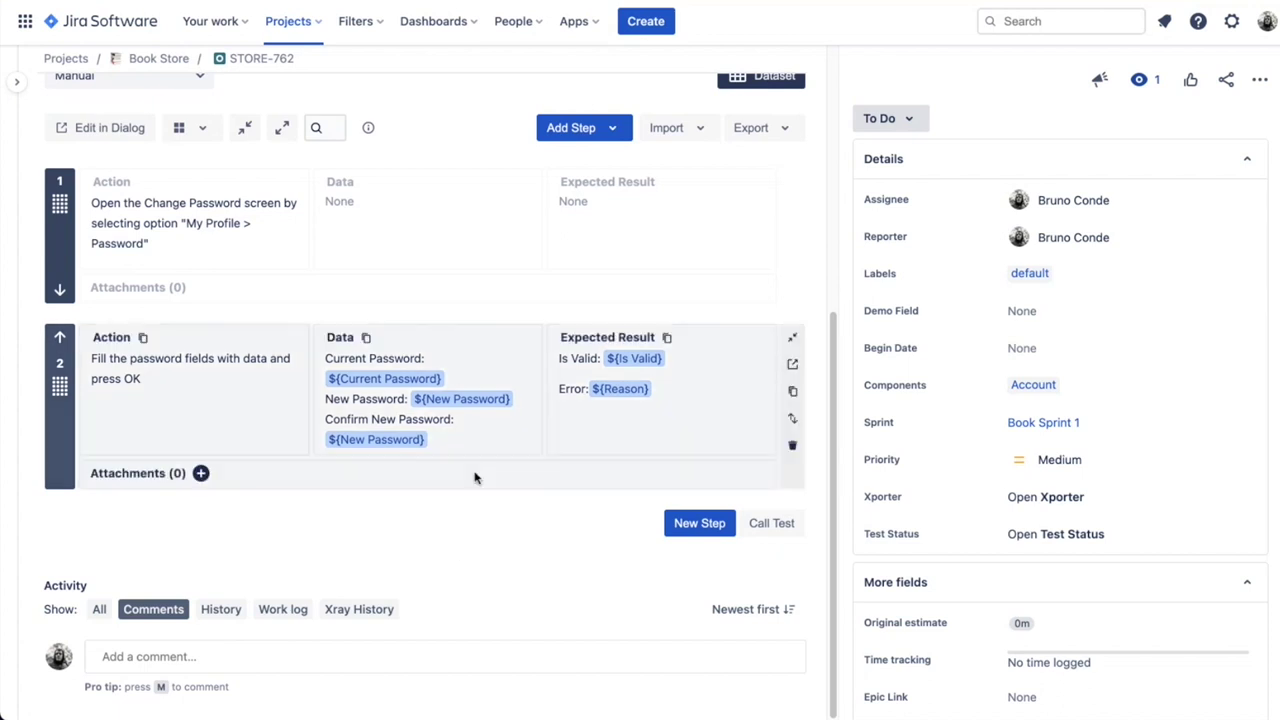
scroll(475, 400, "up", 3)
left_click(510, 304)
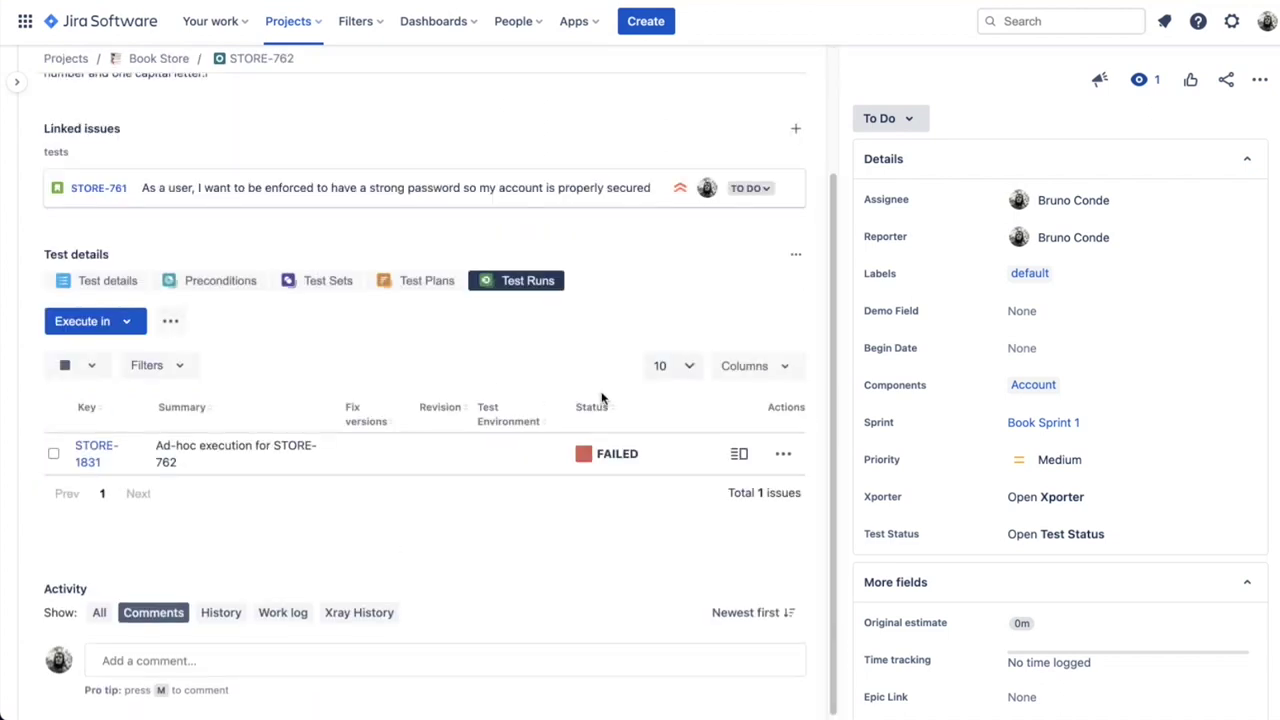
left_click(739, 454)
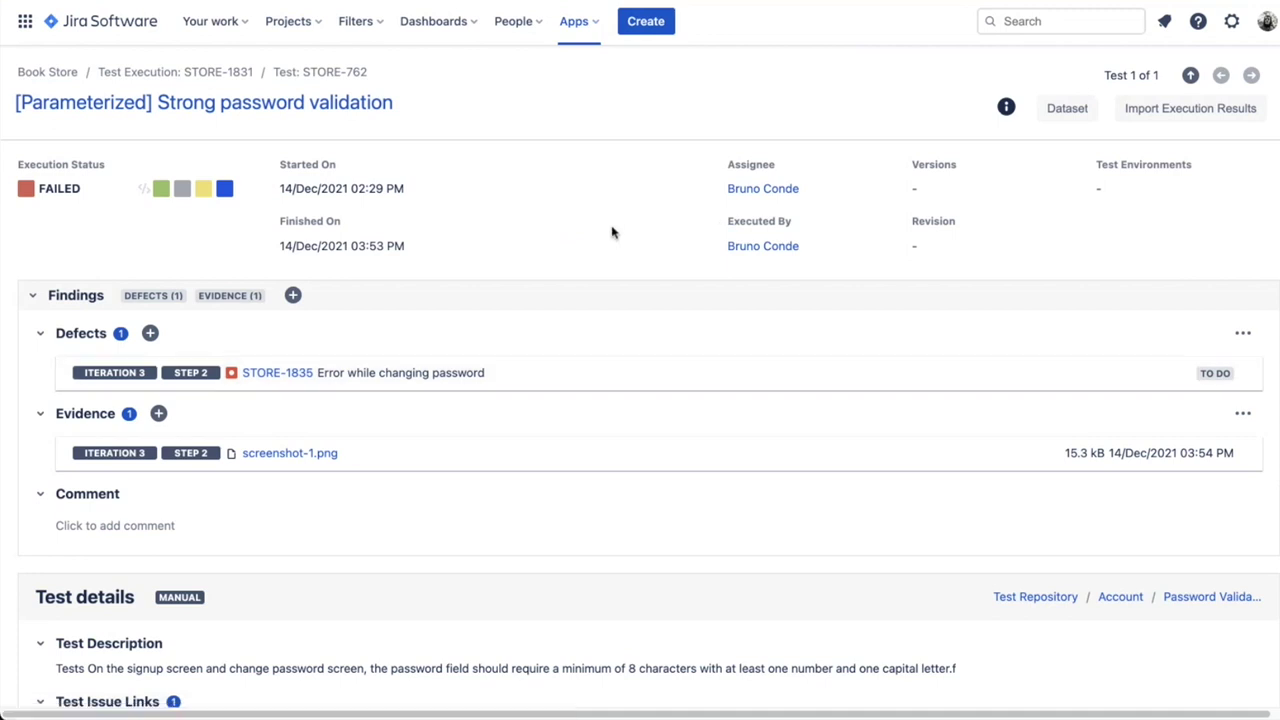
Examine the run's iterations and their progress breakdown, and expand Iteration 3 to inspect its step data and results
scroll(614, 233, "down", 4)
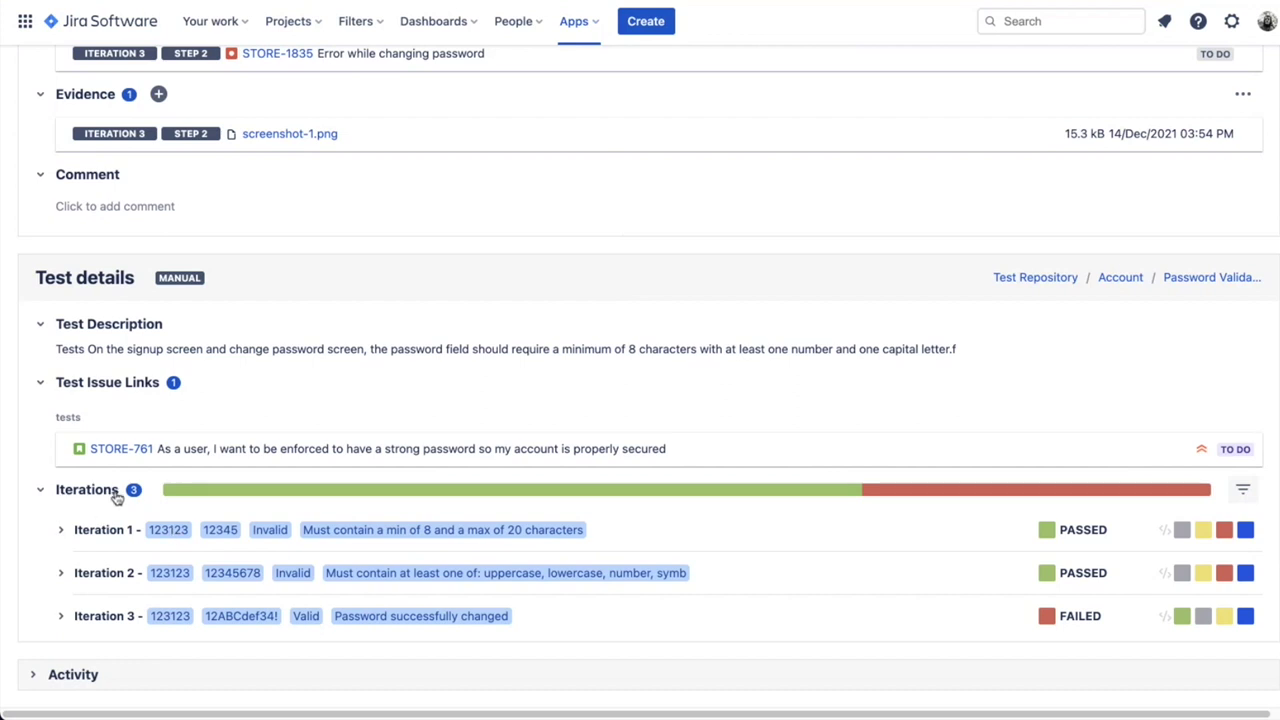
mouse_move(502, 490)
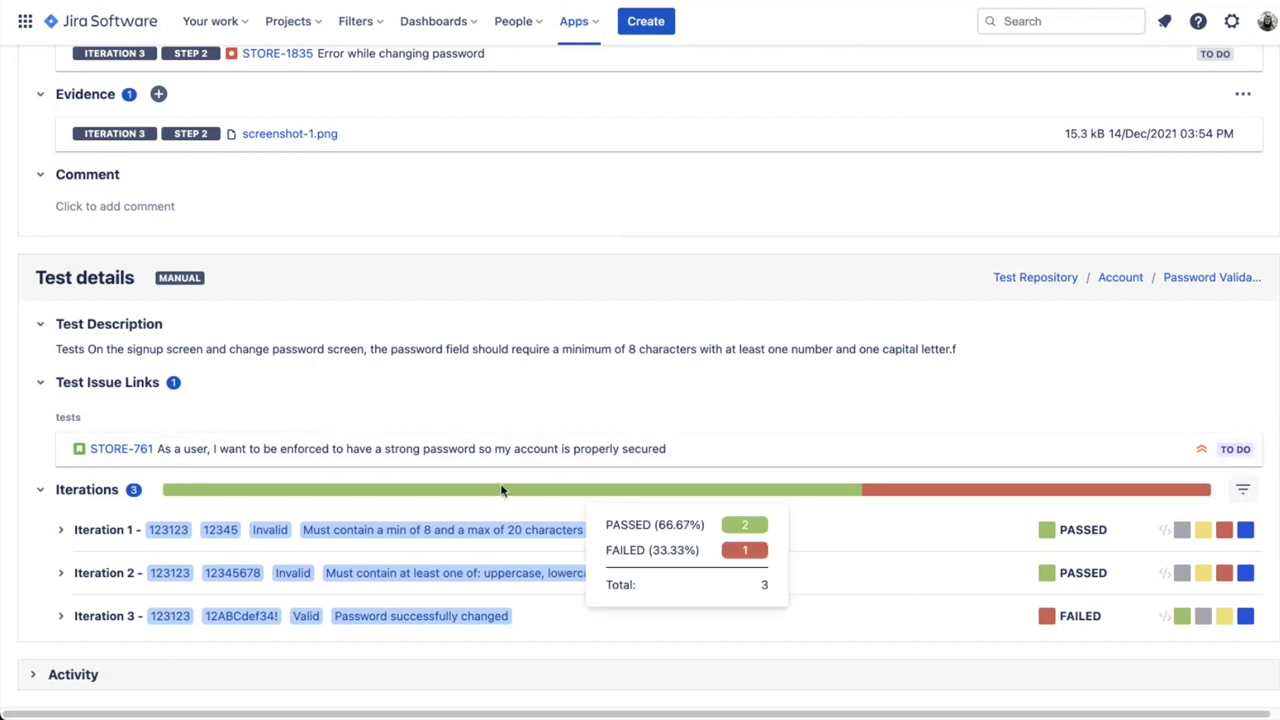
left_click(60, 616)
scroll(420, 505, "down", 1)
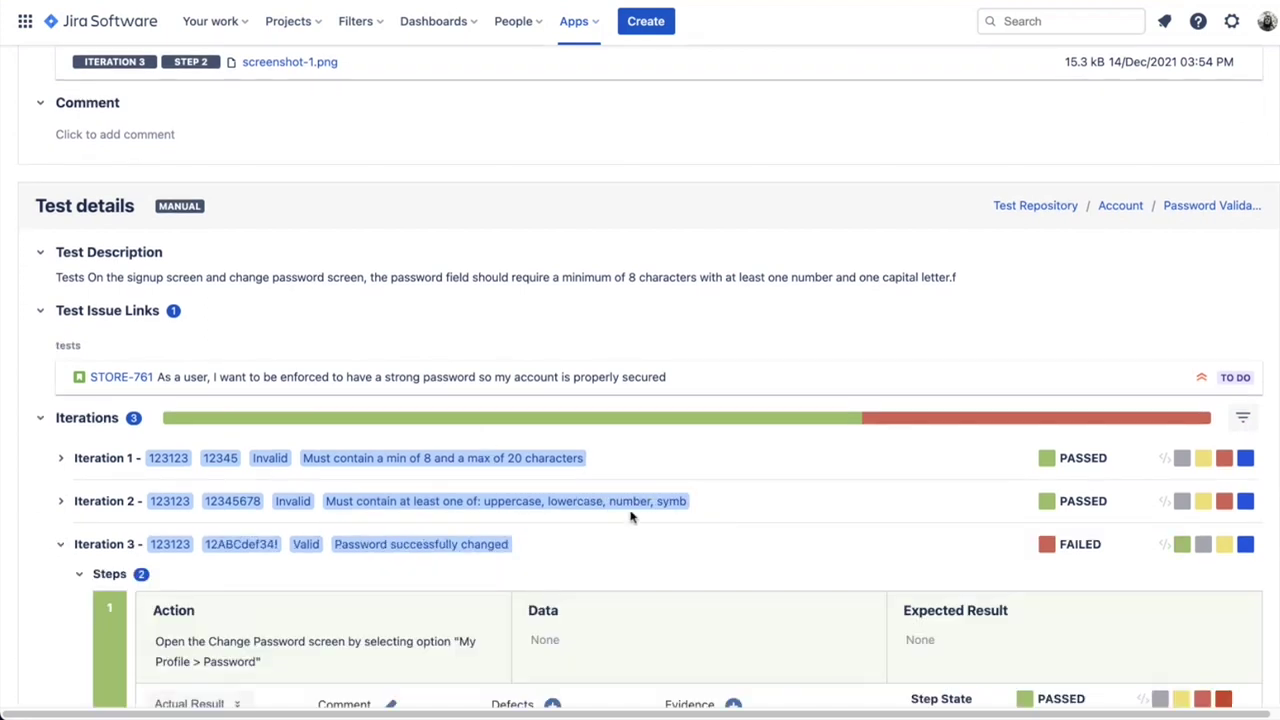
scroll(650, 512, "down", 3)
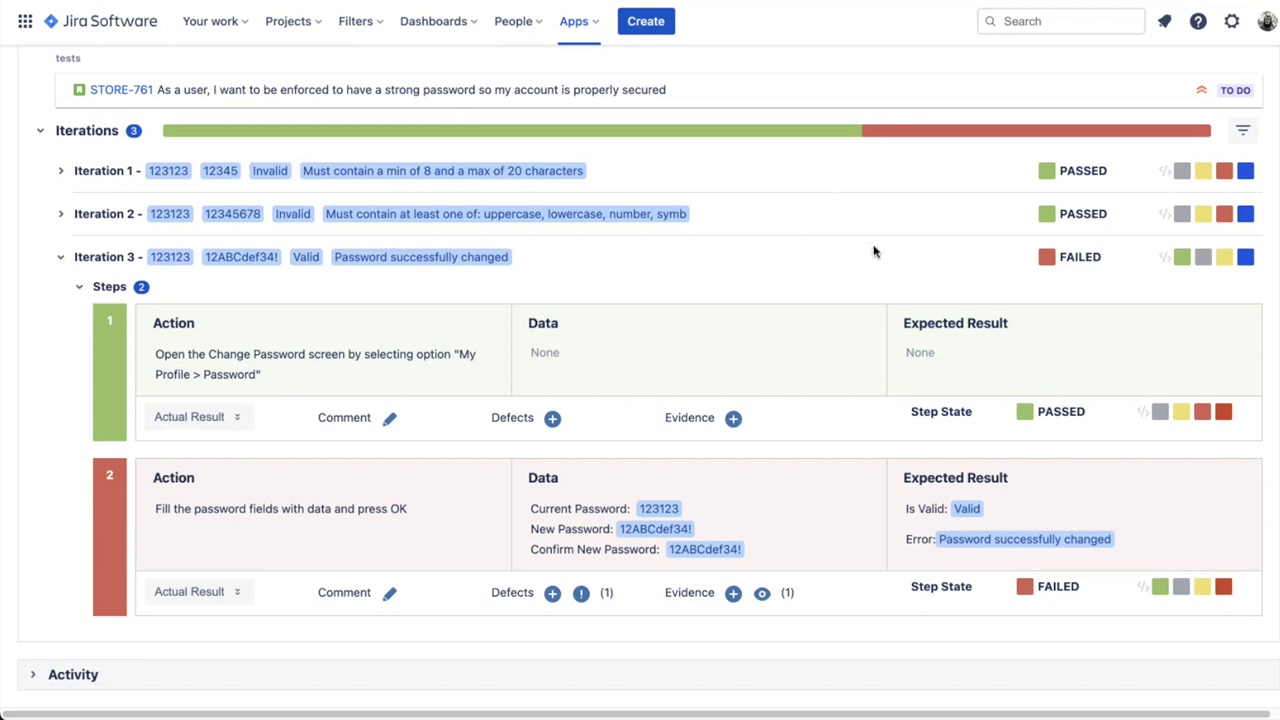
Check the overall execution status options and compare them with the status of each iteration
scroll(874, 252, "up", 15)
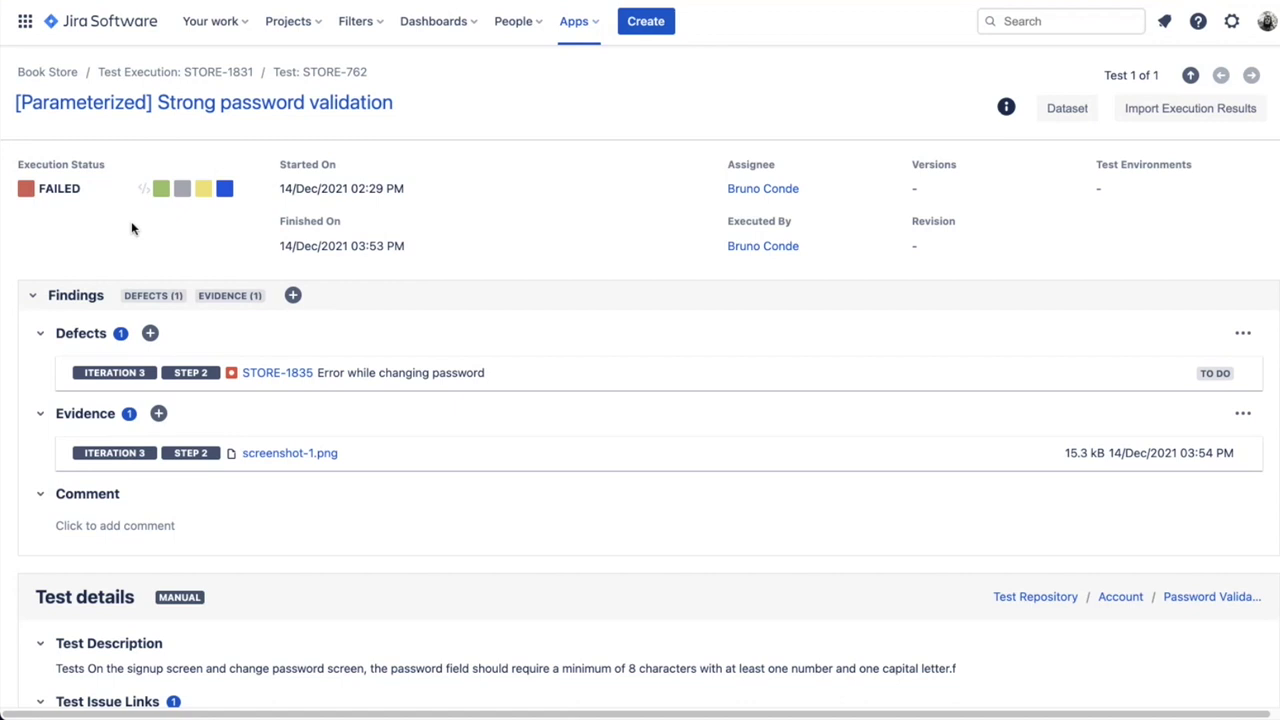
mouse_move(176, 191)
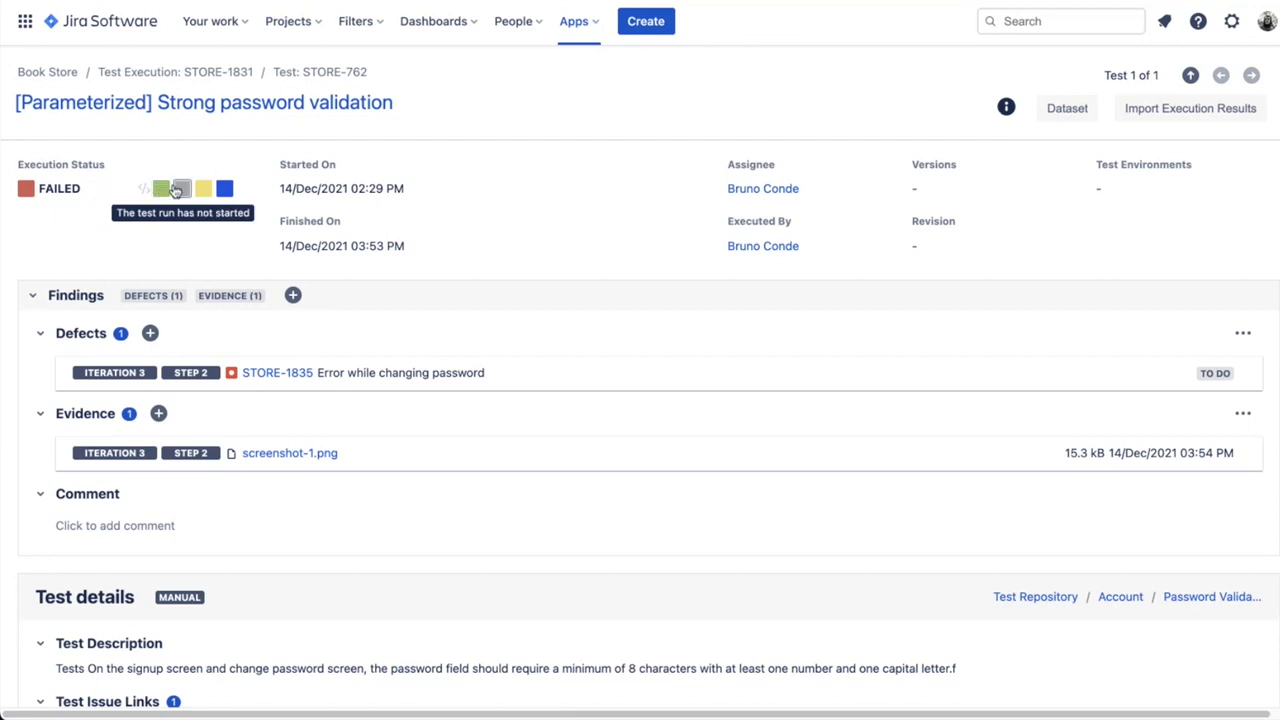
scroll(628, 296, "down", 5)
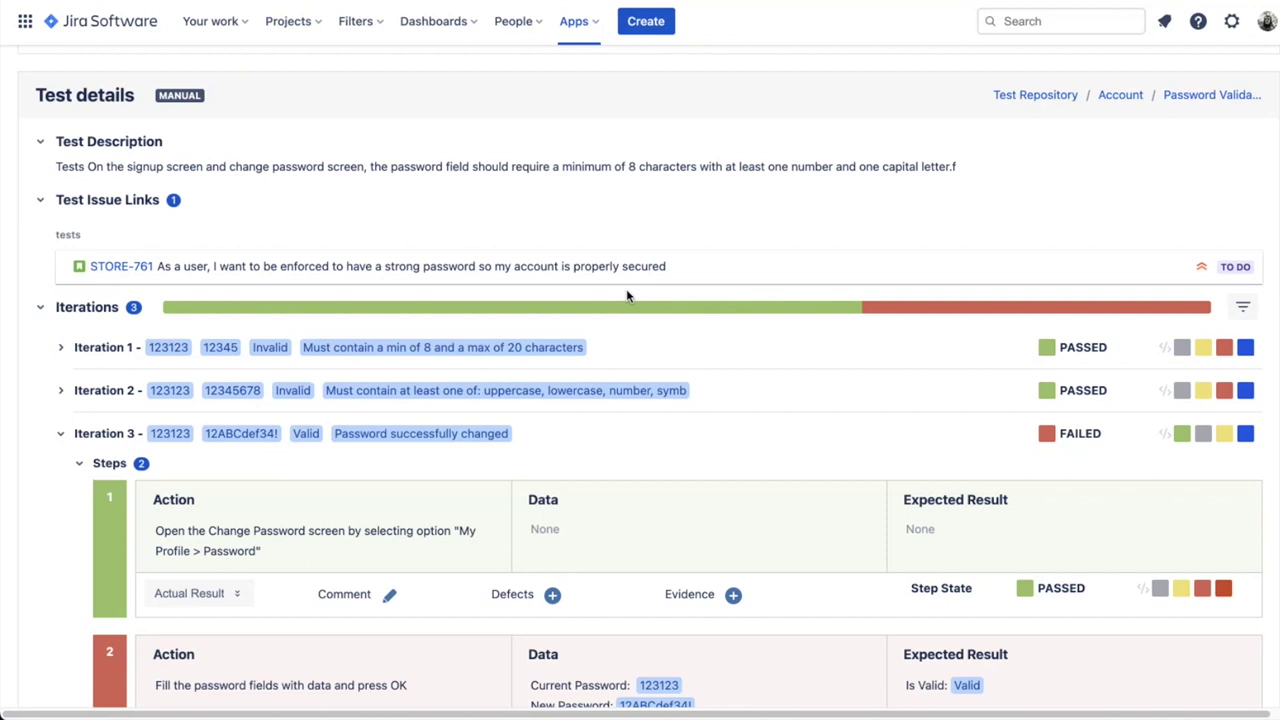
scroll(729, 347, "up", 4)
scroll(729, 347, "up", 2)
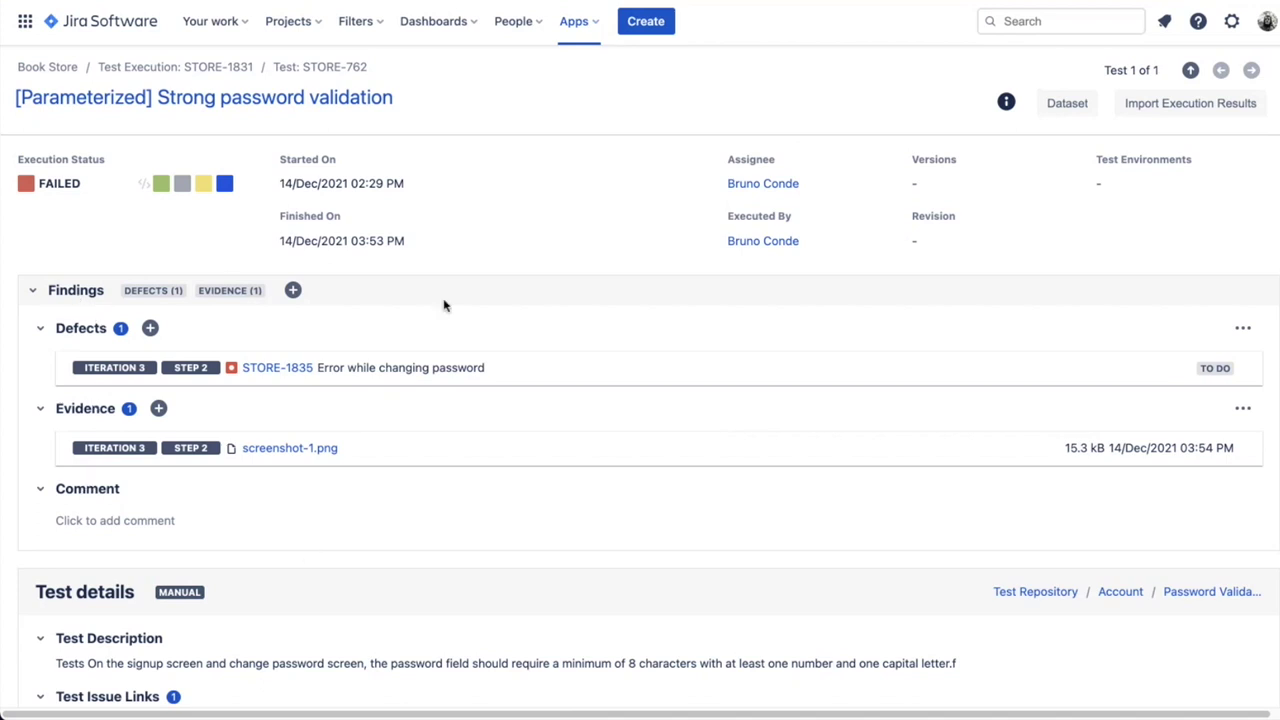
Collapse and re-expand the Findings section, and look at the run's comment editor without saving a comment
left_click(35, 294)
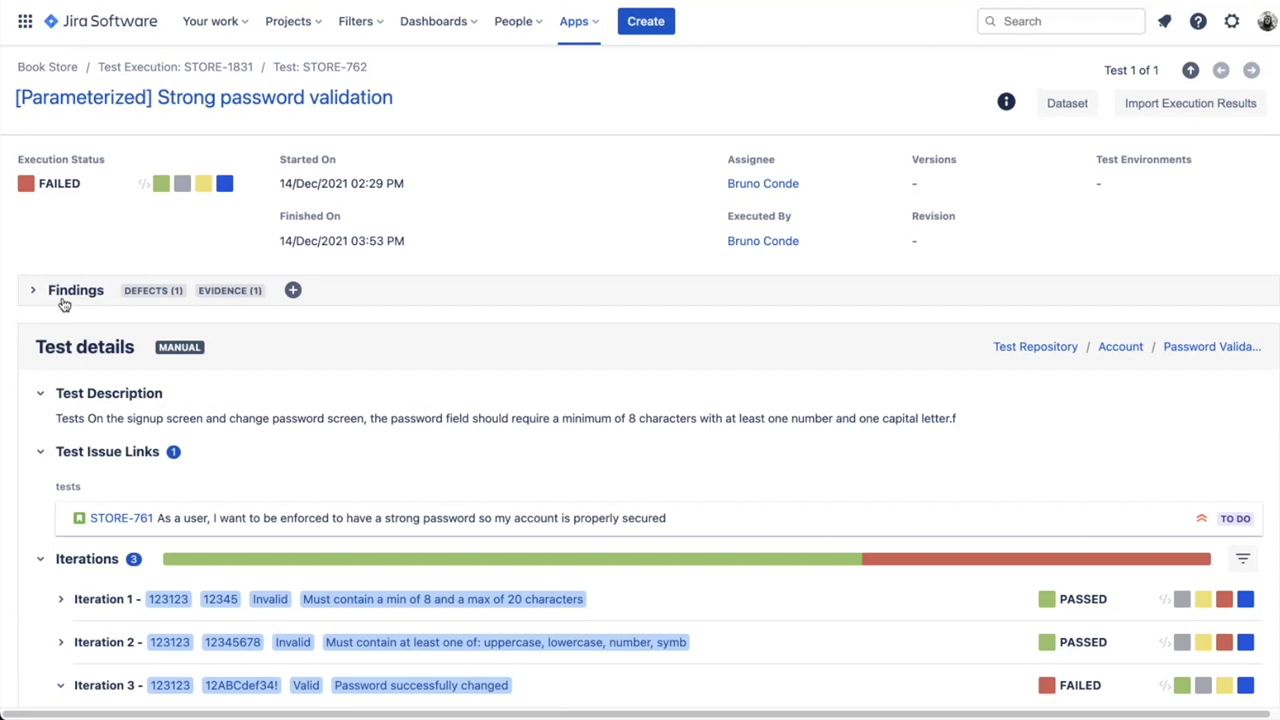
left_click(32, 290)
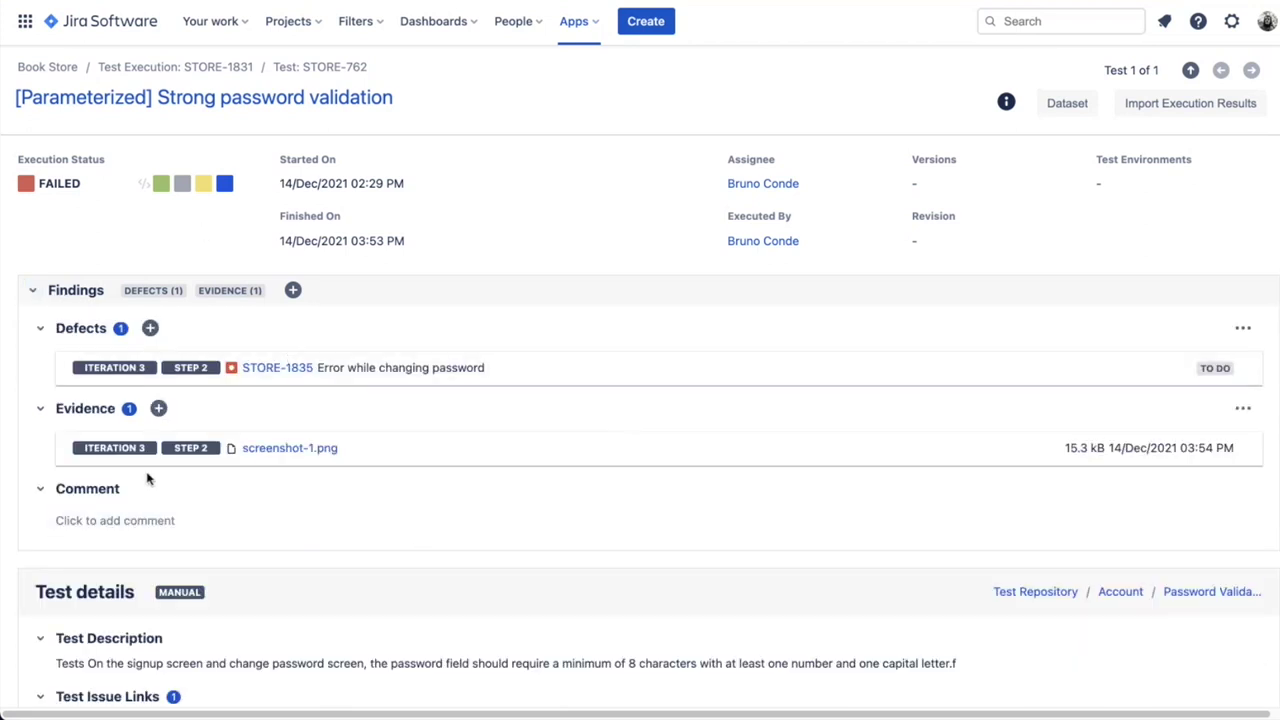
left_click(154, 522)
scroll(450, 520, "down", 3)
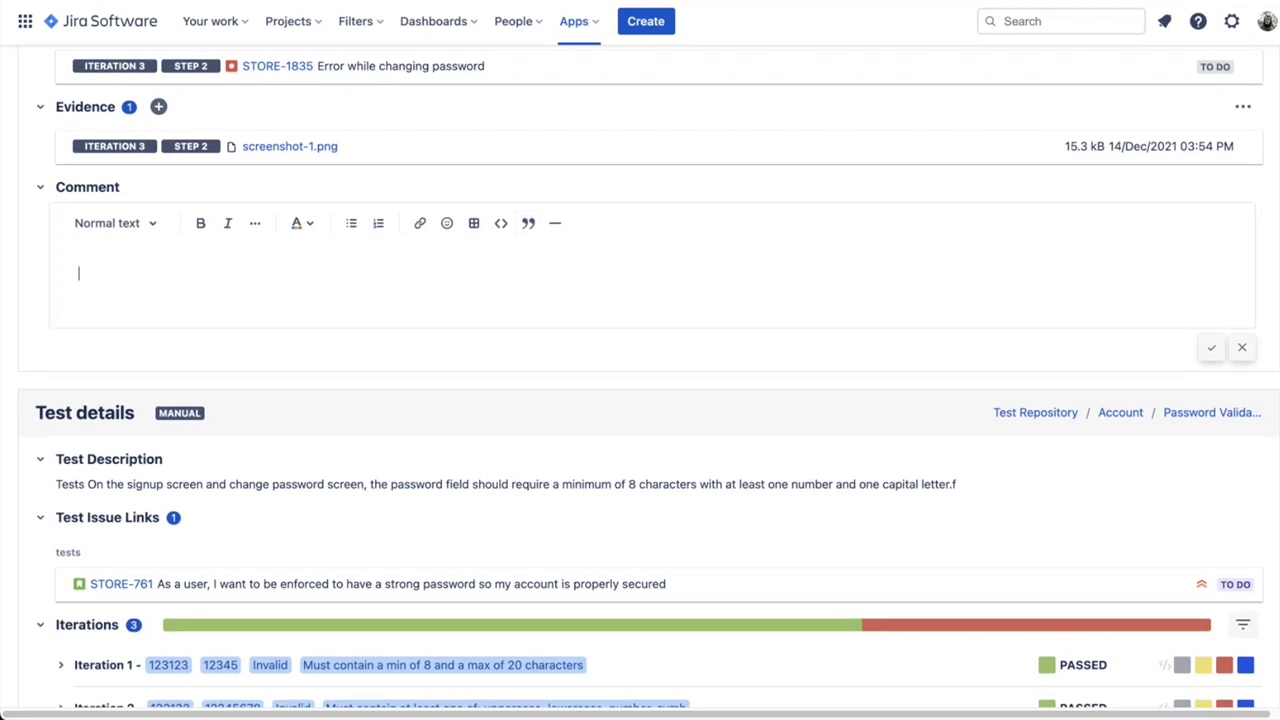
left_click(1242, 347)
scroll(536, 293, "up", 3)
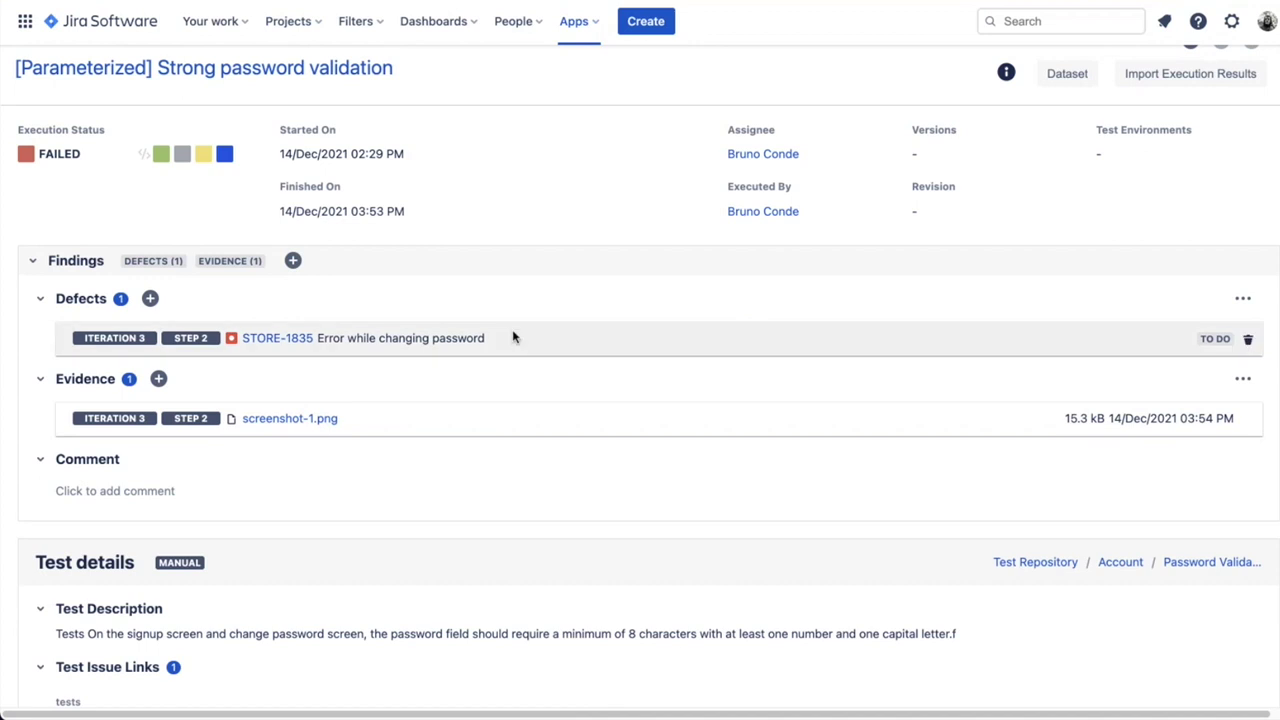
Trace the listed defect and evidence to step 2 of Iteration 3, and check the display option for step defects
scroll(506, 323, "down", 1)
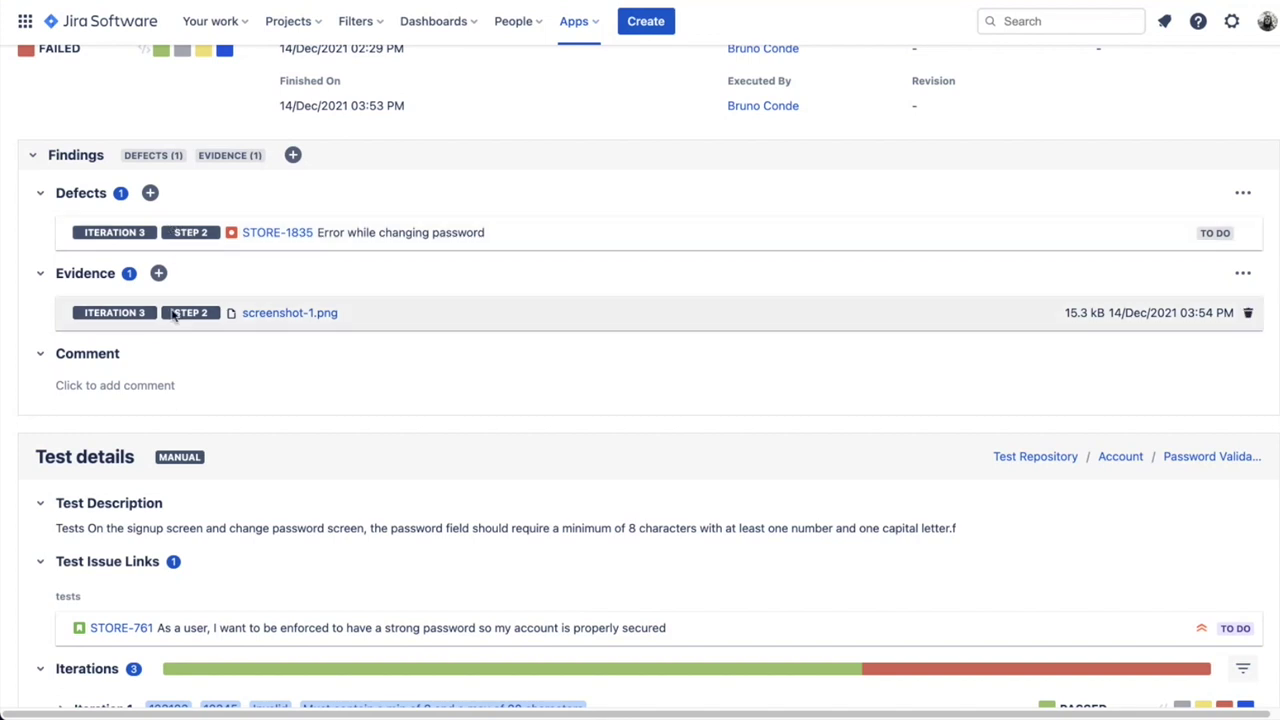
scroll(204, 316, "down", 5)
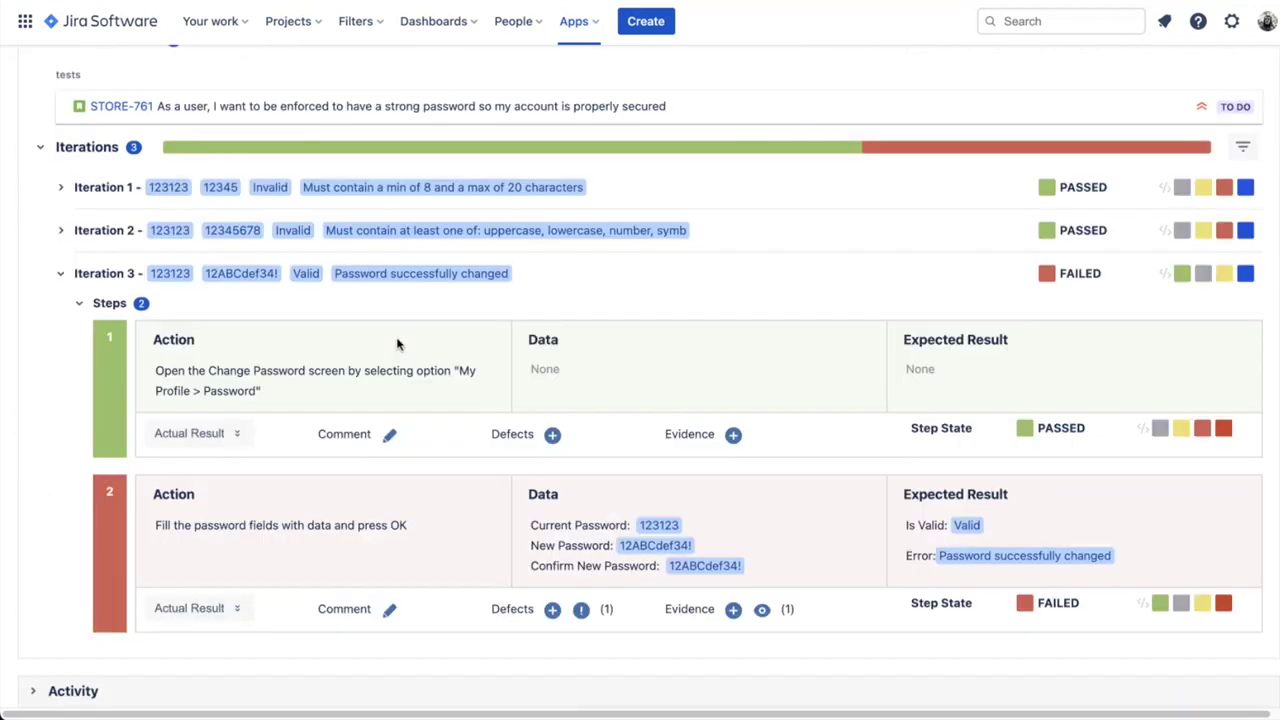
scroll(493, 316, "down", 1)
scroll(493, 316, "up", 5)
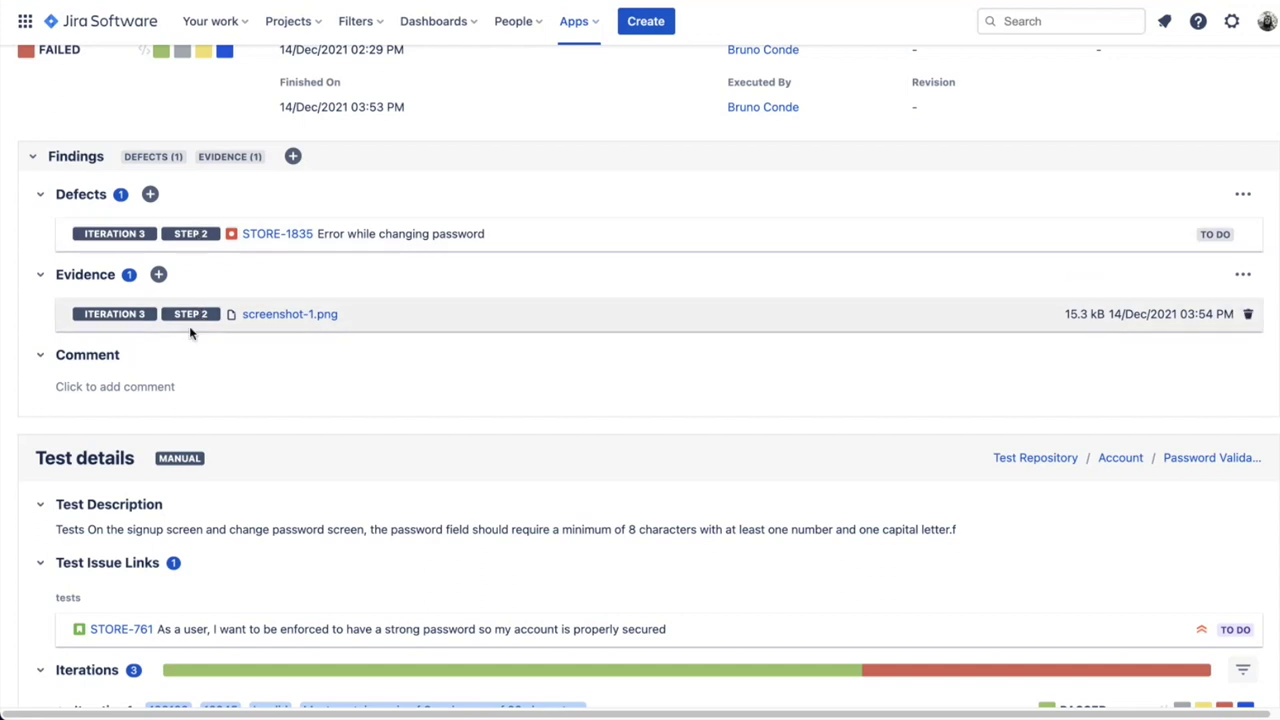
left_click(1244, 197)
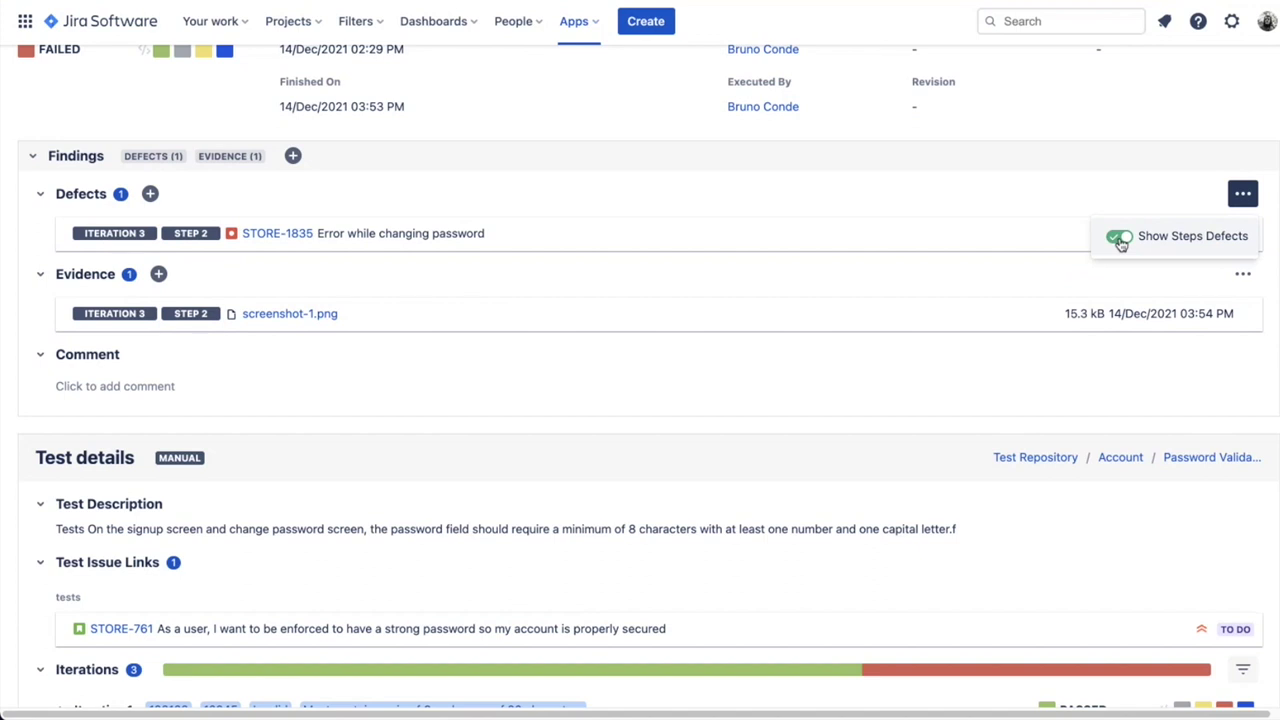
left_click(968, 209)
scroll(977, 225, "up", 3)
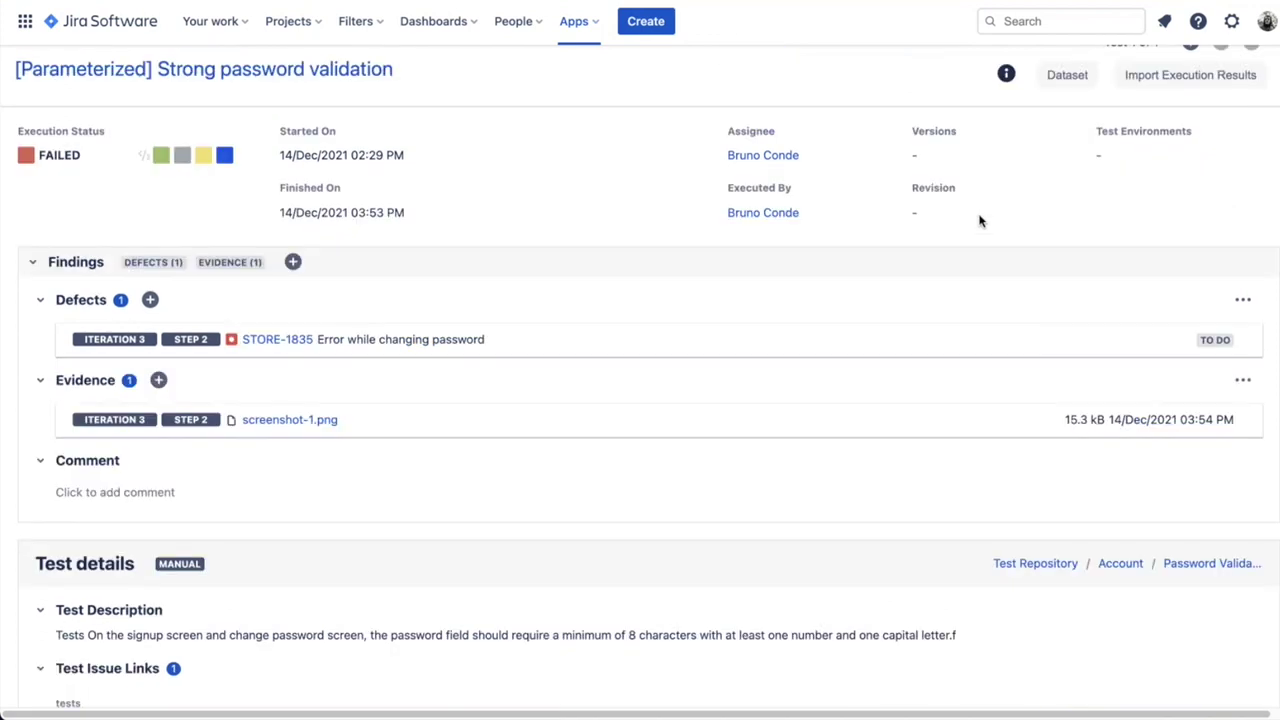
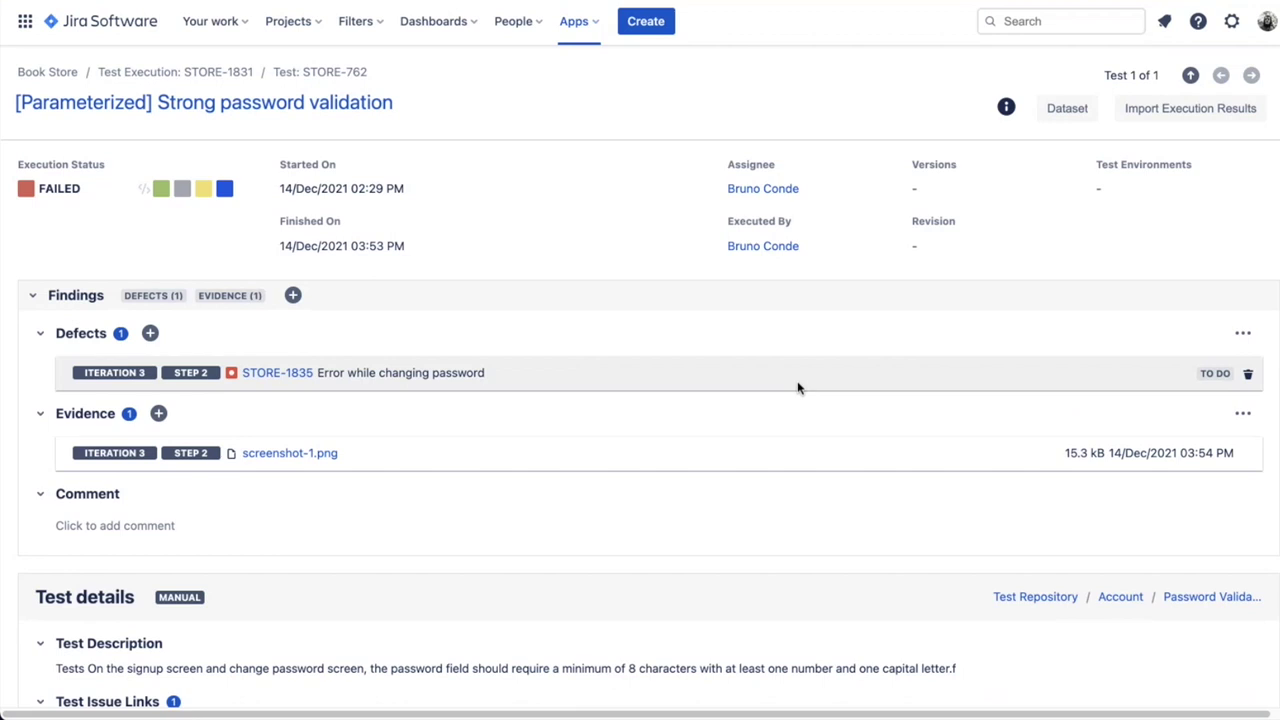
Look through the available assignees for the test run without changing the assignee
left_click(800, 186)
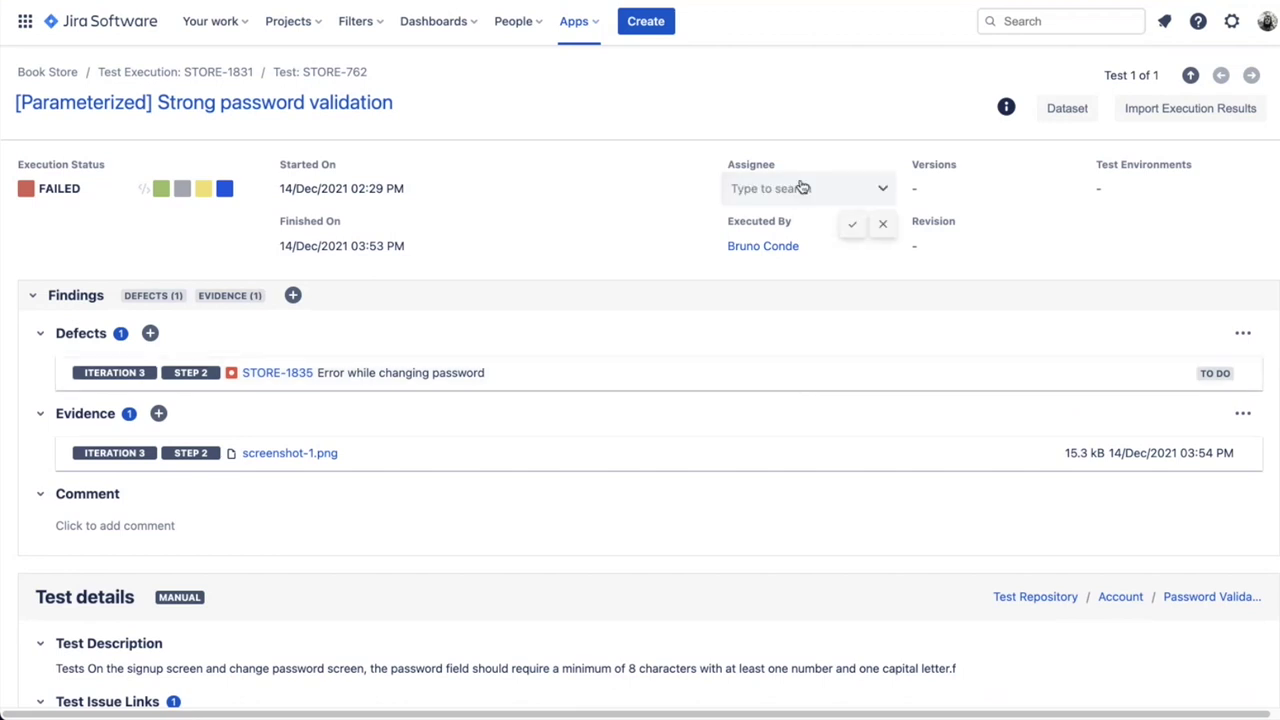
left_click(875, 187)
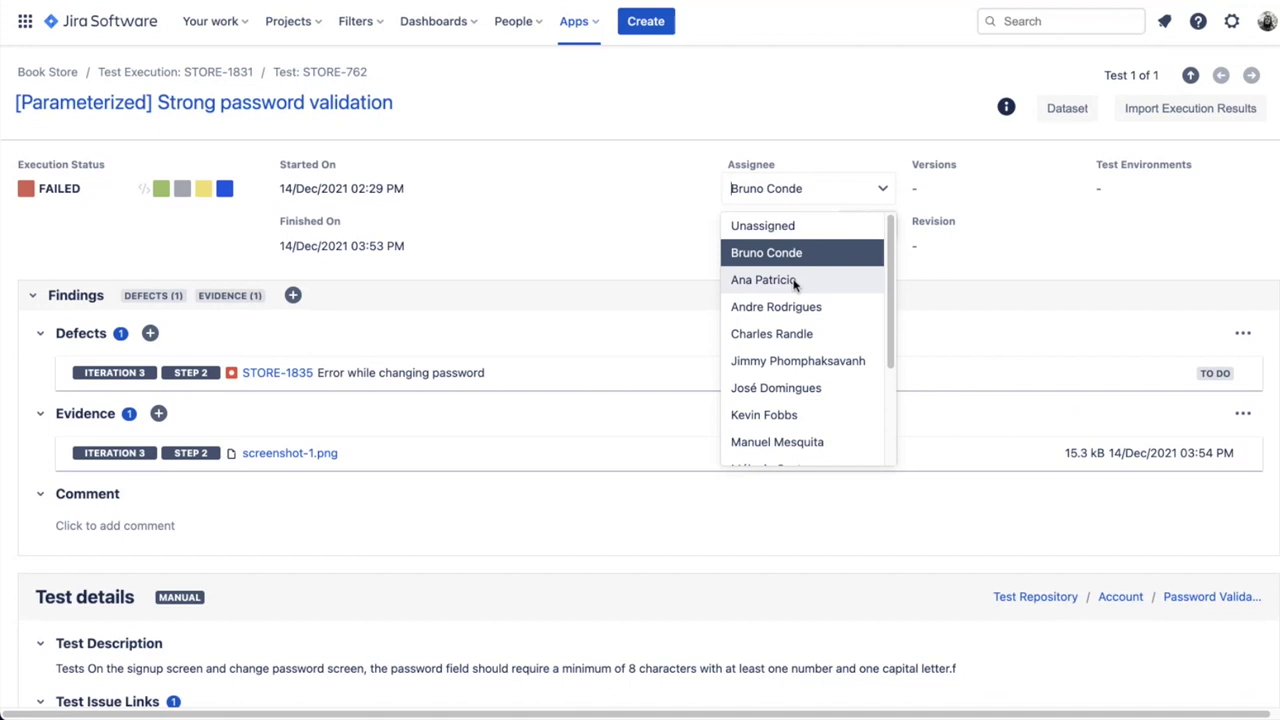
left_click(697, 100)
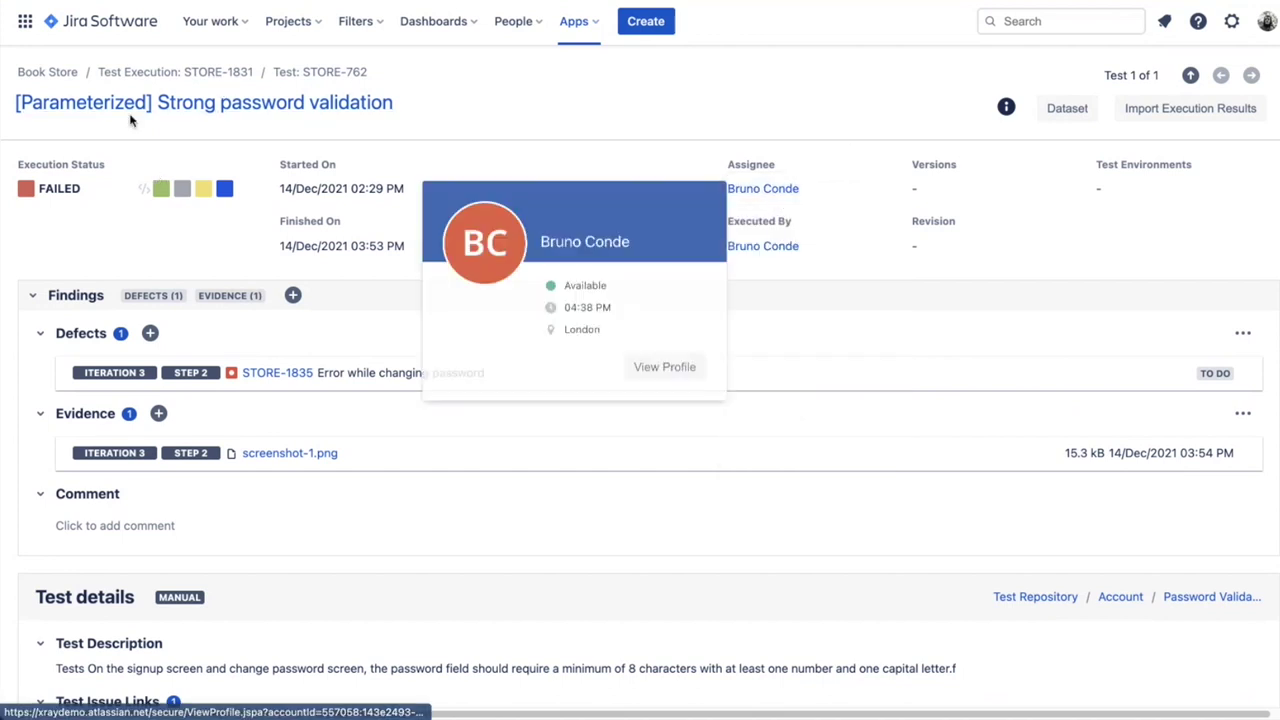
Open the STORE-1831 test execution and check the actions available for its parameterized test
left_click(194, 74)
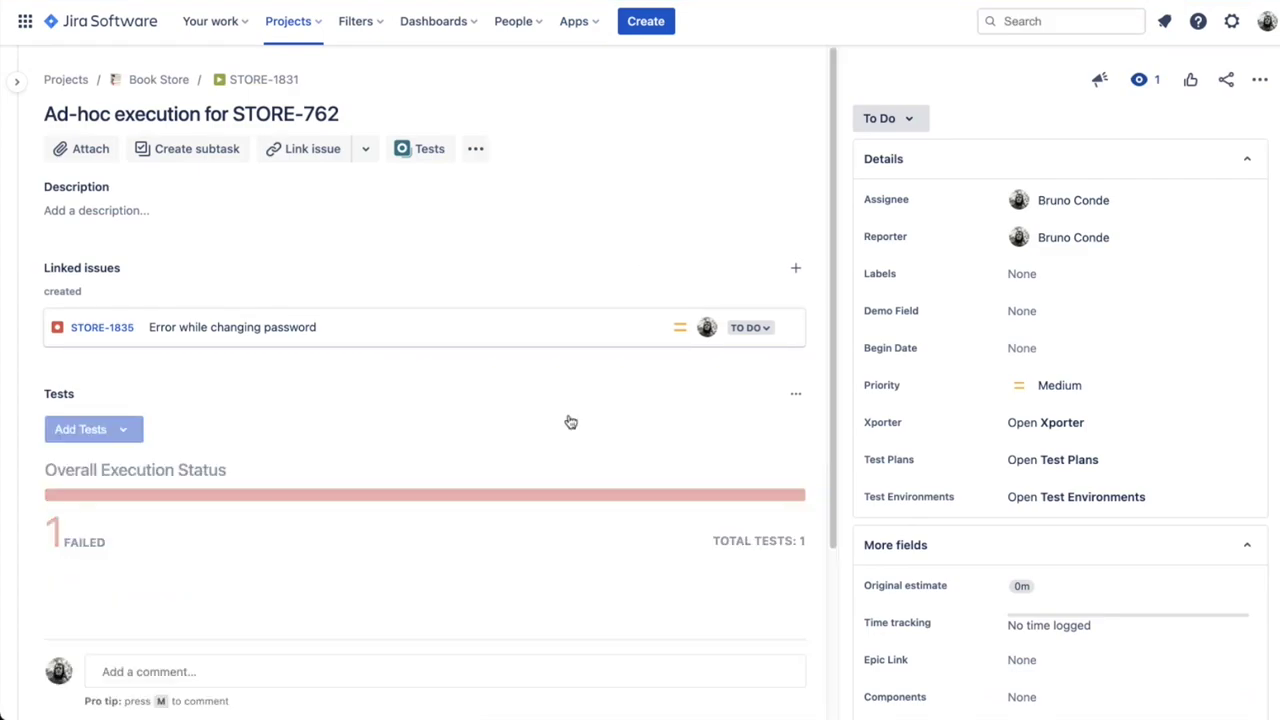
scroll(626, 408, "down", 2)
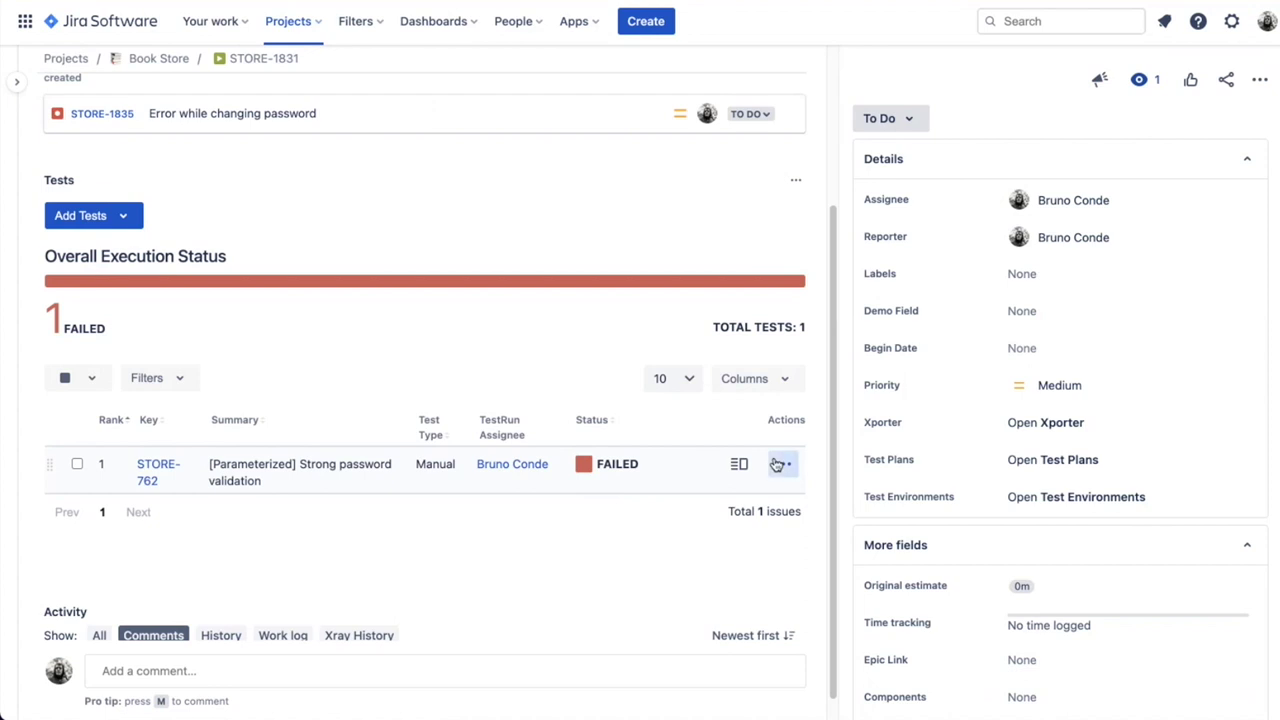
left_click(781, 464)
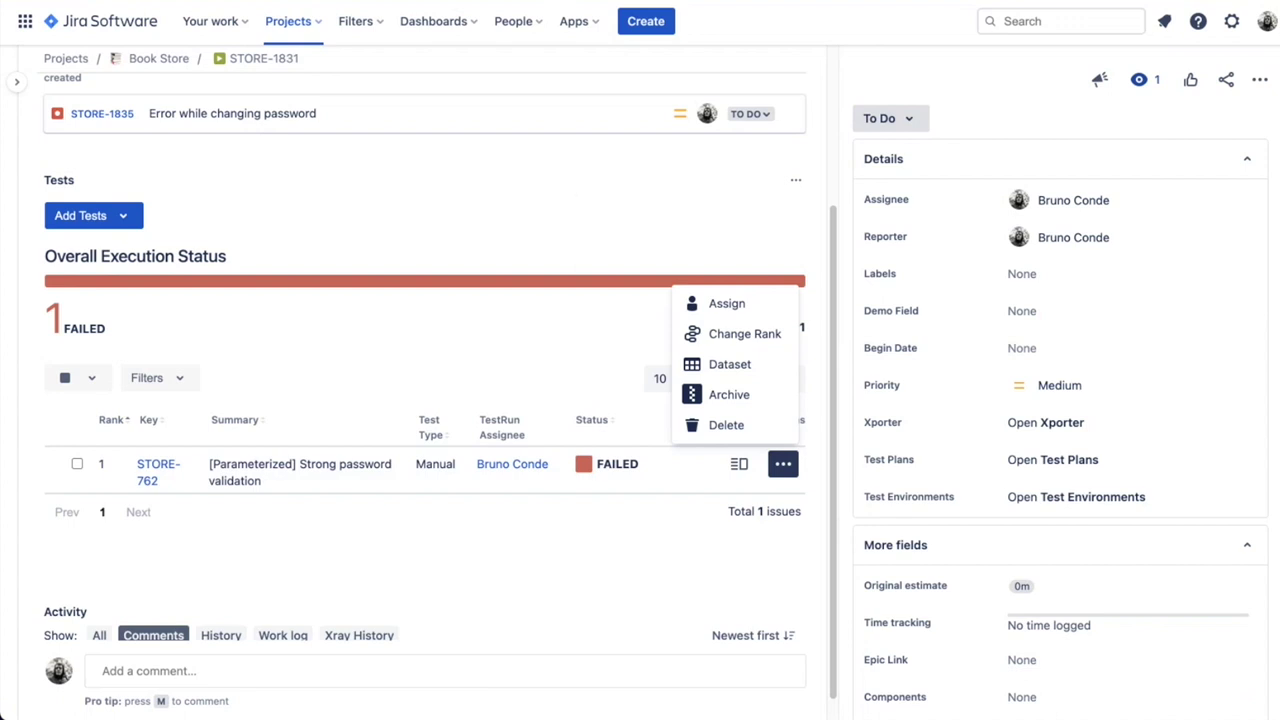
scroll(517, 229, "up", 2)
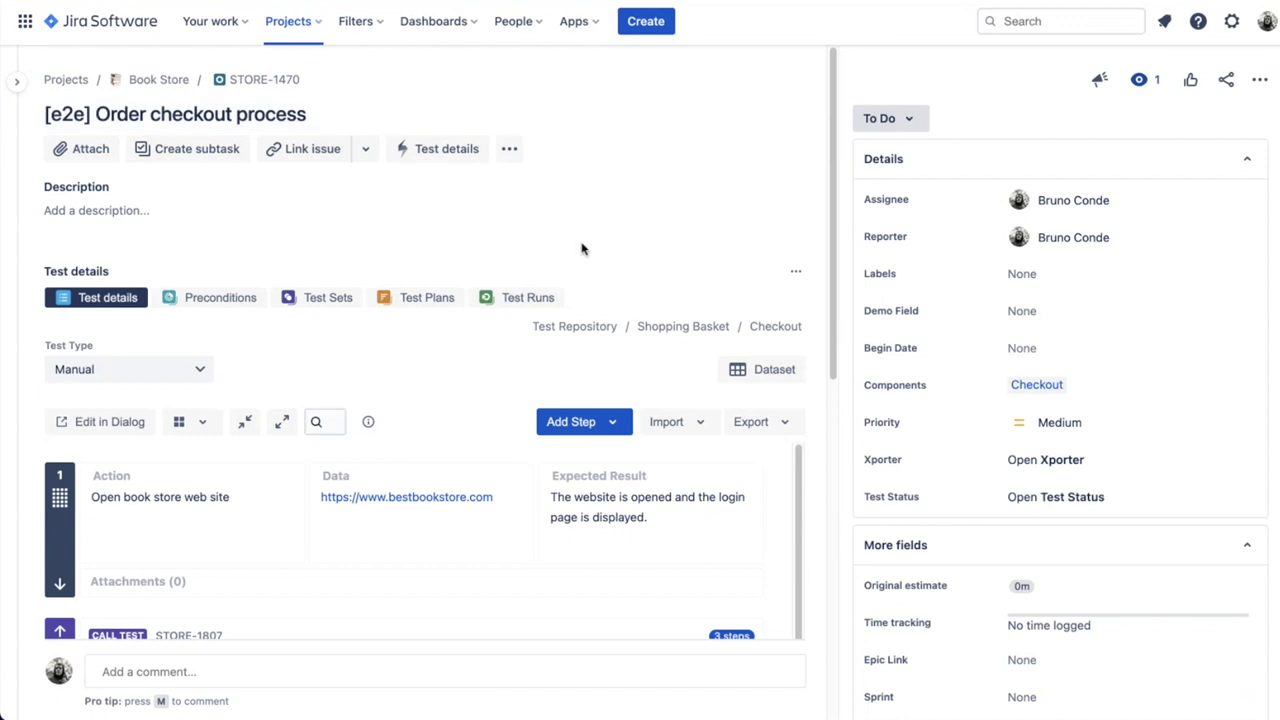
Review the called tests and their parameter values in the steps of the order checkout test STORE-1470
scroll(583, 249, "down", 2)
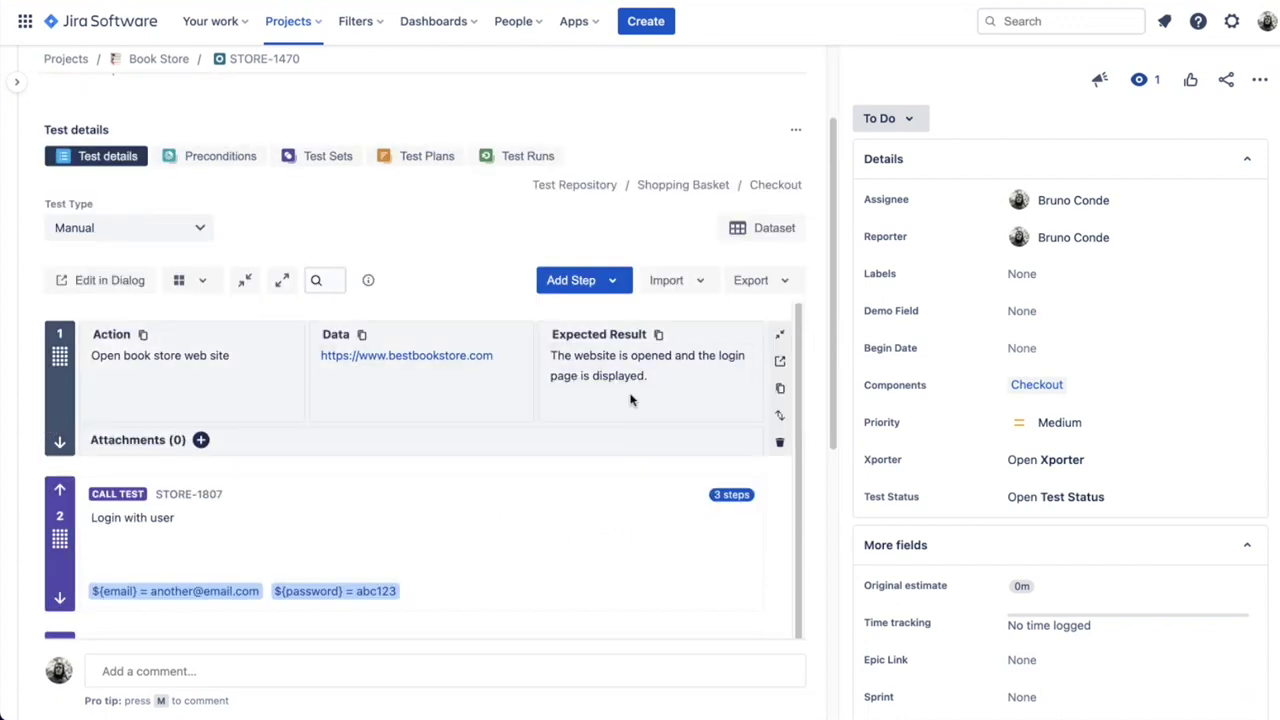
scroll(434, 220, "down", 2)
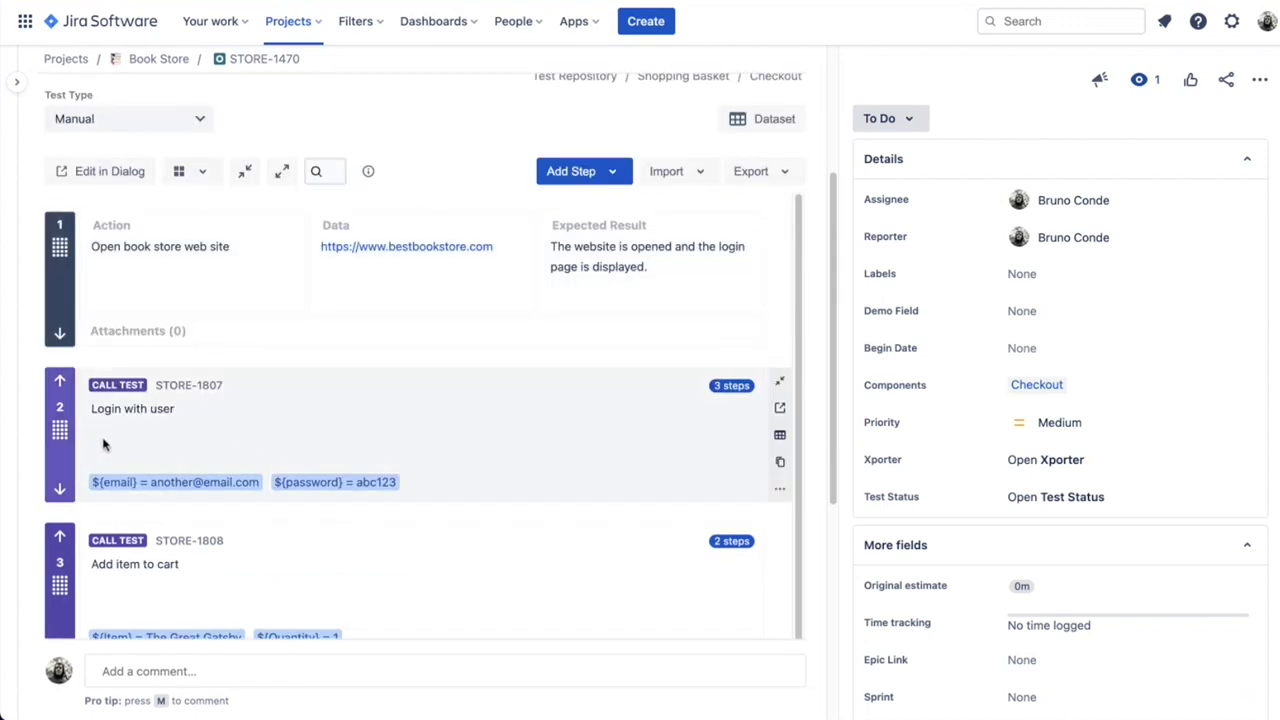
scroll(110, 441, "down", 3)
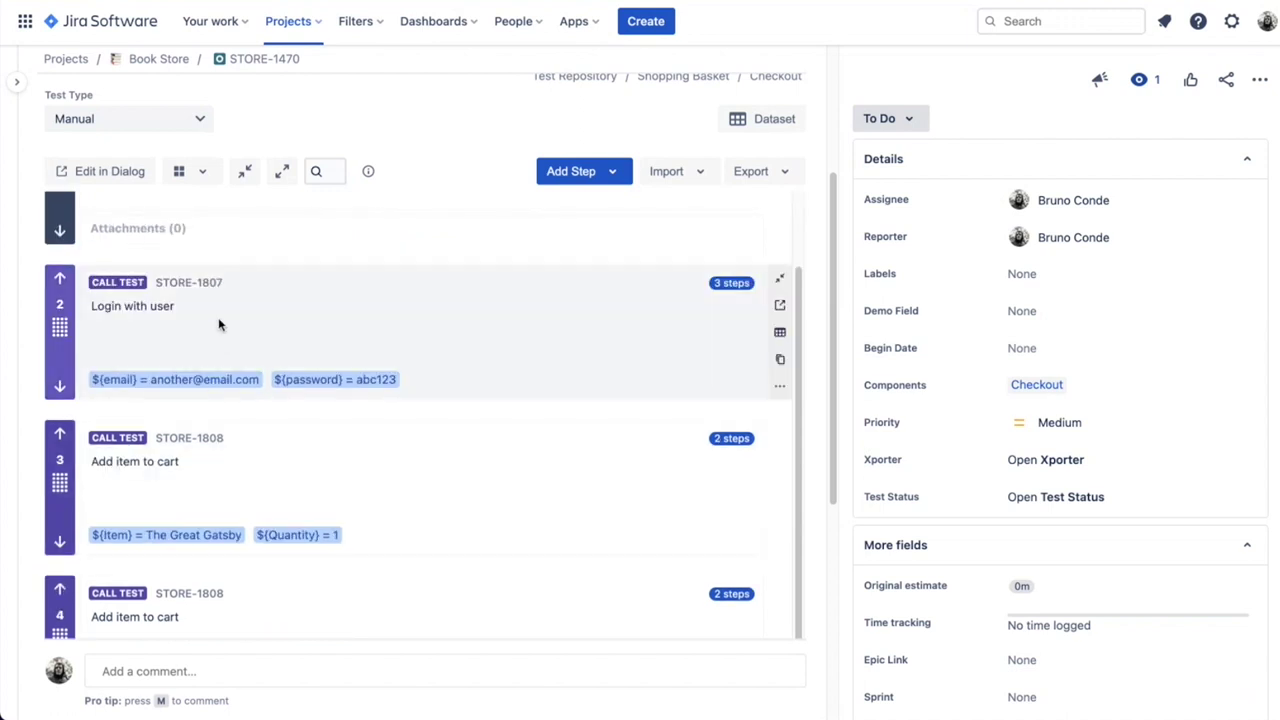
scroll(60, 470, "up", 3)
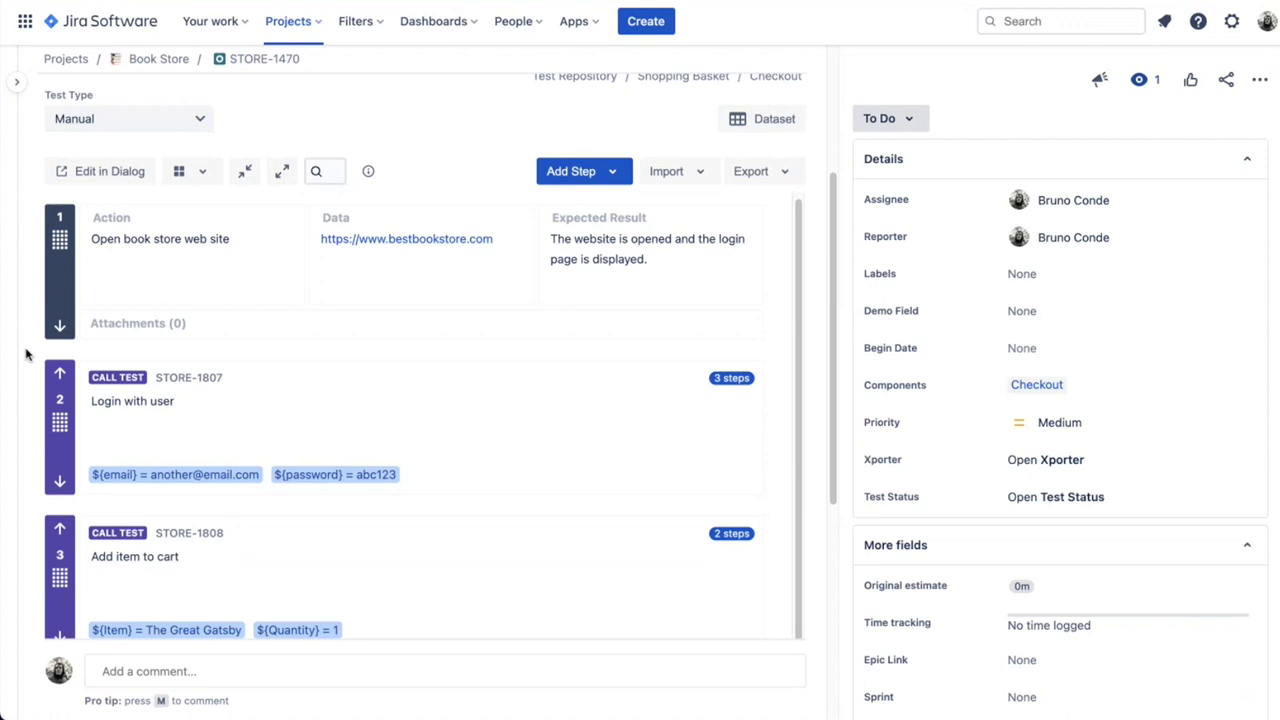
Open the called test STORE-1807 from step 2 and examine its own test details
mouse_move(98, 388)
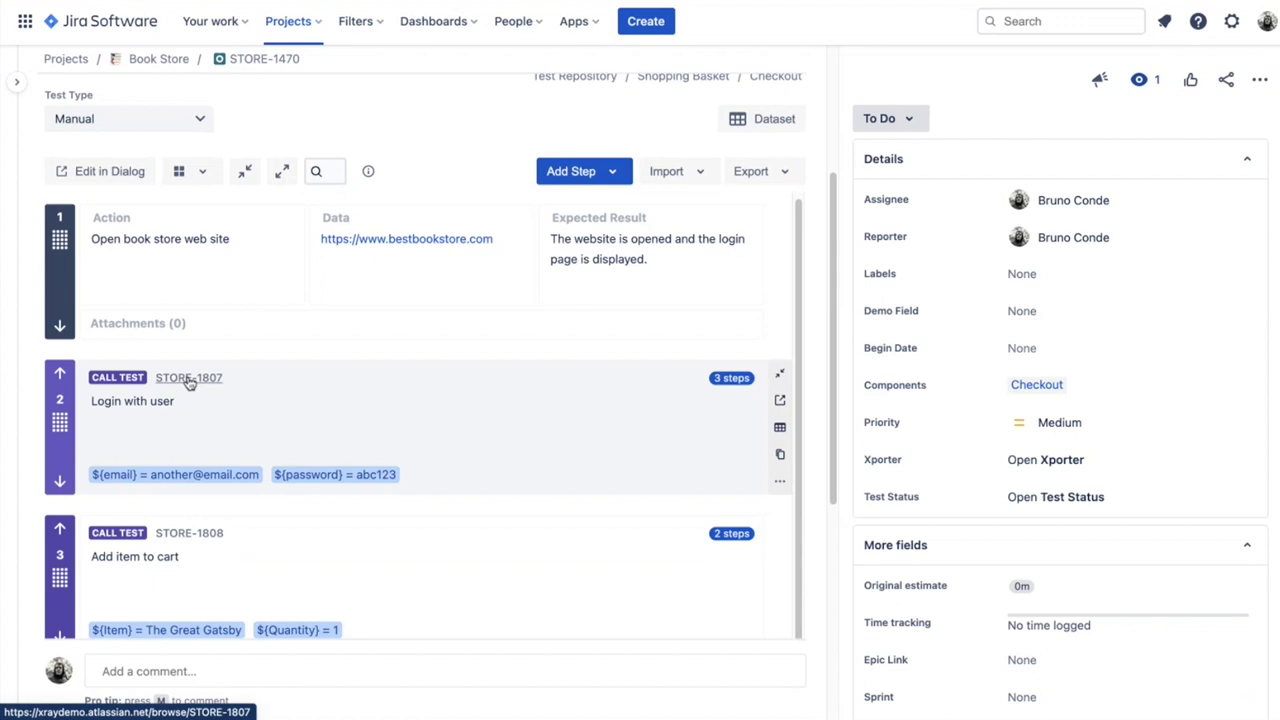
mouse_move(125, 463)
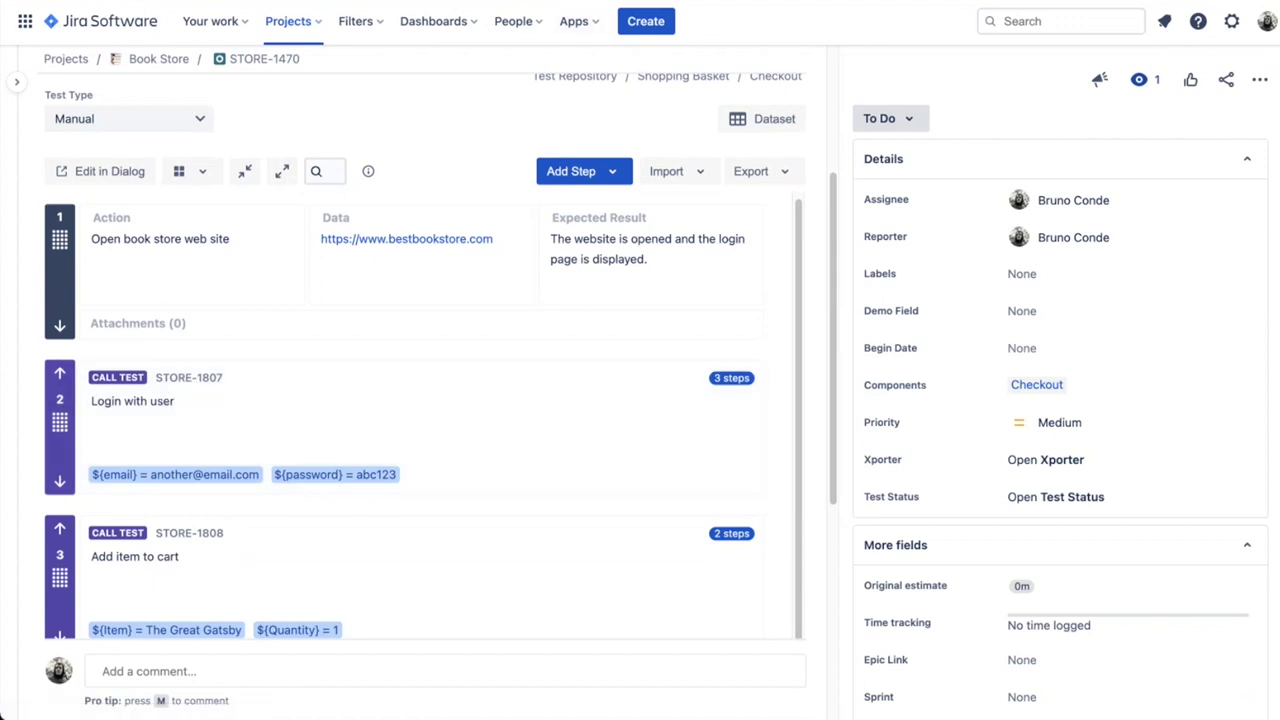
left_click(189, 377)
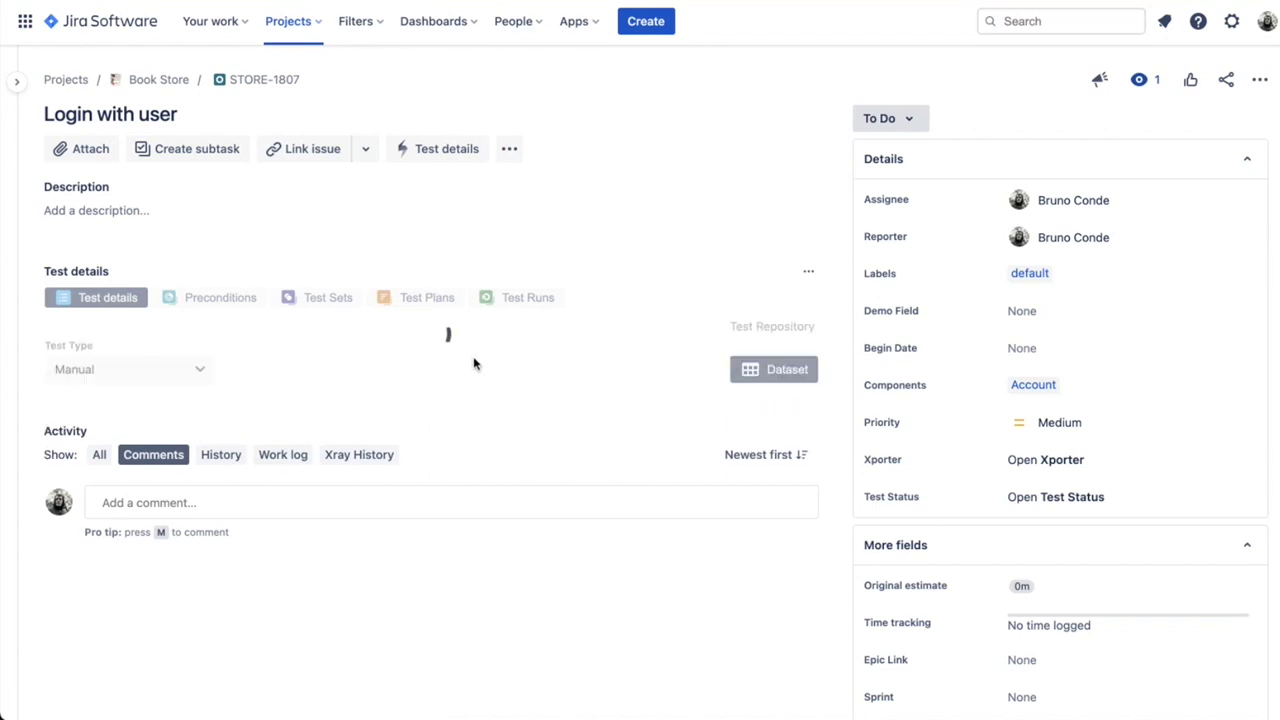
scroll(474, 364, "down", 3)
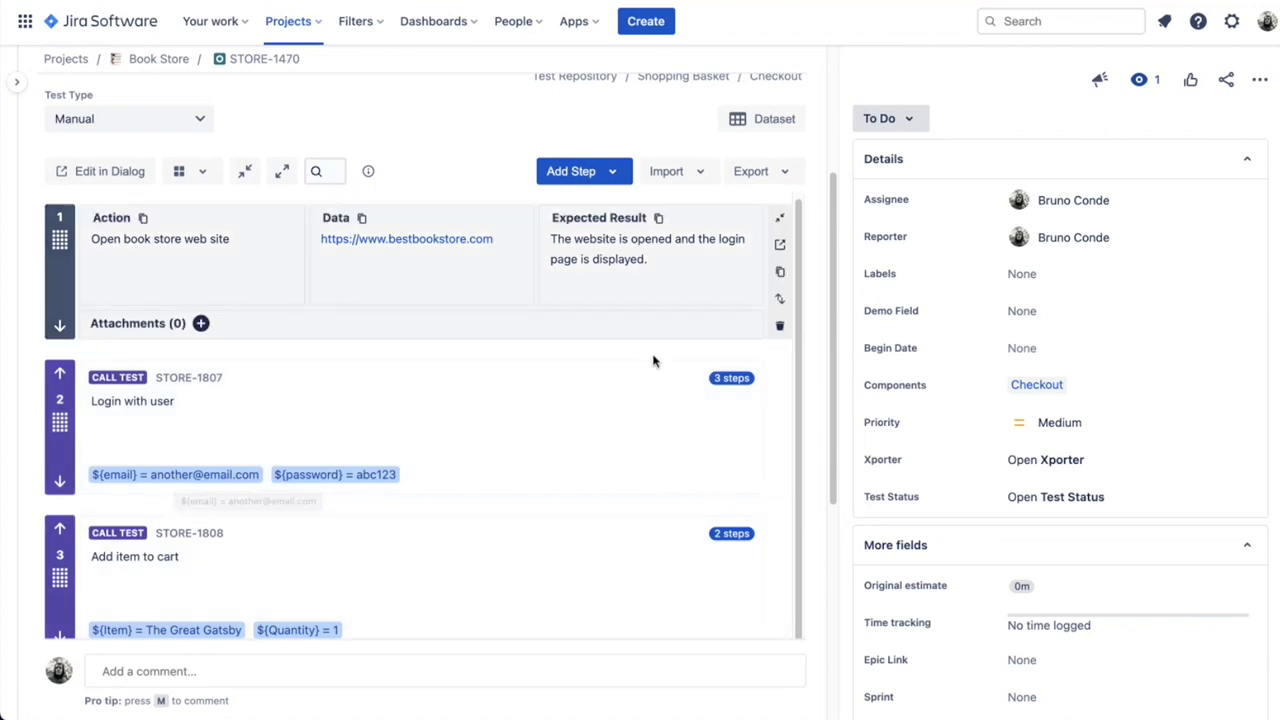
View the dataset for called test STORE-1807 within STORE-1470, and close it without saving changes
left_click(780, 430)
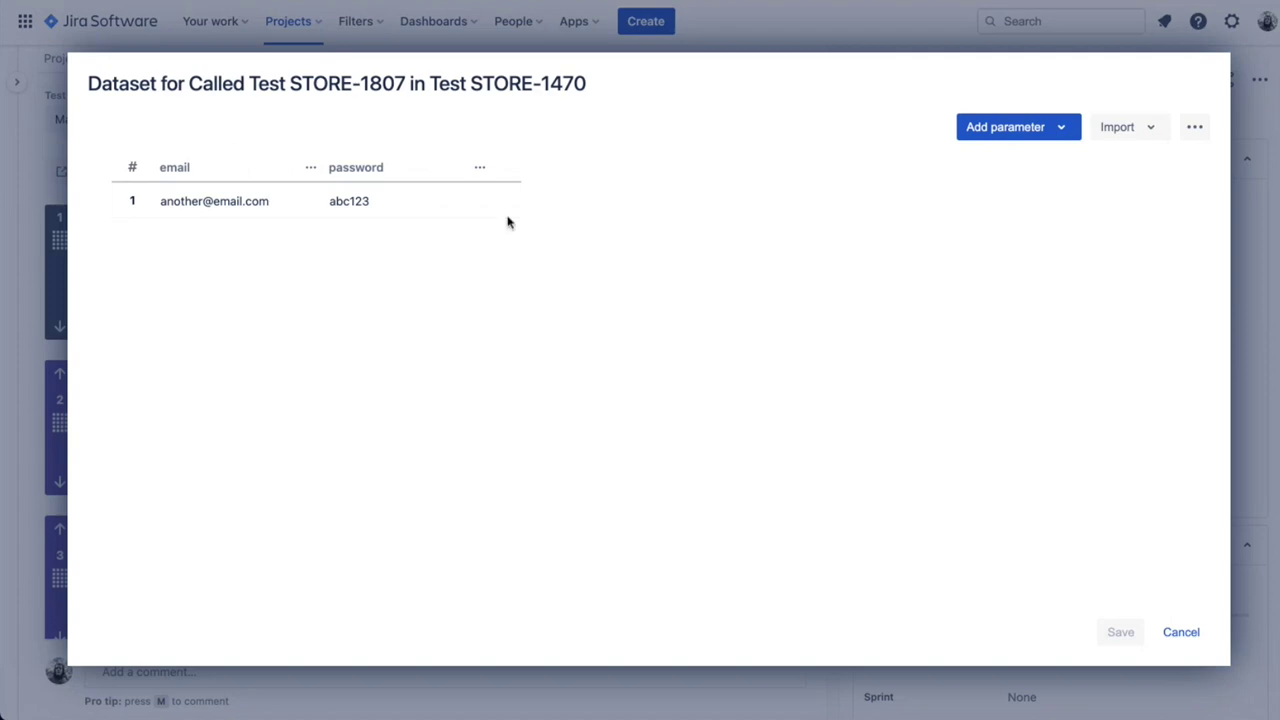
left_click(1183, 633)
Compare the item and quantity parameters of the two Add item to cart calls, and check them against the basket step that follows
scroll(243, 229, "down", 3)
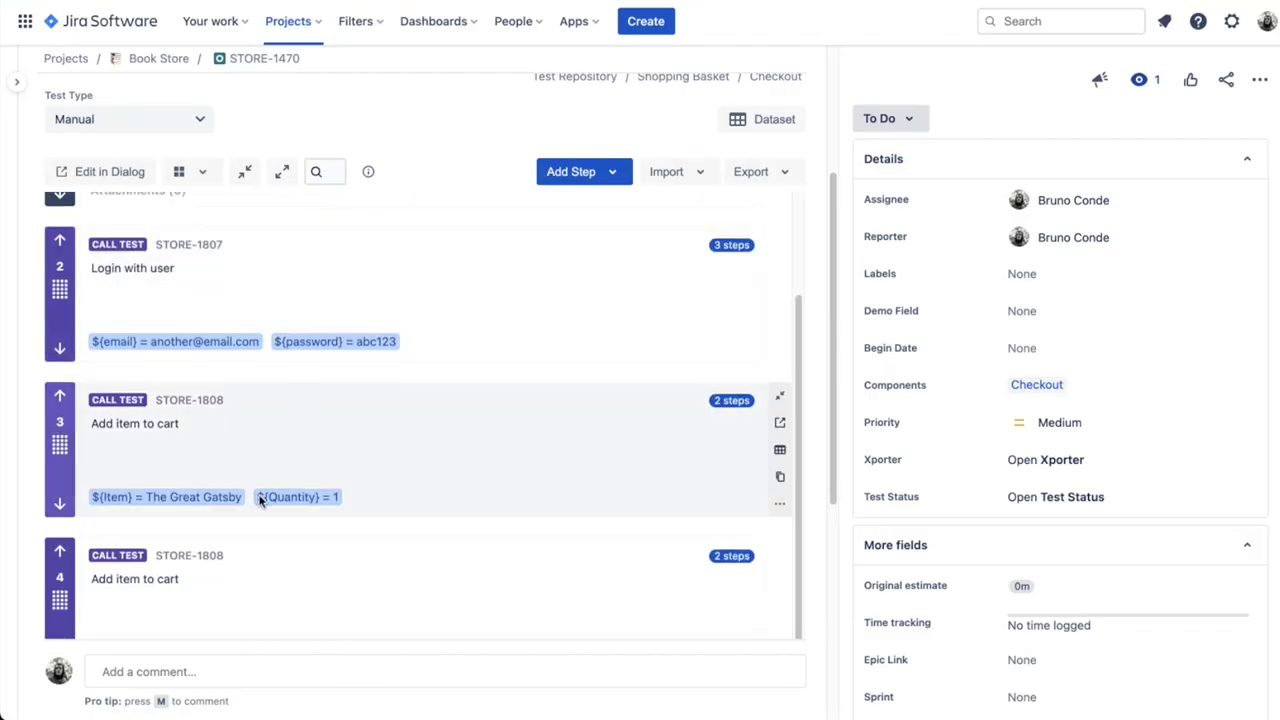
scroll(274, 446, "up", 3)
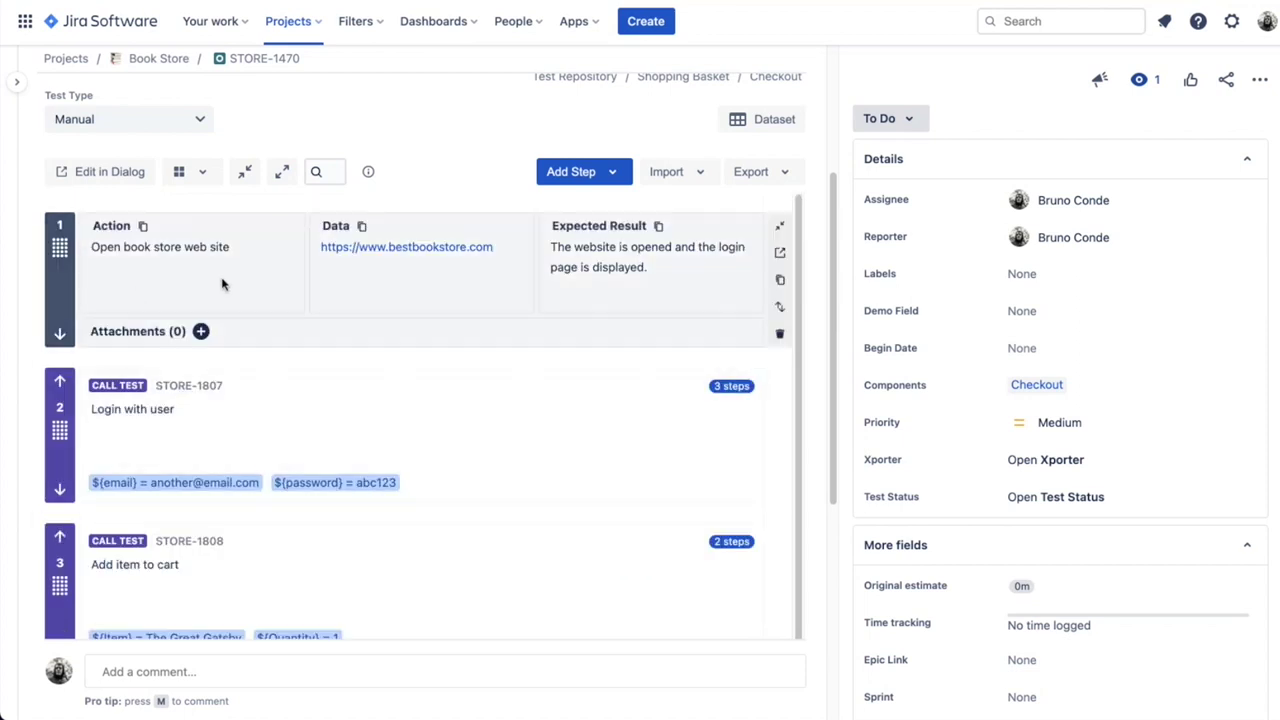
scroll(352, 440, "down", 1)
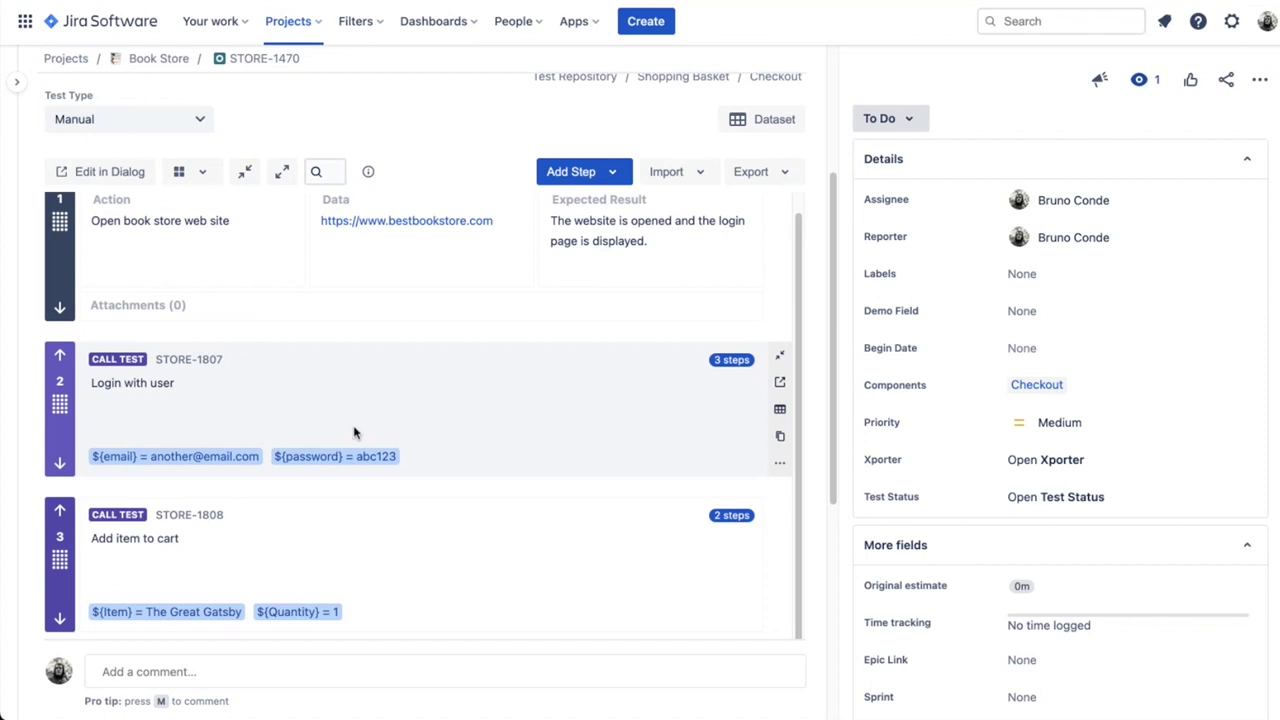
scroll(353, 432, "down", 3)
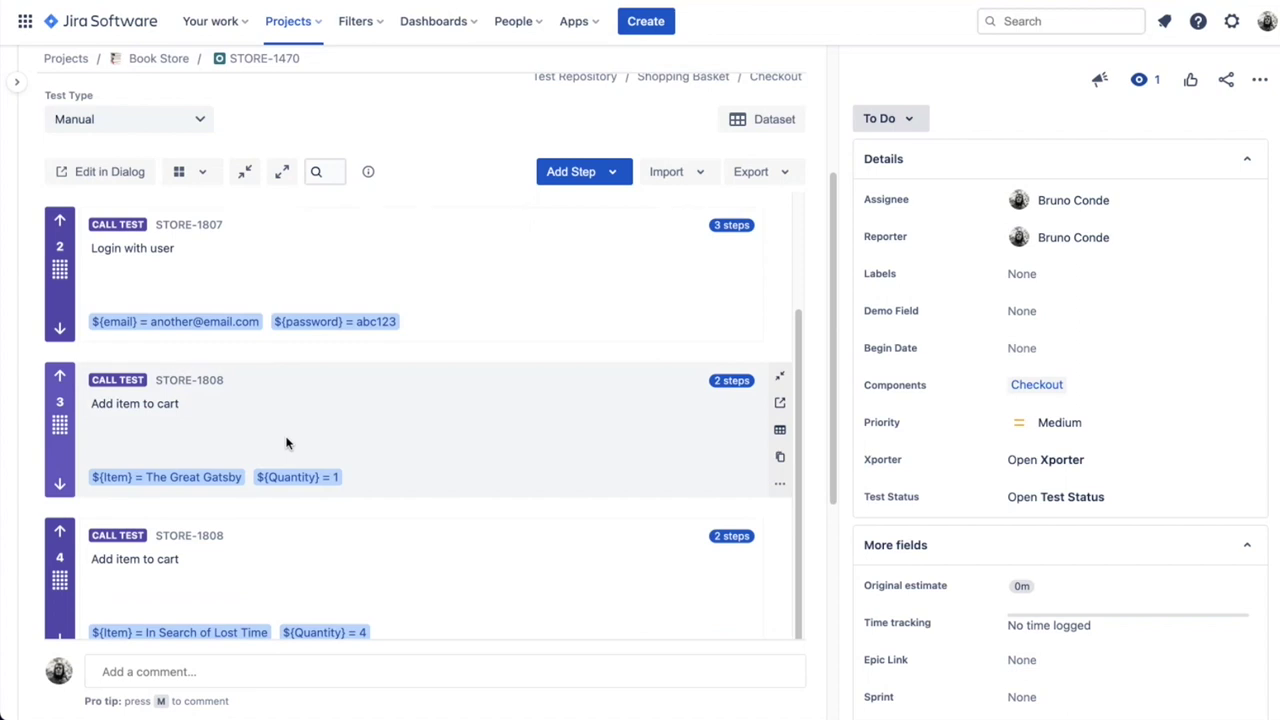
scroll(277, 420, "down", 3)
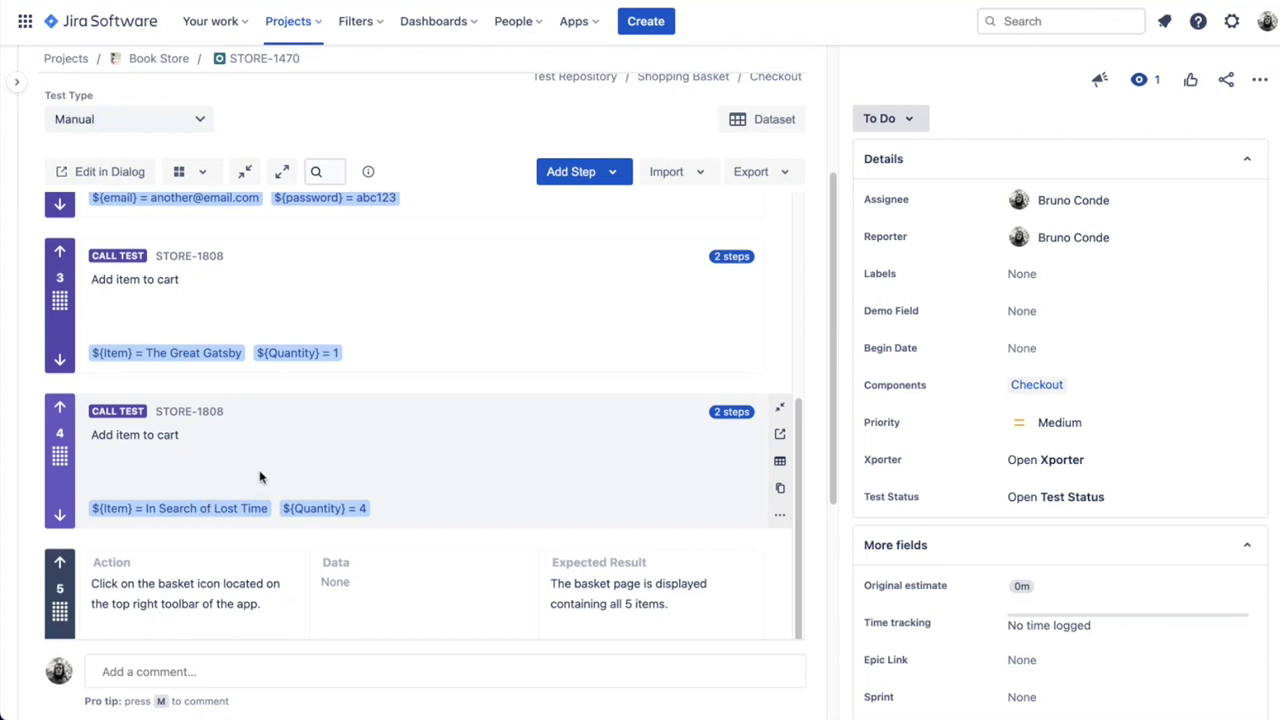
scroll(259, 477, "down", 3)
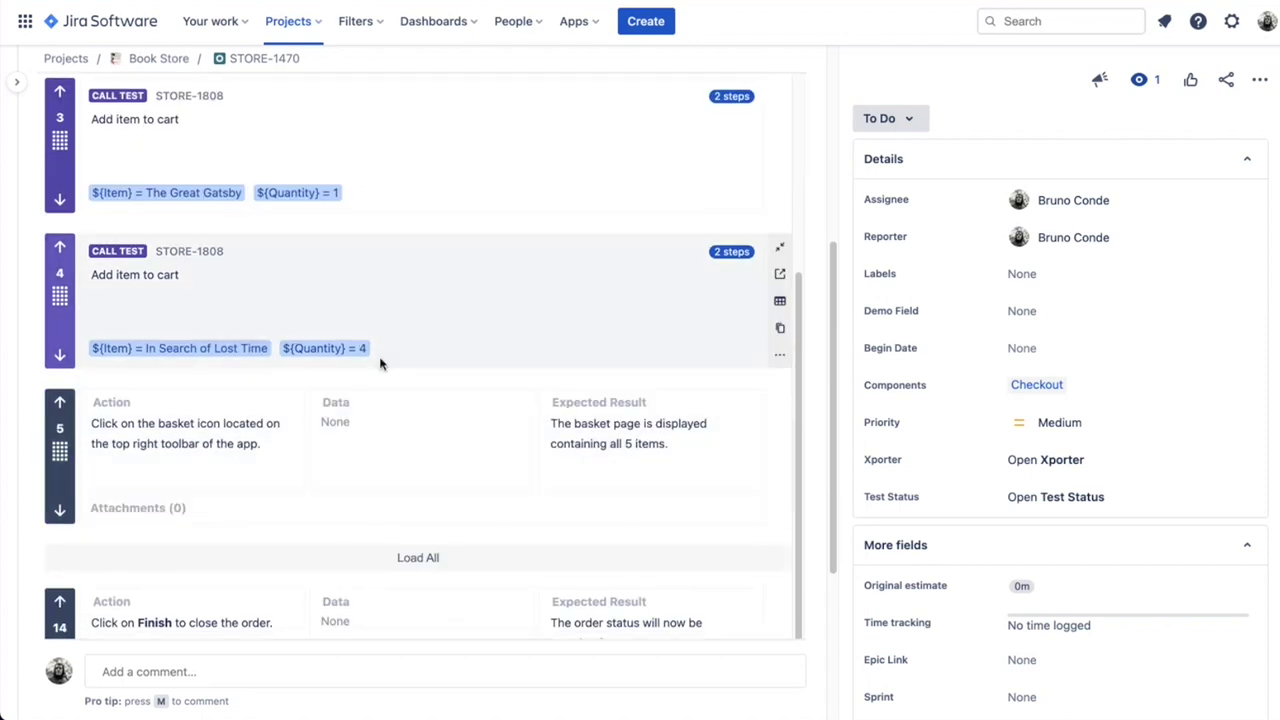
scroll(409, 348, "up", 3)
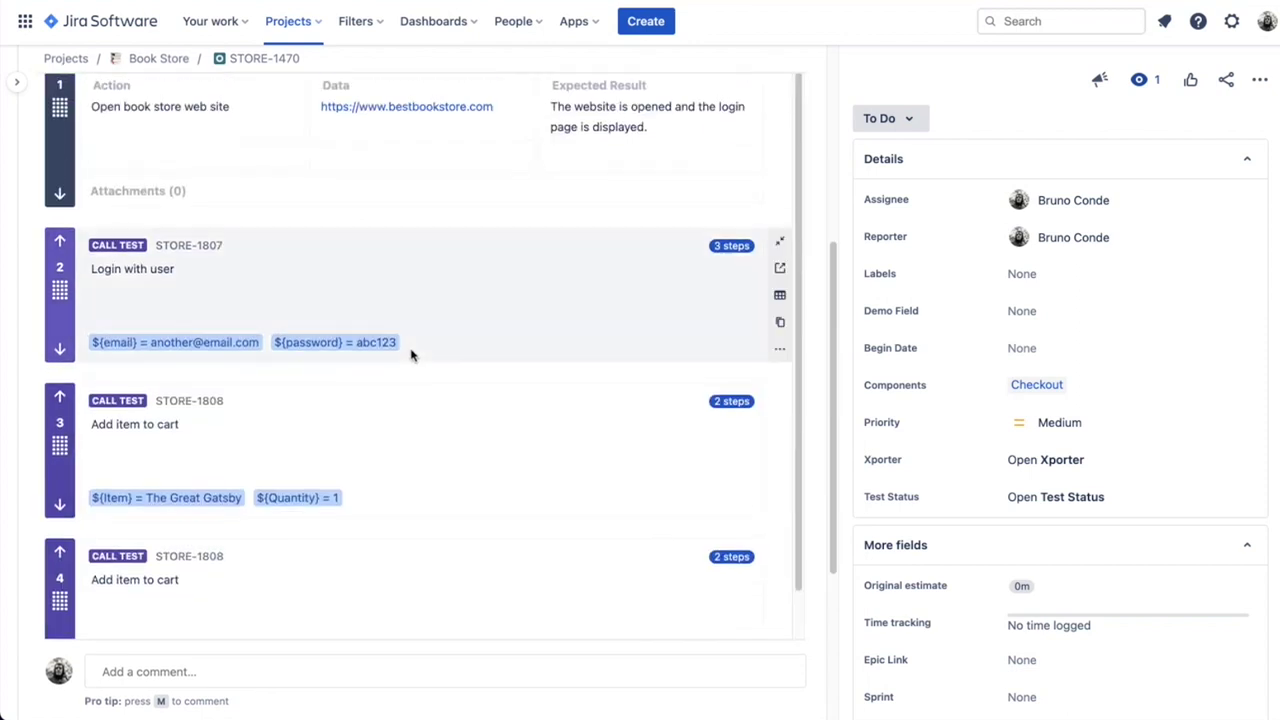
scroll(650, 250, "up", 3)
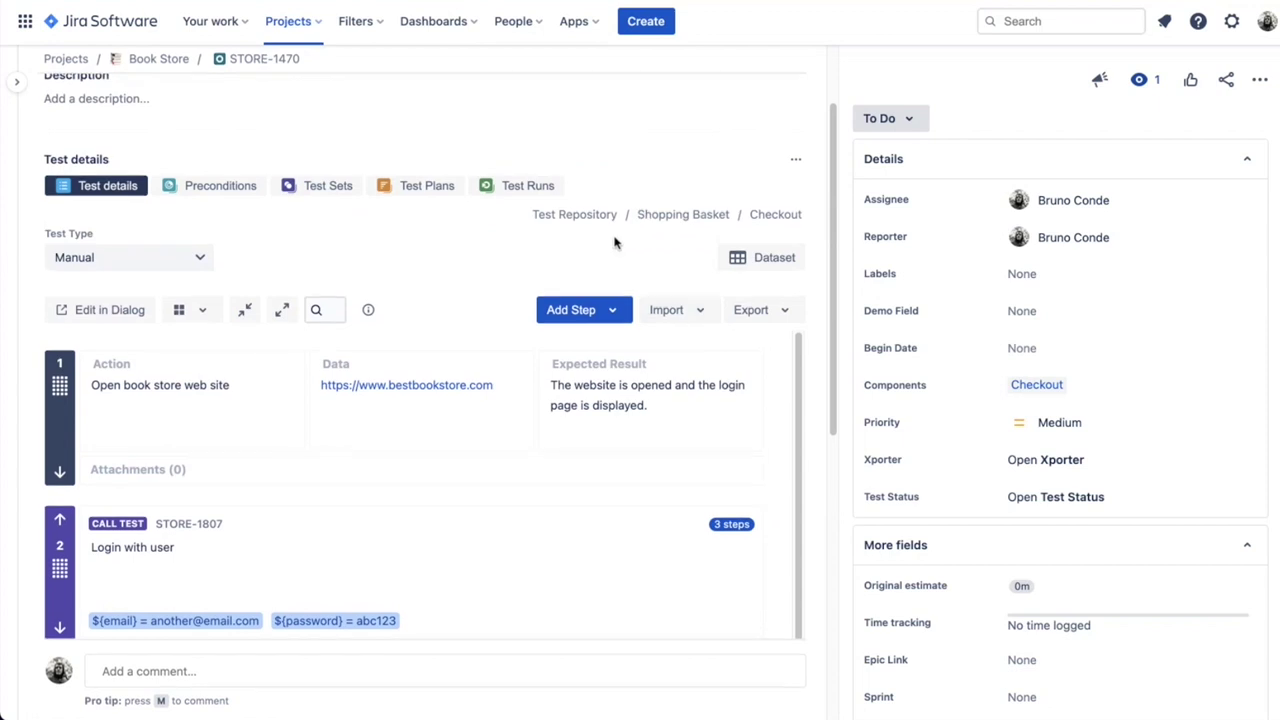
Check which kinds of step can be added to STORE-1470 without adding one
scroll(565, 273, "down", 1)
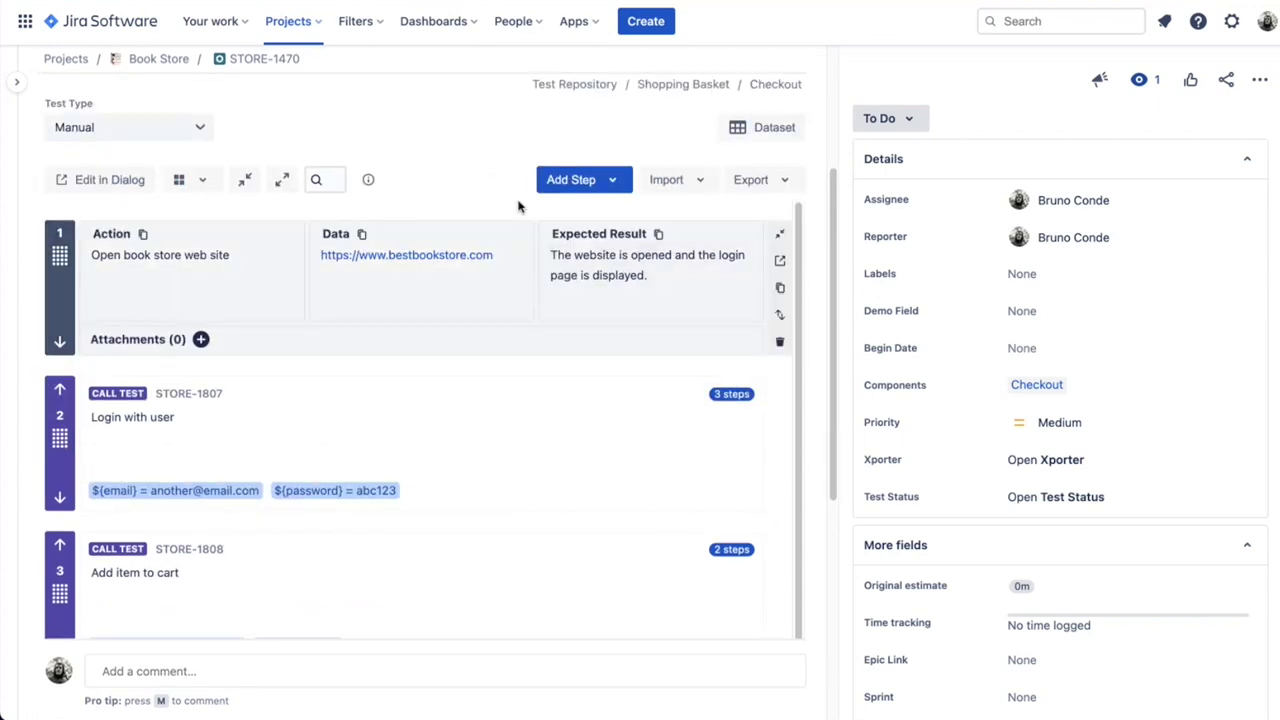
left_click(594, 190)
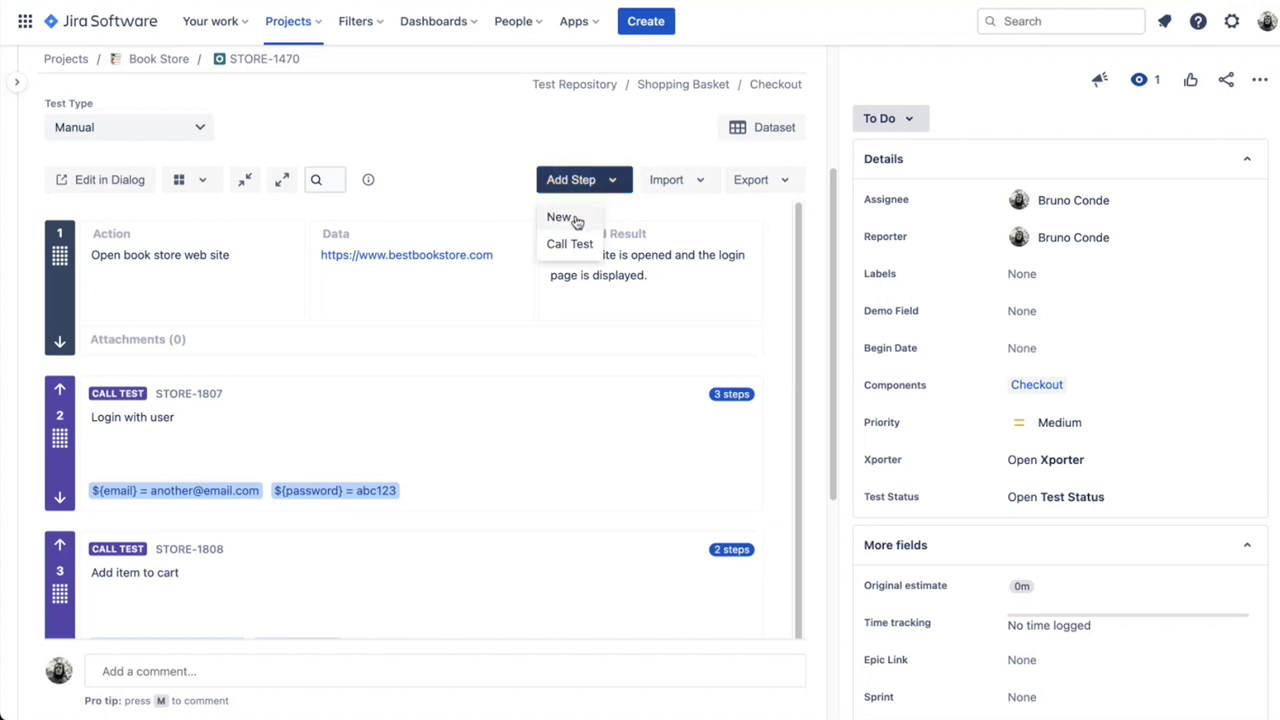
left_click(400, 360)
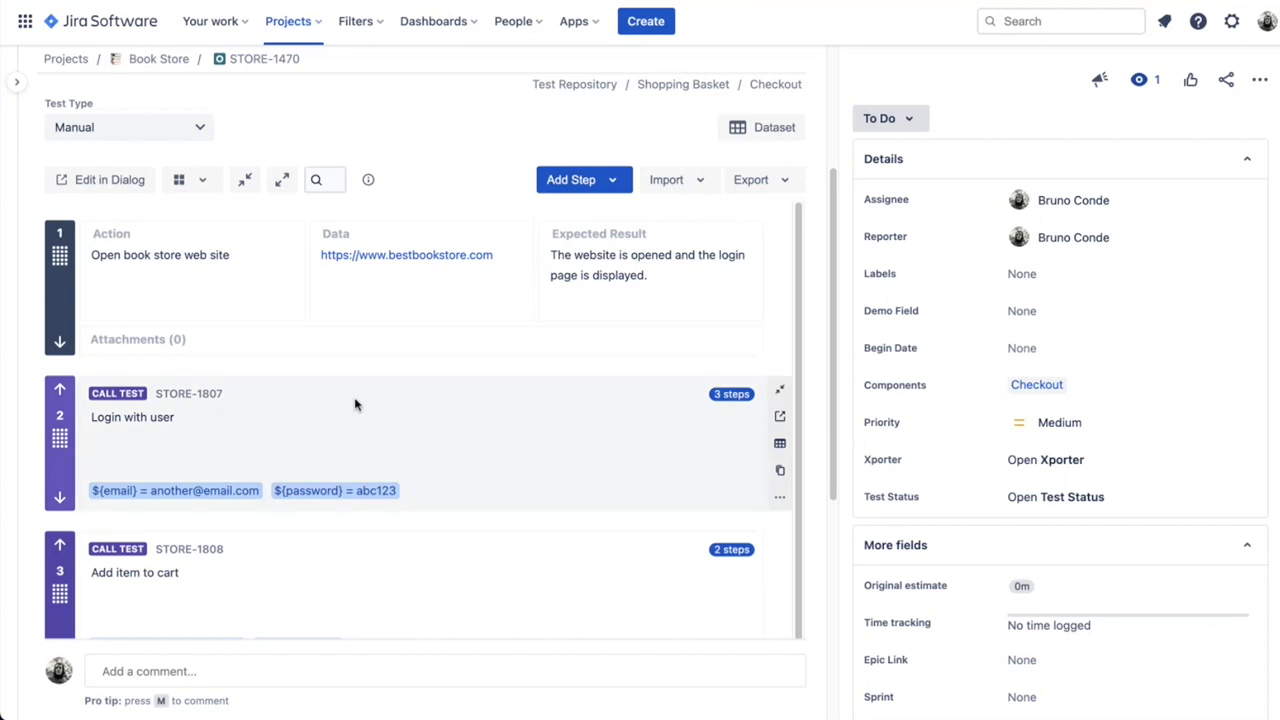
Insert a call to test STORE-1807 between steps 1 and 2 of STORE-1470
mouse_move(405, 366)
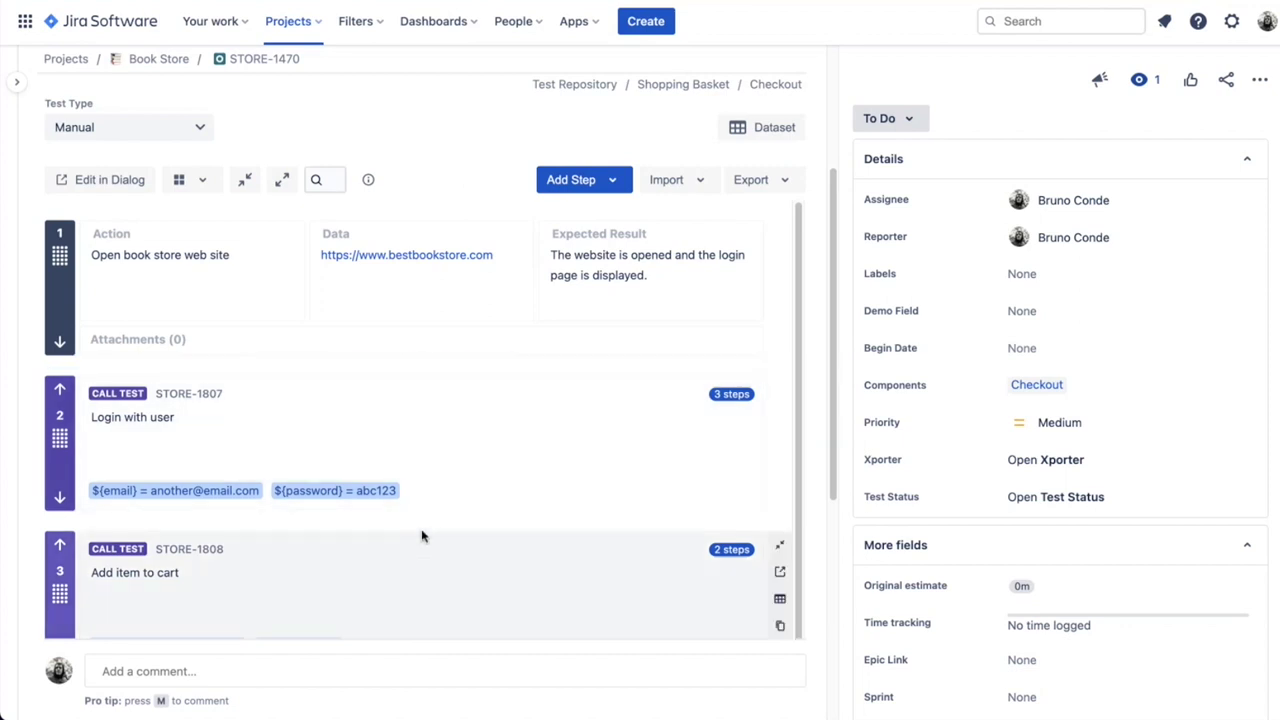
mouse_move(427, 532)
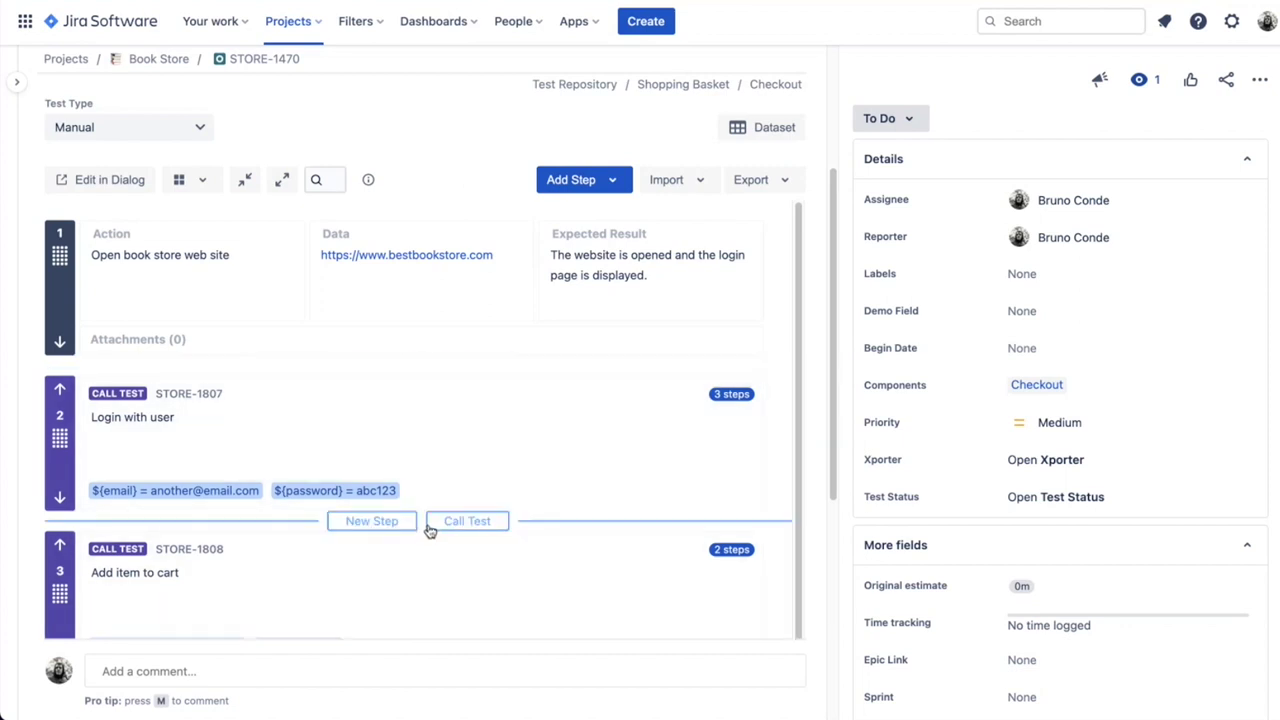
mouse_move(452, 374)
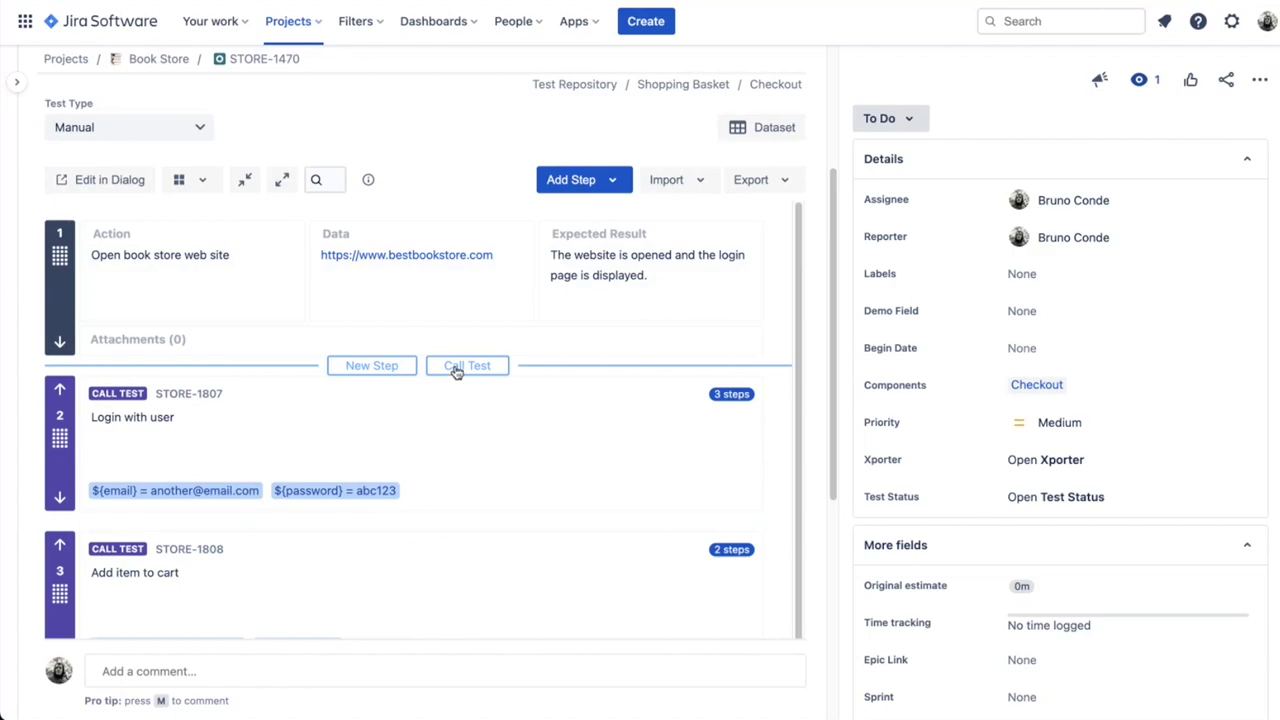
left_click(457, 367)
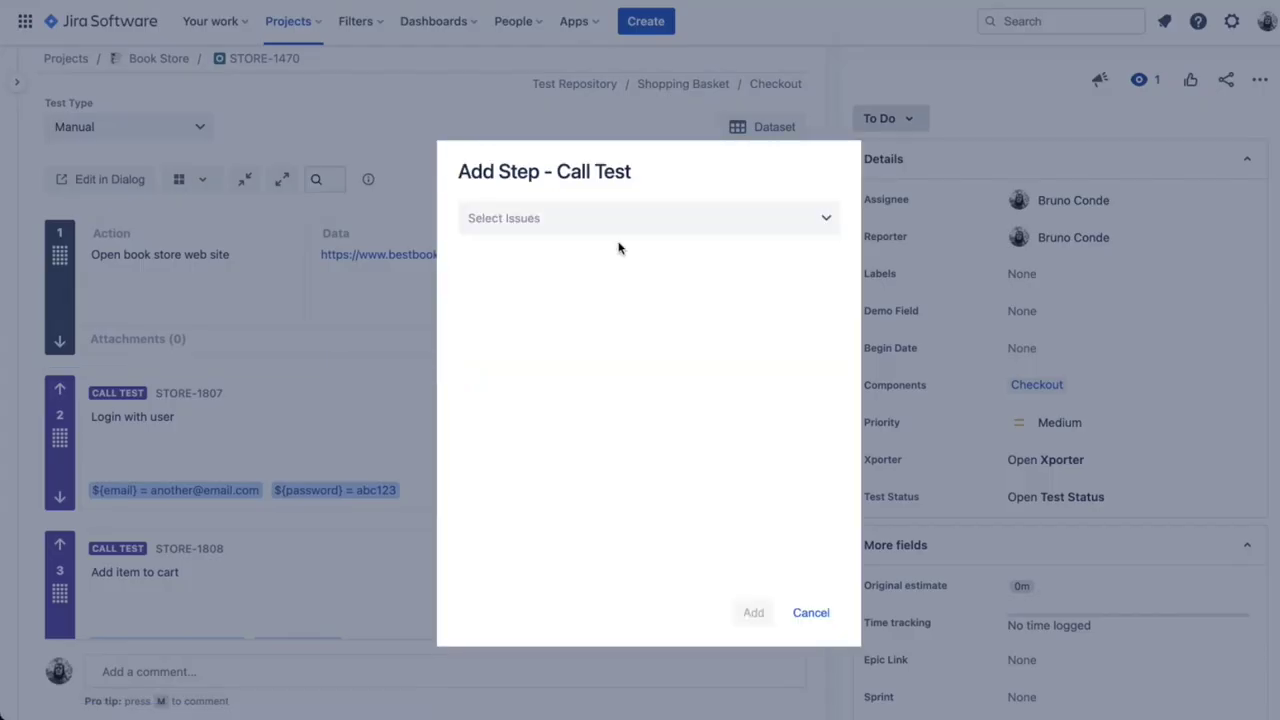
left_click(621, 218)
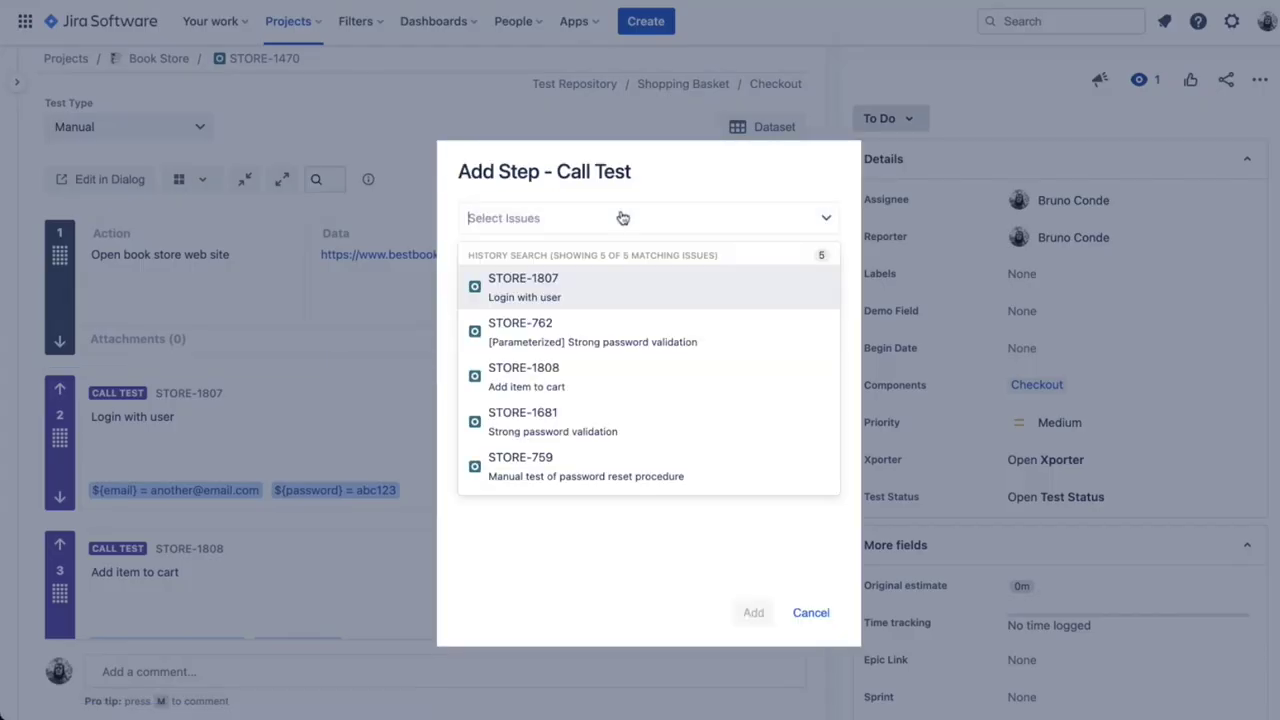
left_click(610, 302)
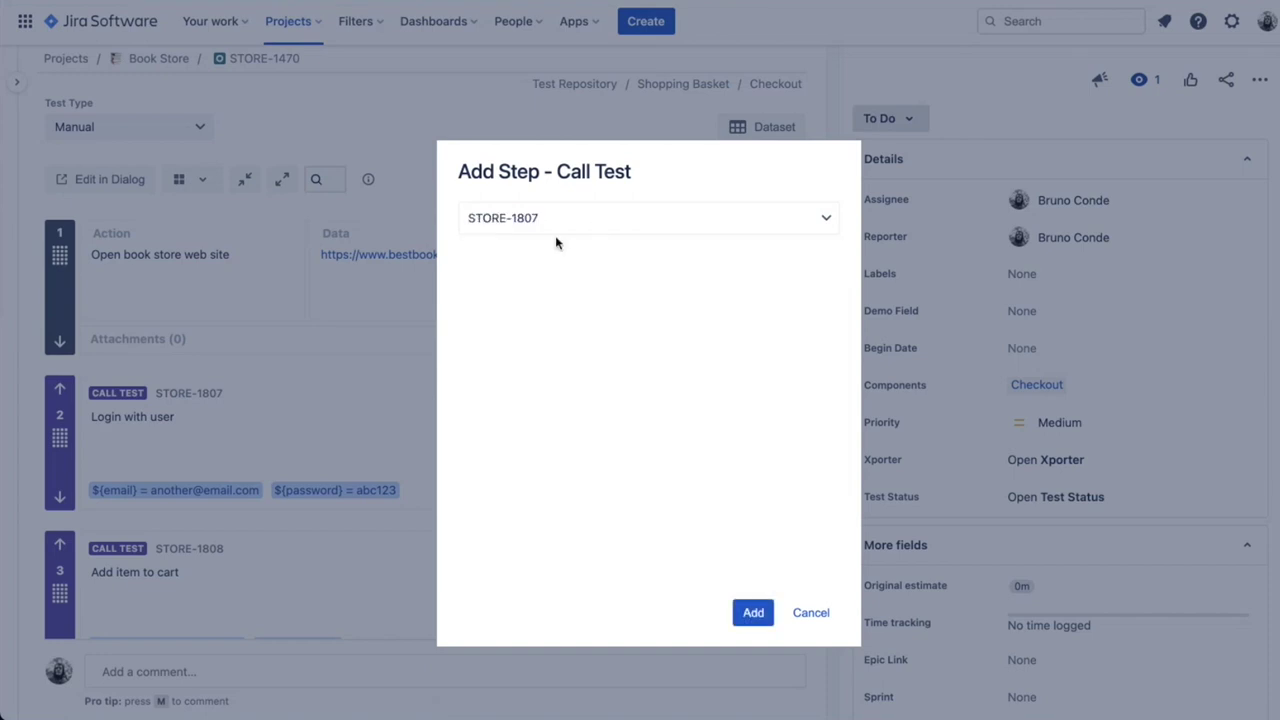
left_click(753, 612)
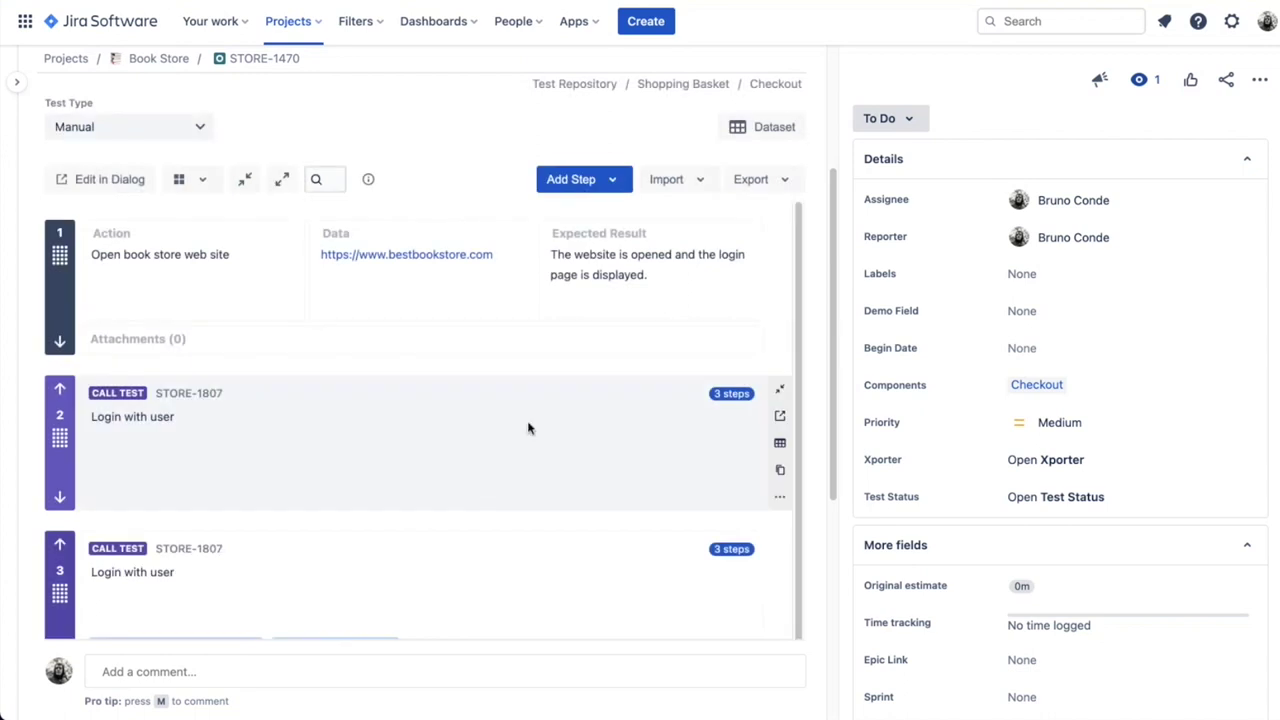
Delete the newly inserted STORE-1807 call without parameter values at step 2, and confirm the deletion
left_click(780, 496)
left_click(754, 545)
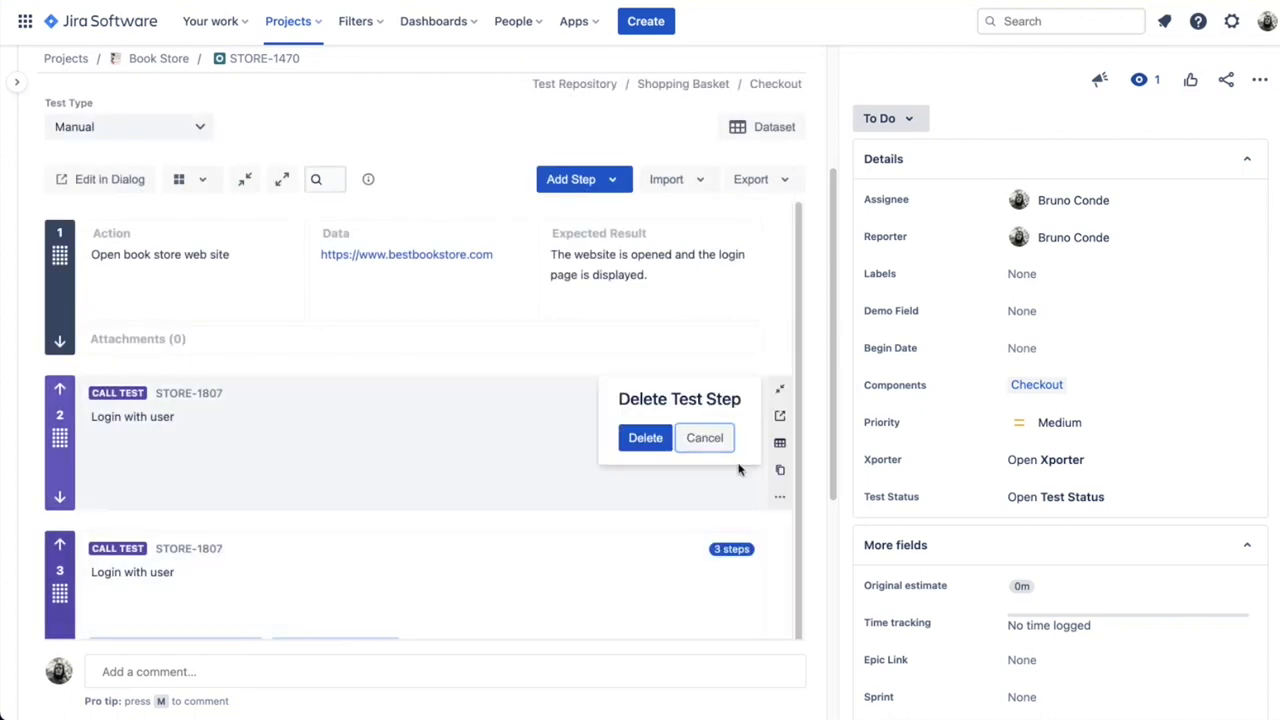
left_click(658, 446)
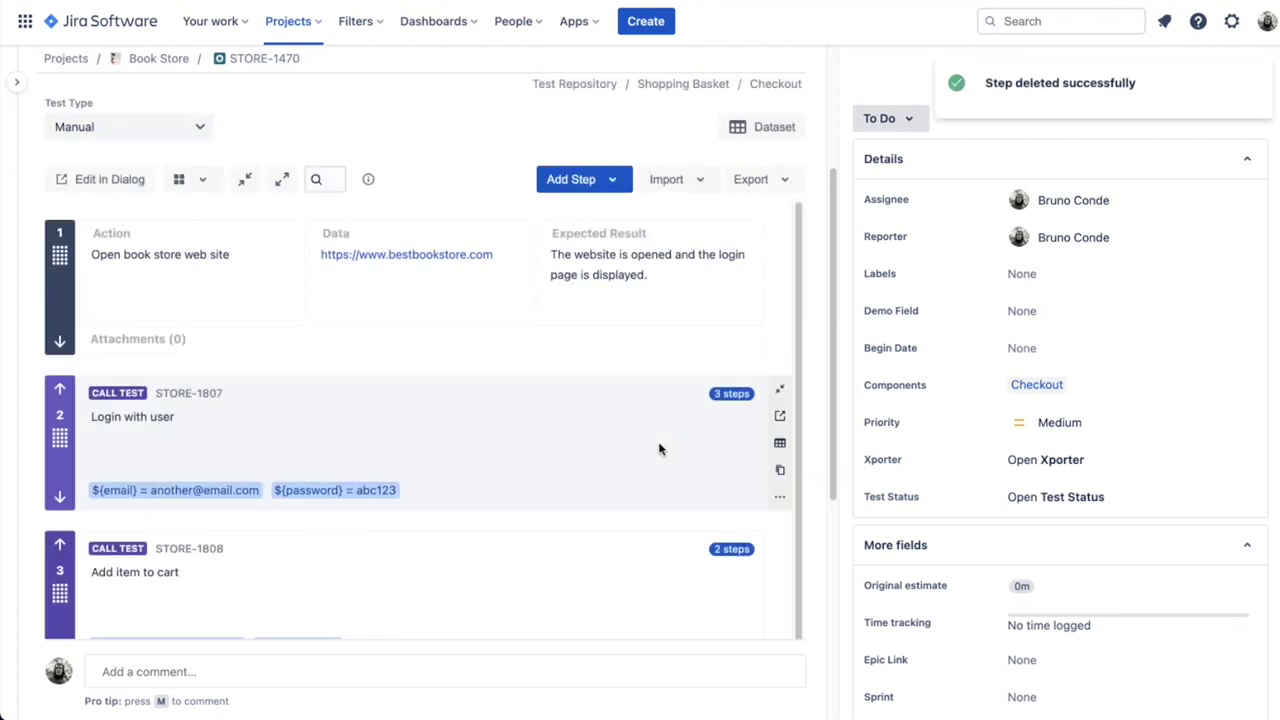
scroll(437, 351, "up", 1)
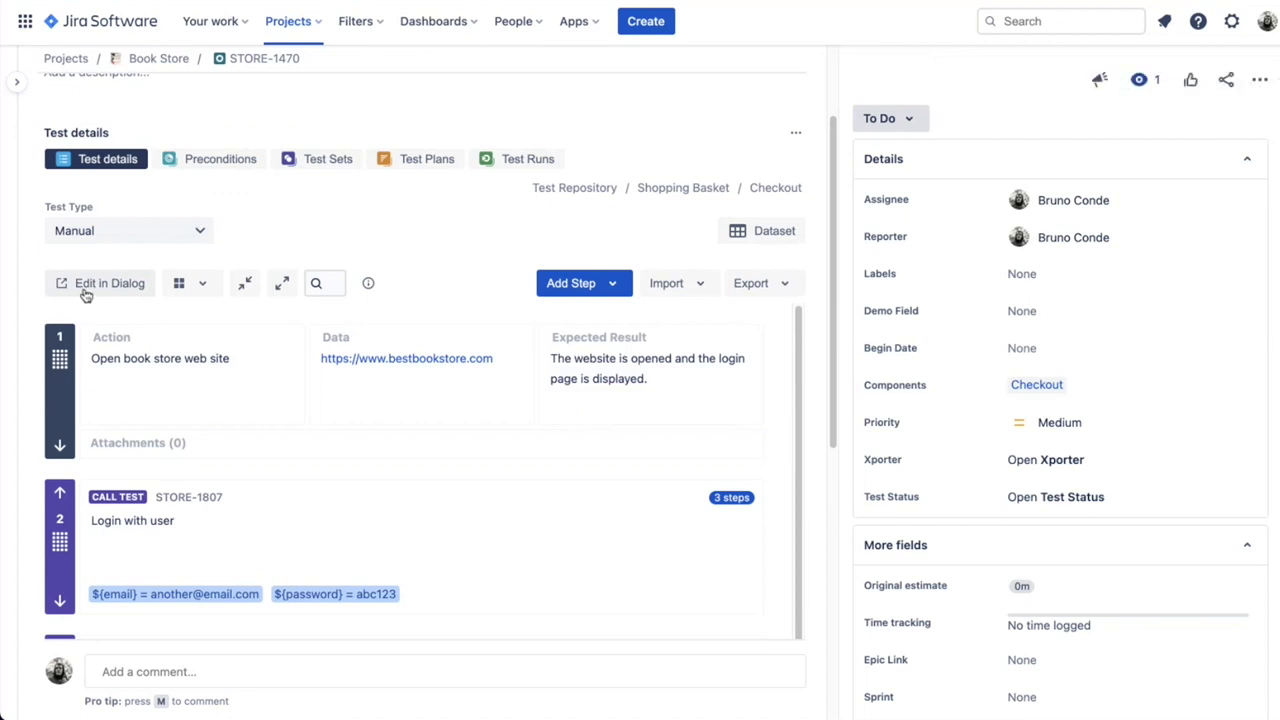
mouse_move(178, 317)
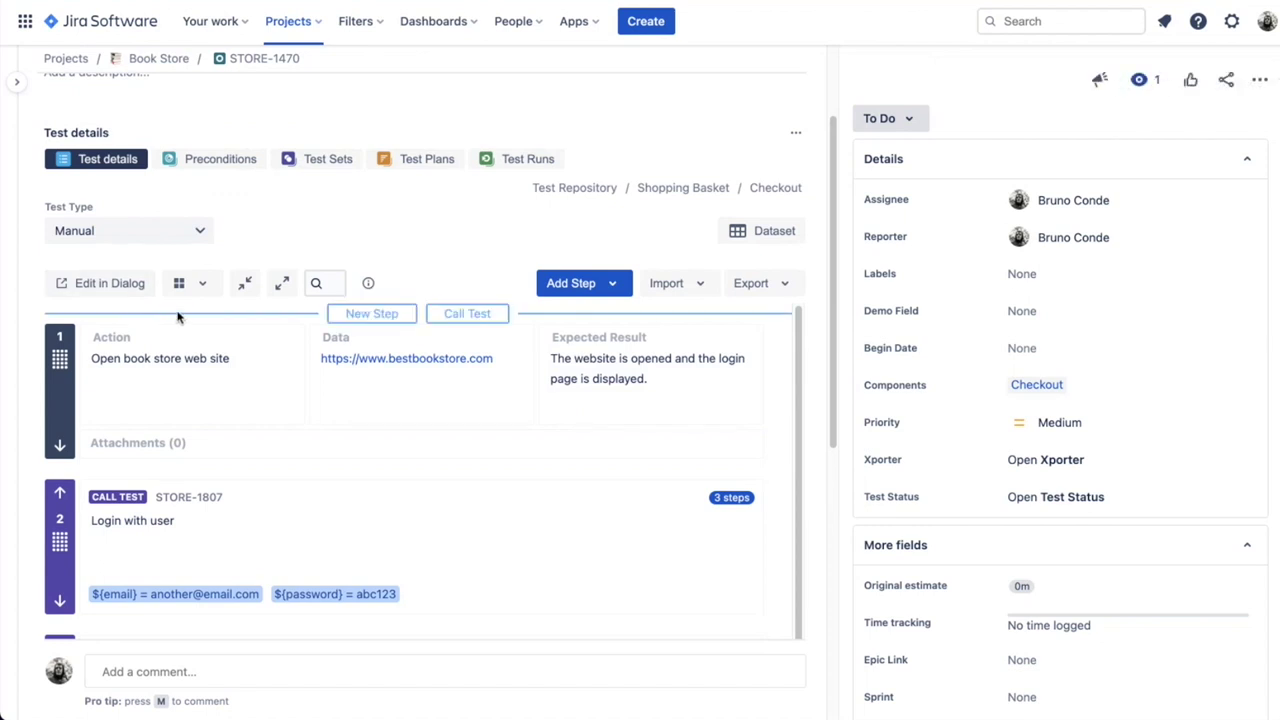
scroll(371, 366, "down", 1)
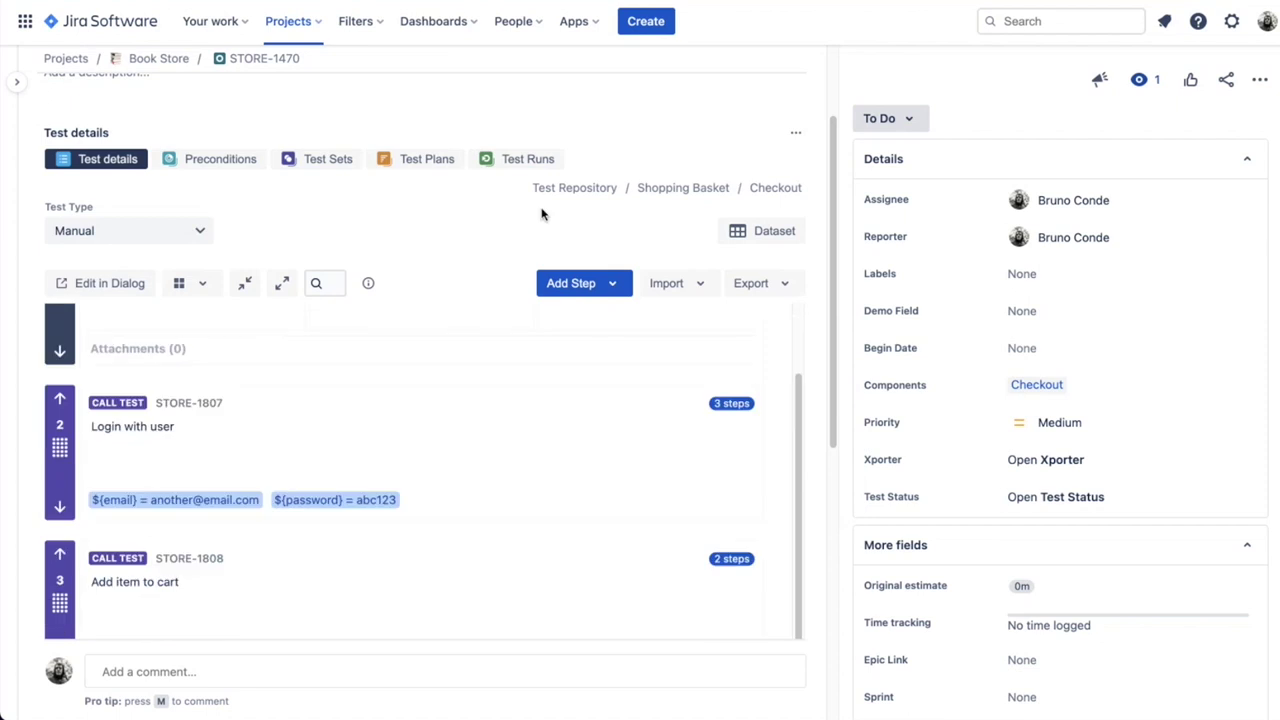
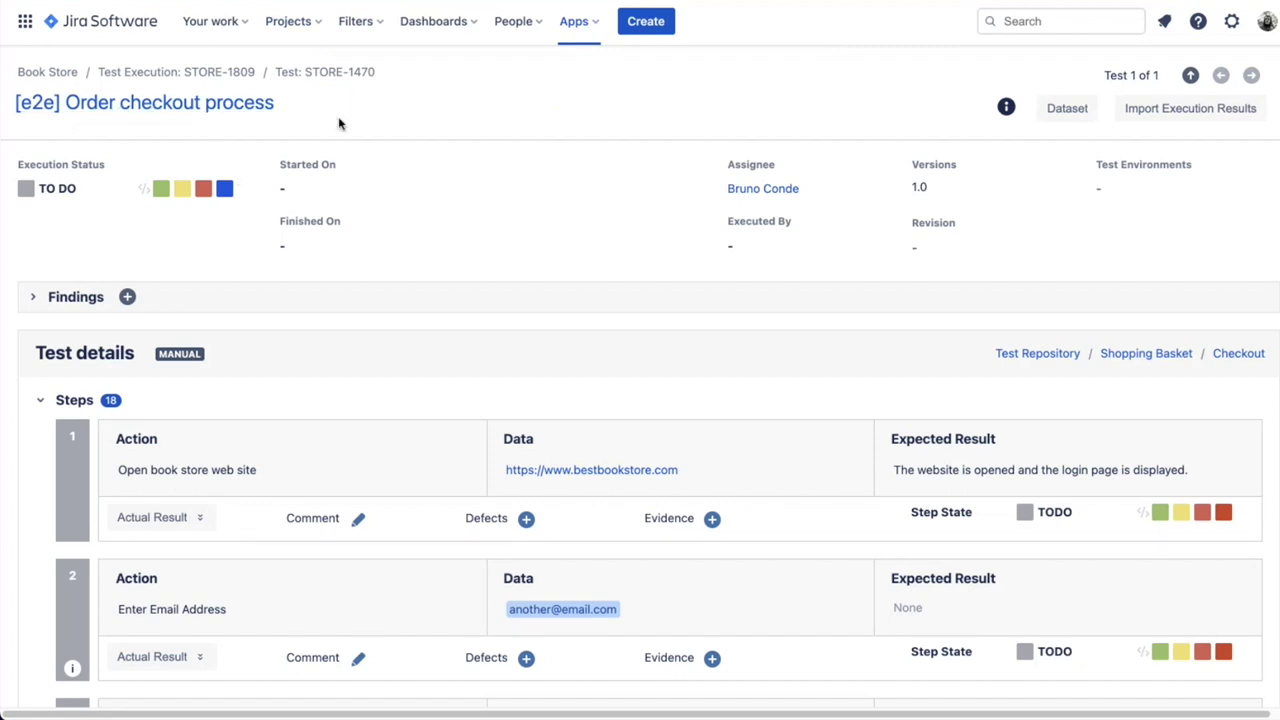
In the STORE-1470 run of test execution STORE-1809, examine how the called tests' steps and parameter values are unfolded
scroll(516, 195, "down", 1)
scroll(516, 195, "down", 3)
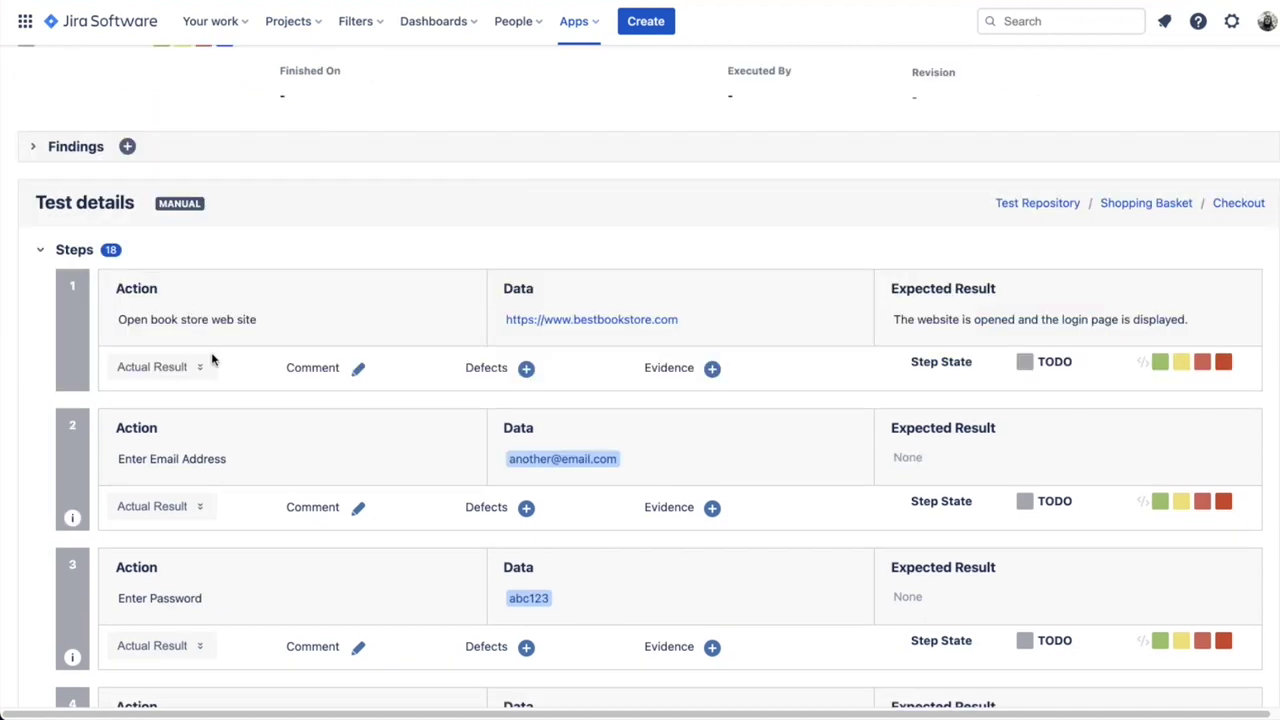
scroll(309, 294, "down", 2)
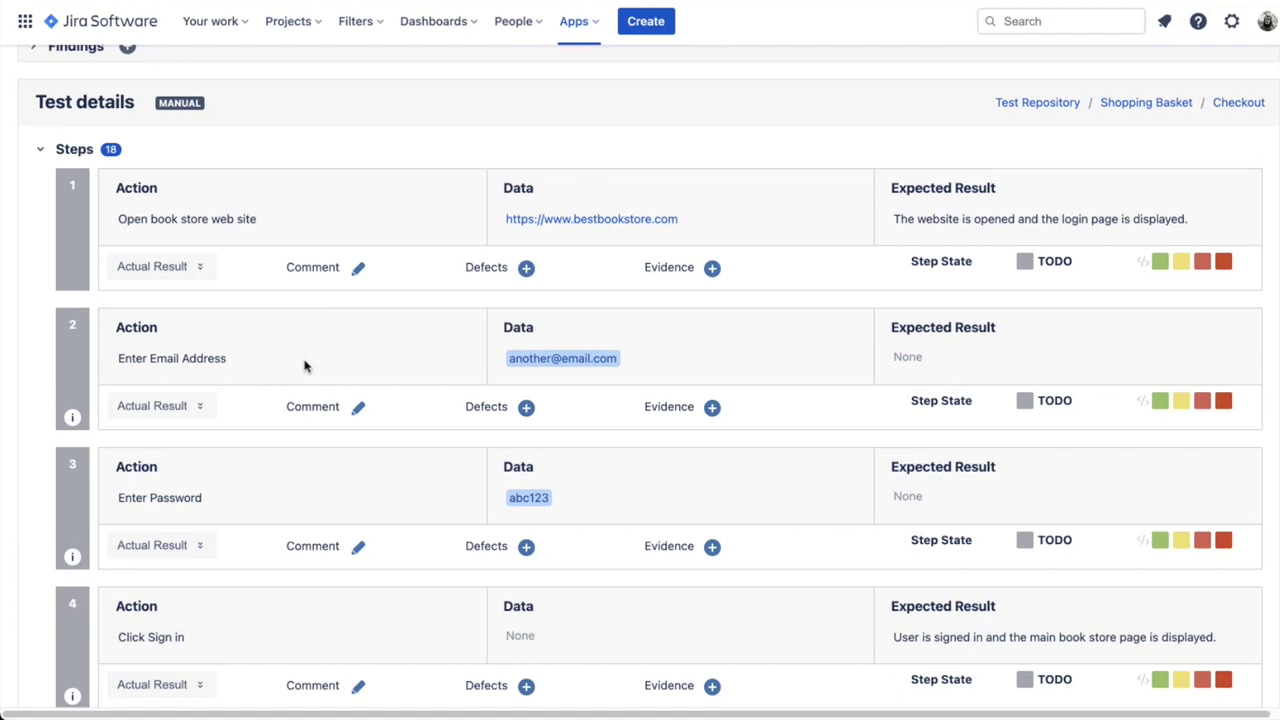
In the STORE-1470 run, check which called test each unfolded step comes from and the parameter values it uses
mouse_move(72, 418)
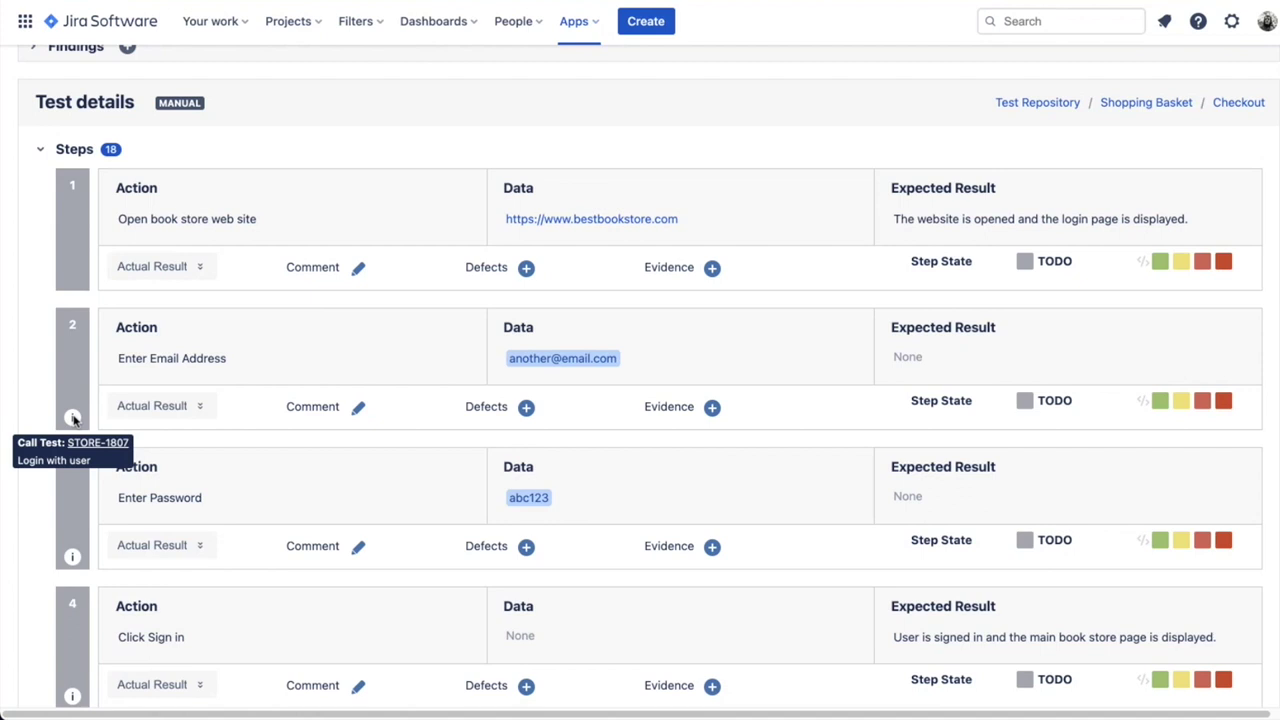
mouse_move(70, 558)
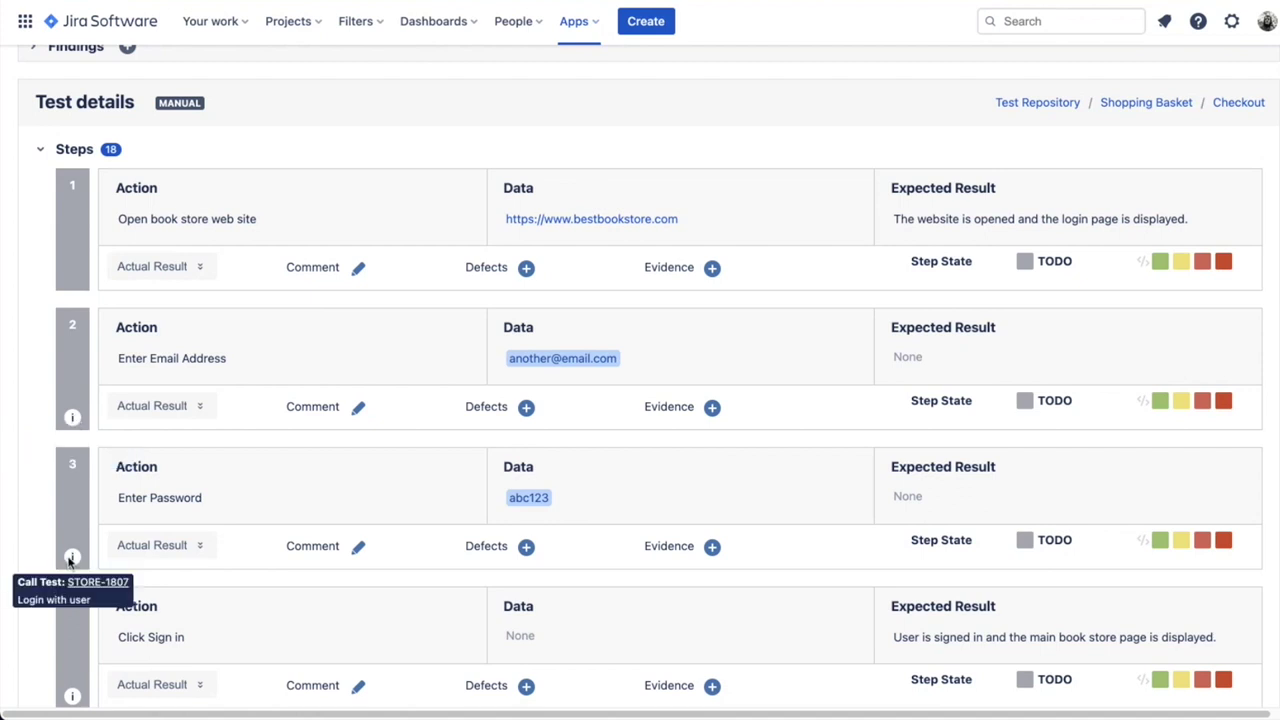
mouse_move(72, 697)
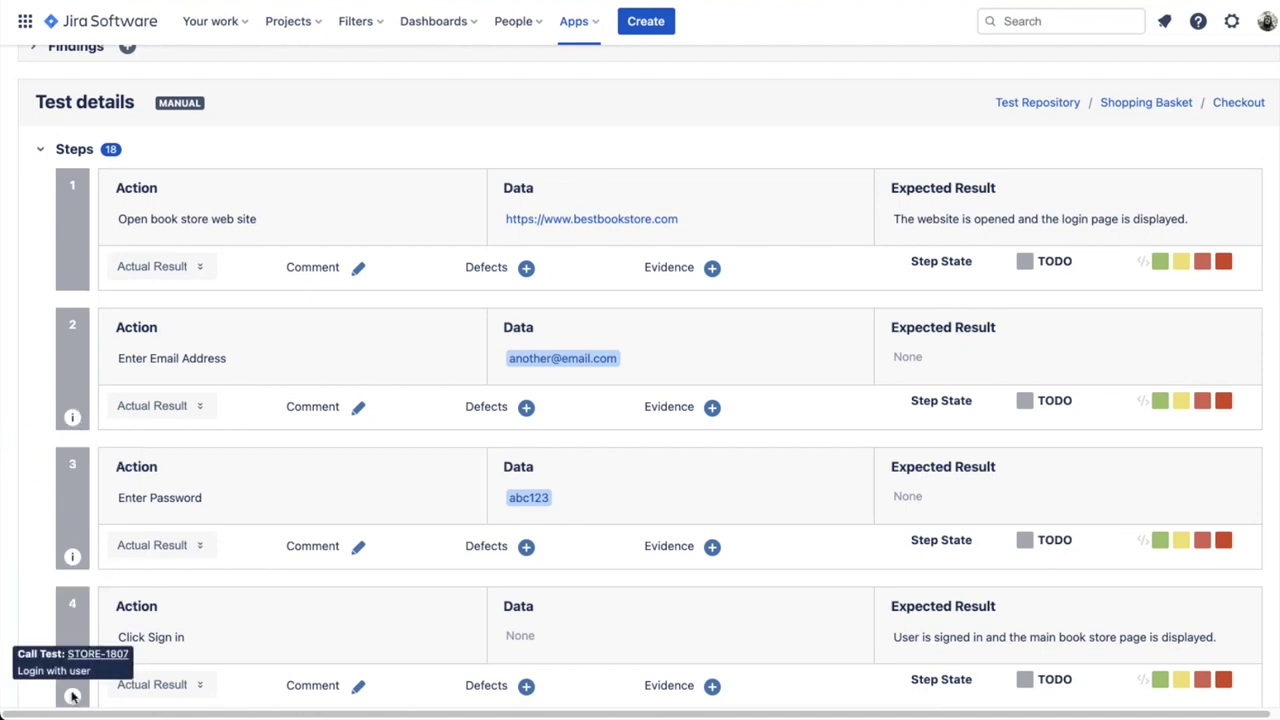
scroll(266, 500, "down", 3)
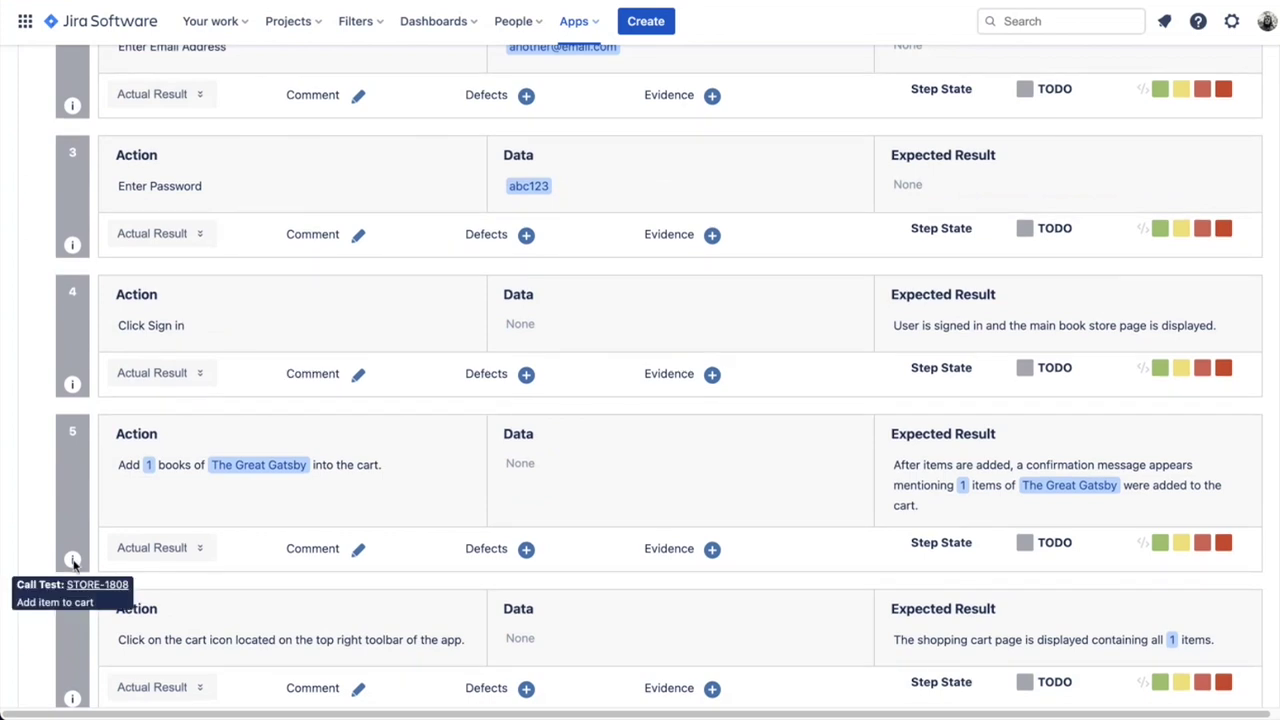
scroll(597, 229, "up", 1)
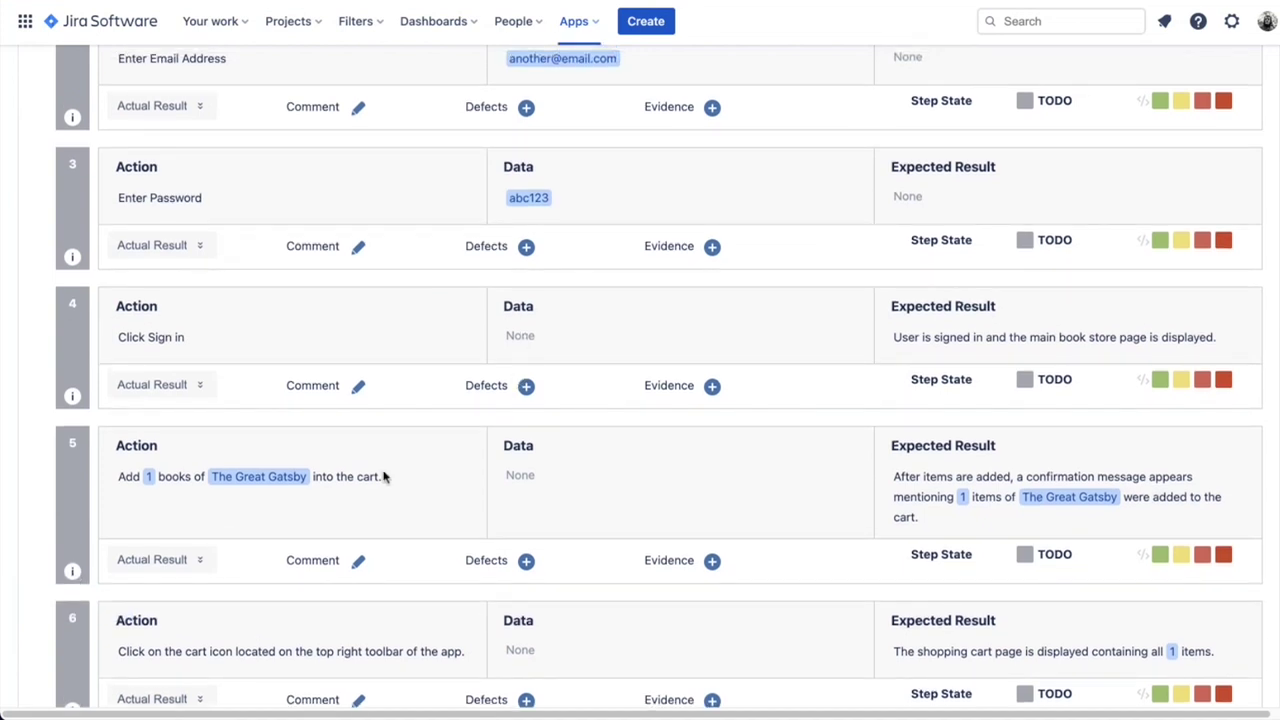
scroll(400, 440, "down", 2)
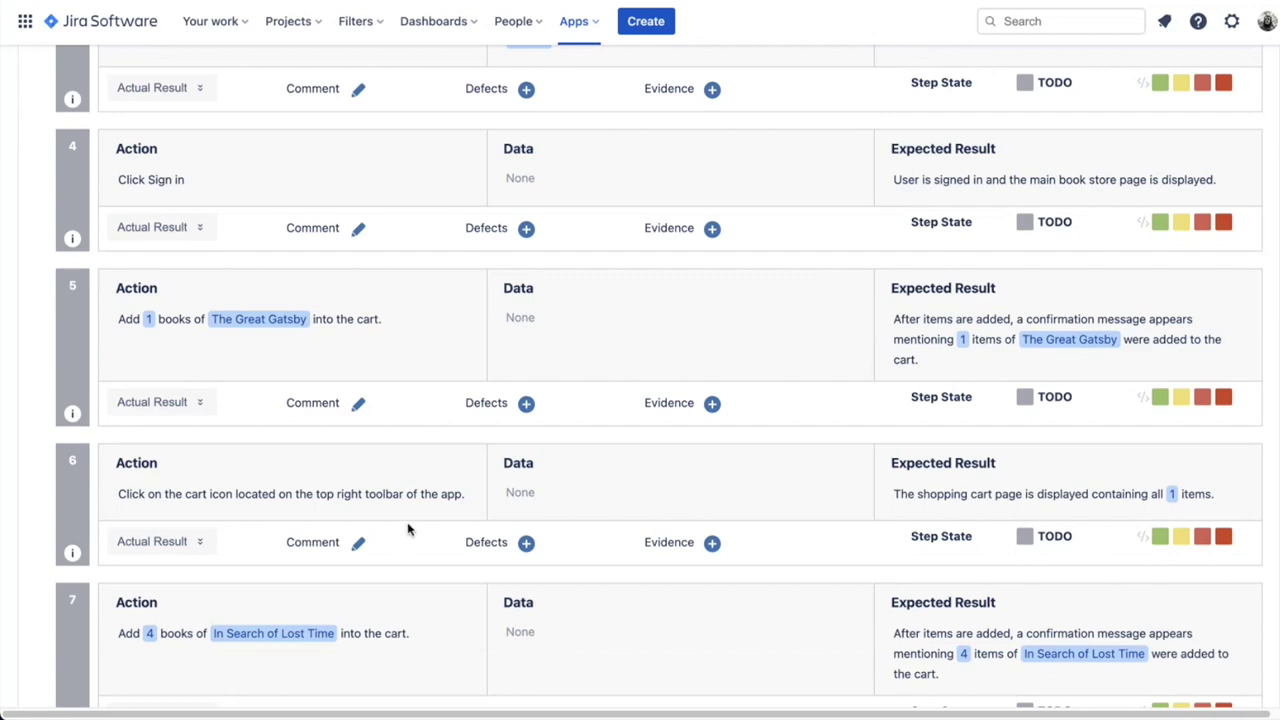
scroll(410, 529, "down", 3)
scroll(423, 388, "up", 10)
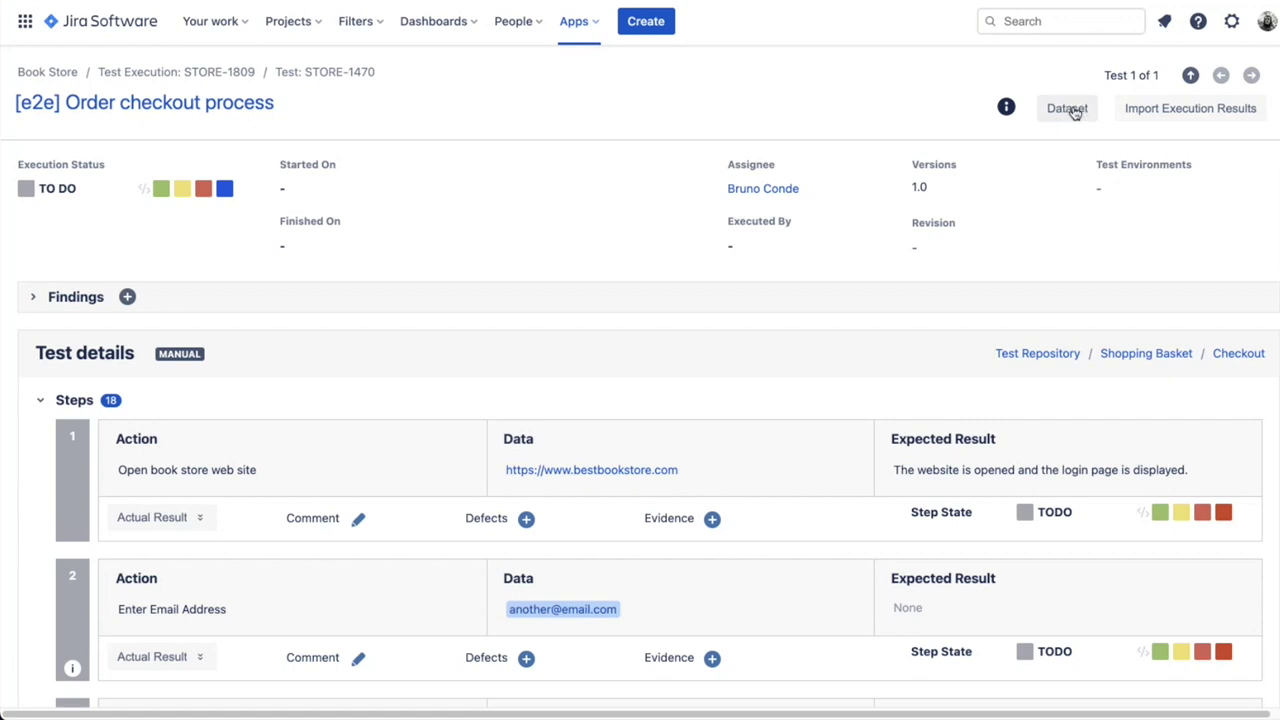
scroll(588, 368, "down", 5)
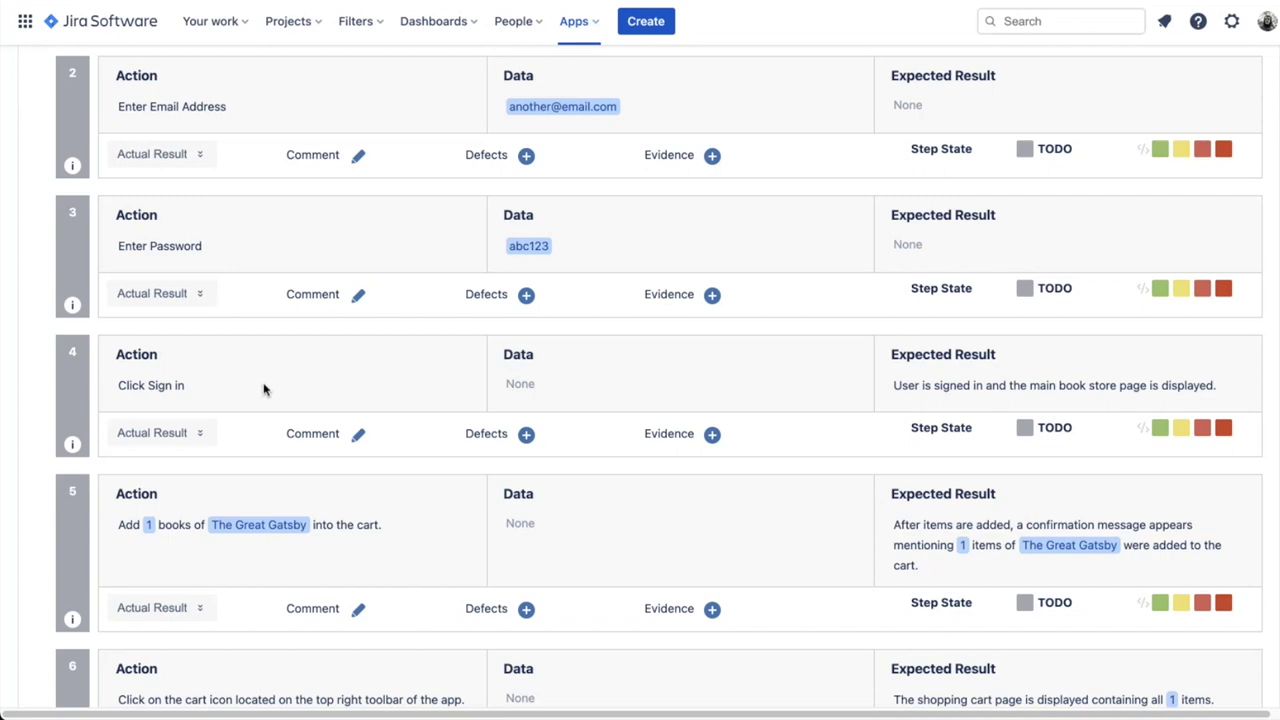
scroll(200, 323, "up", 5)
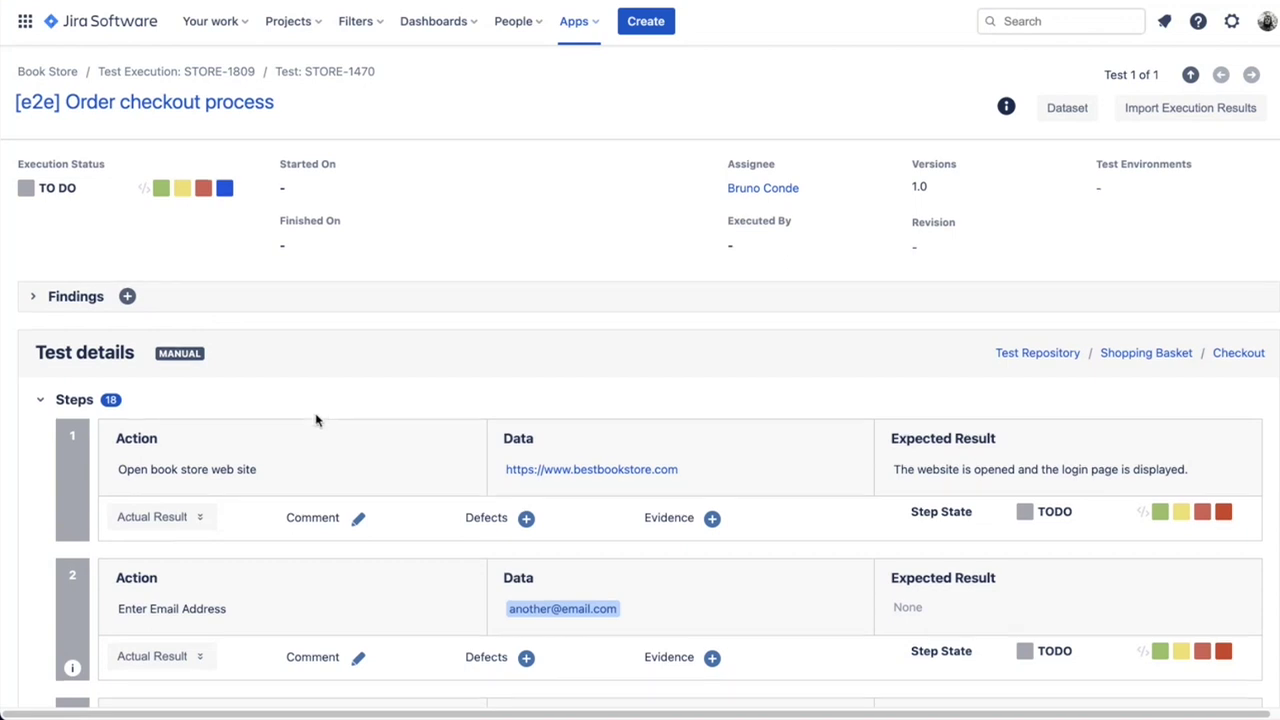
scroll(314, 420, "down", 2)
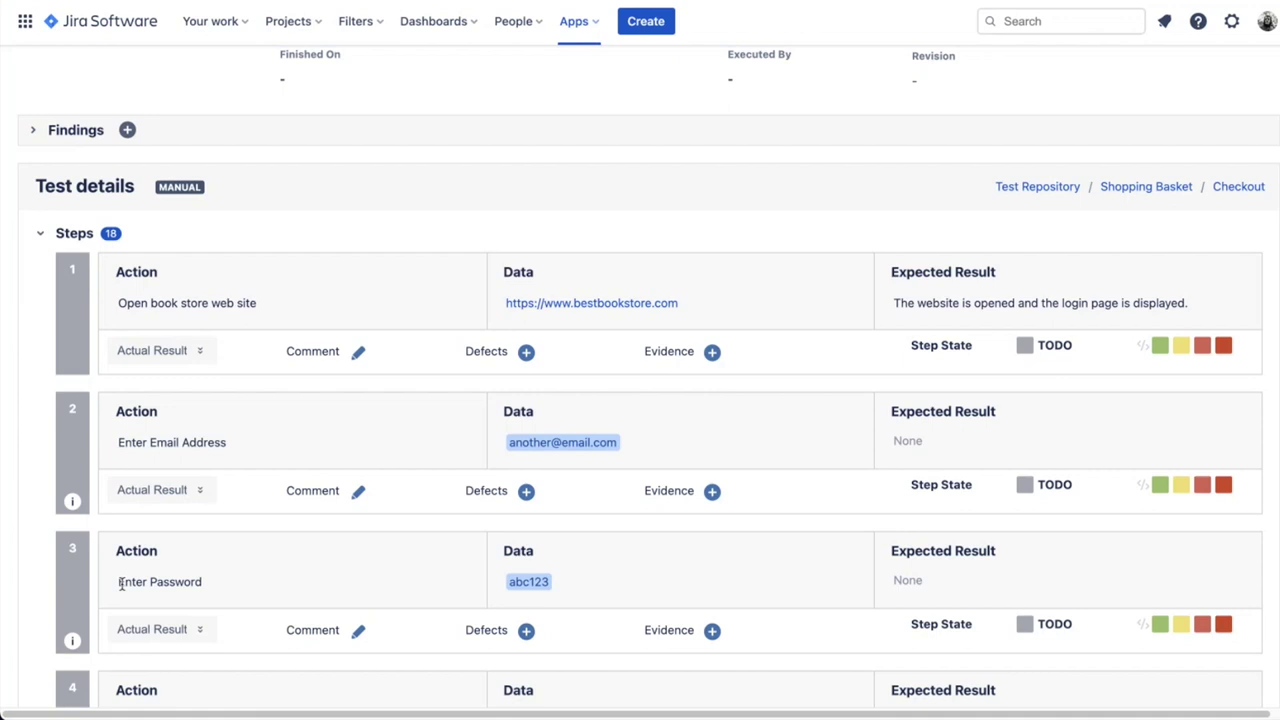
scroll(206, 326, "up", 2)
scroll(335, 380, "down", 4)
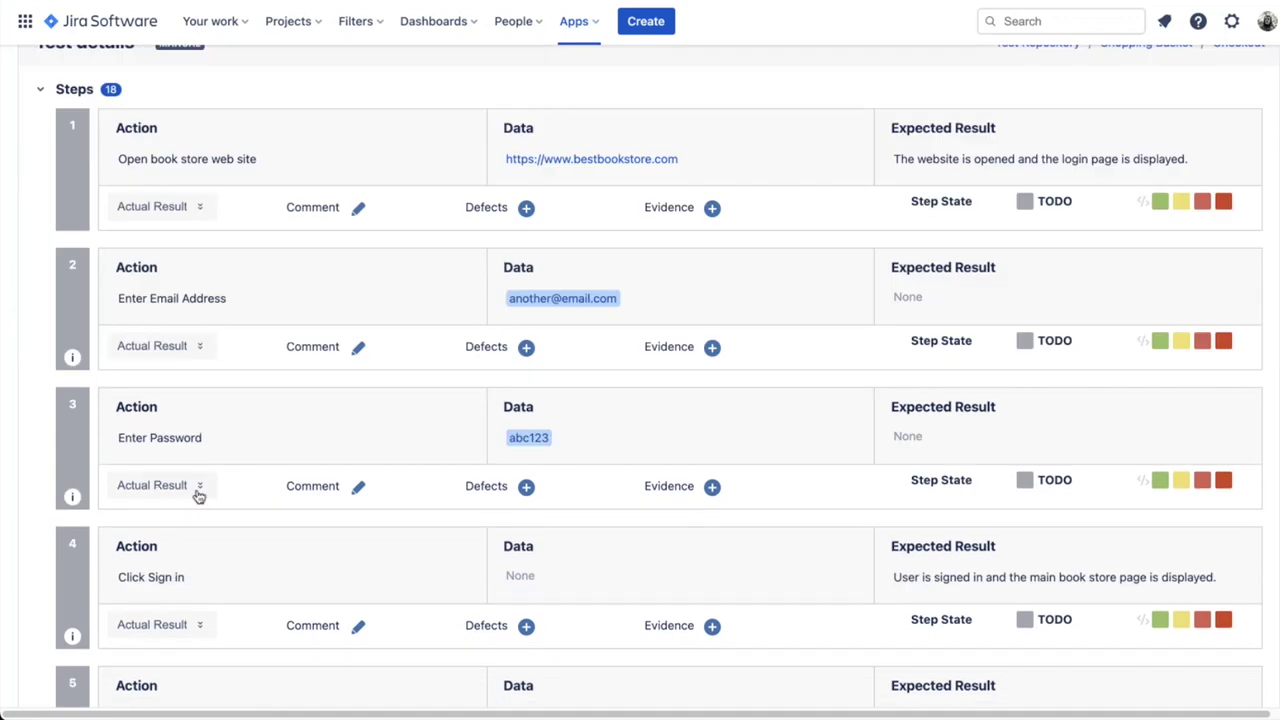
scroll(300, 526, "up", 3)
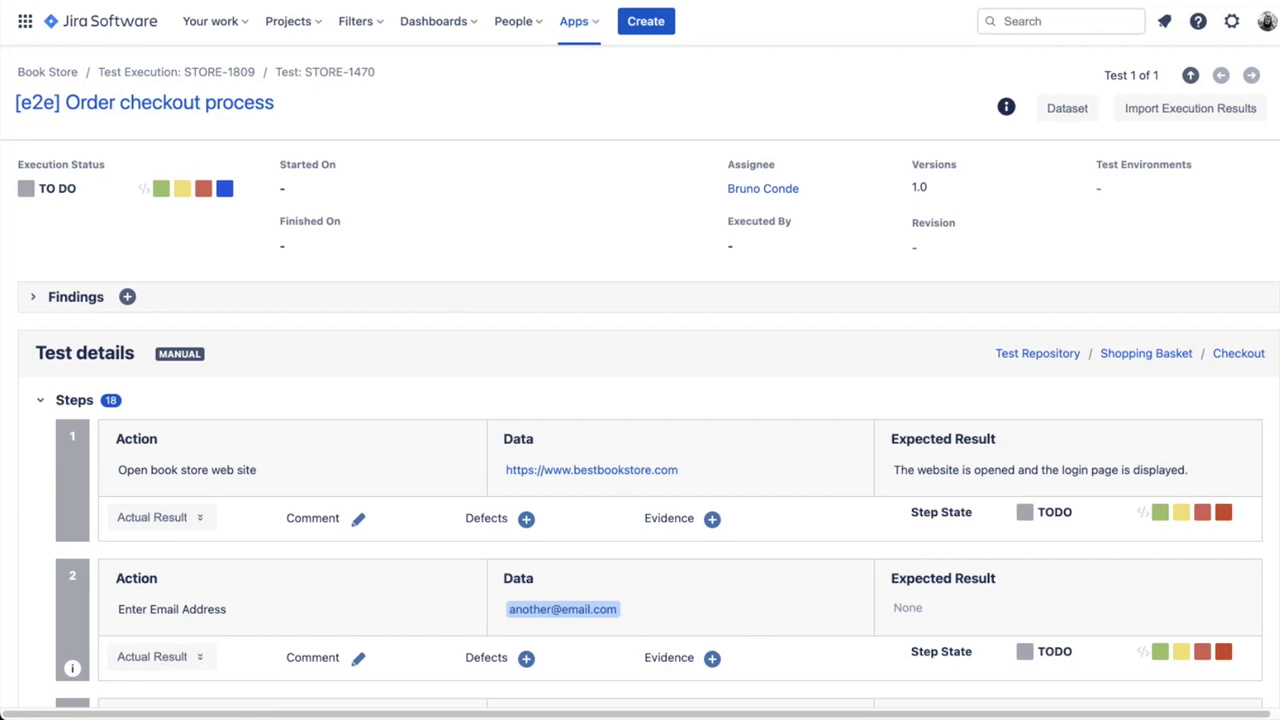
Switch to story STORE-1818 and check the available issue link types without linking an issue
key("ctrl+Tab")
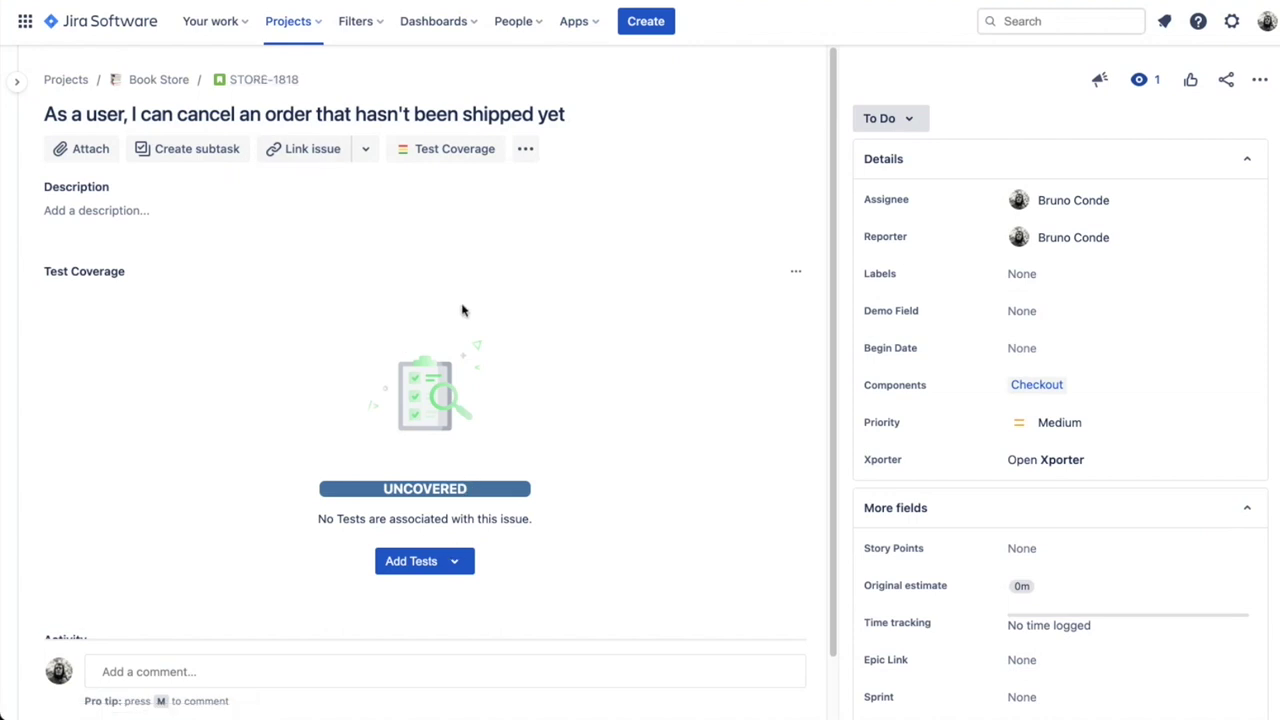
left_click(320, 155)
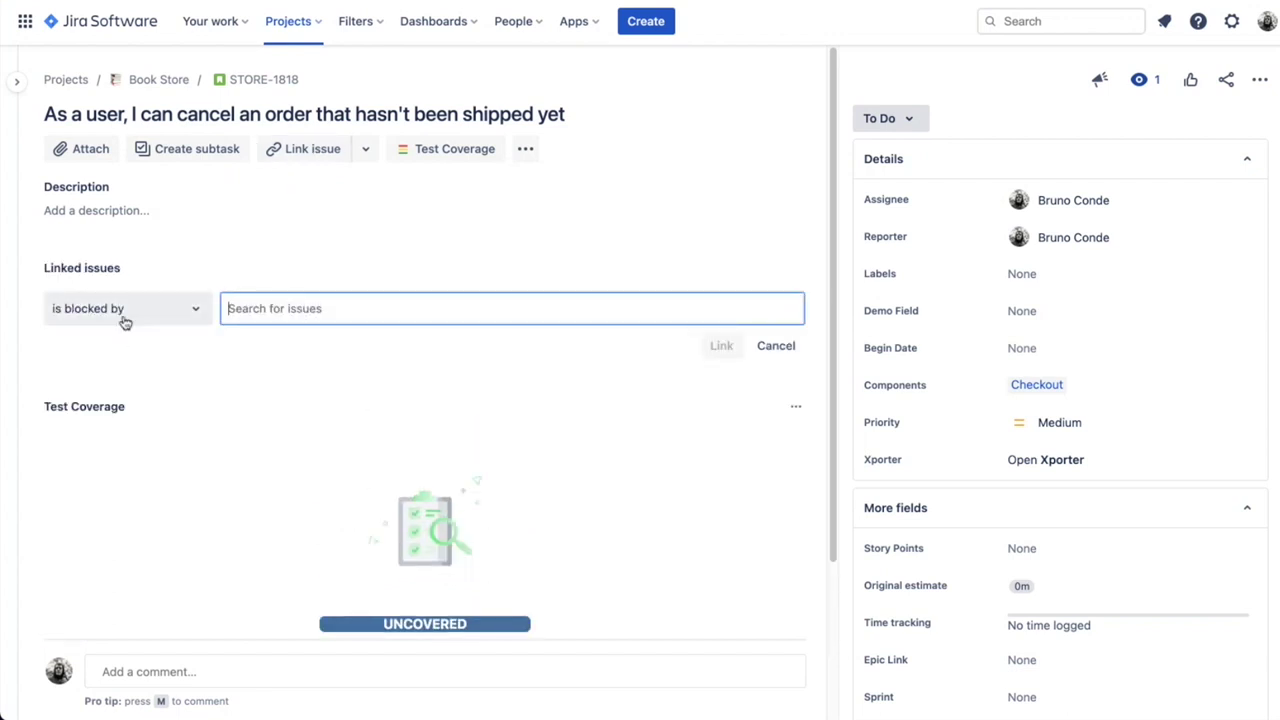
left_click(168, 316)
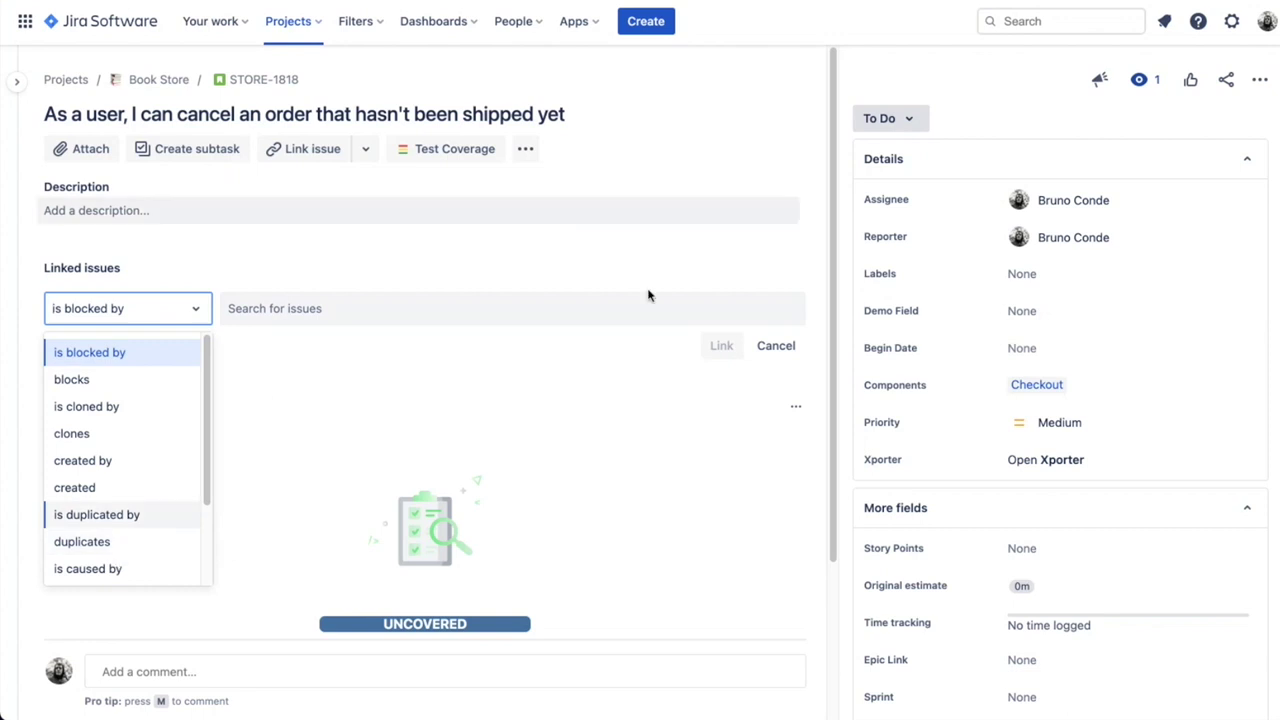
left_click(774, 346)
Start adding existing tests to the coverage of STORE-1818 and list the issues offered for direct selection
left_click(430, 565)
scroll(512, 466, "down", 1)
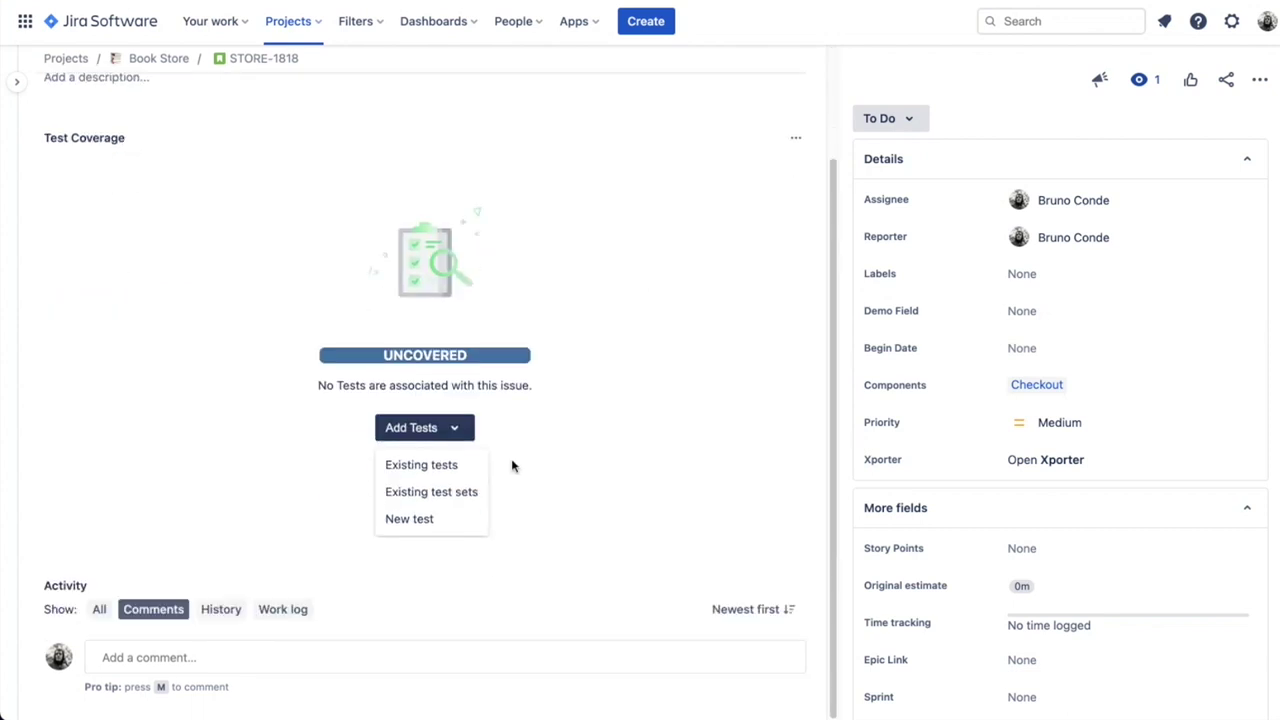
left_click(440, 467)
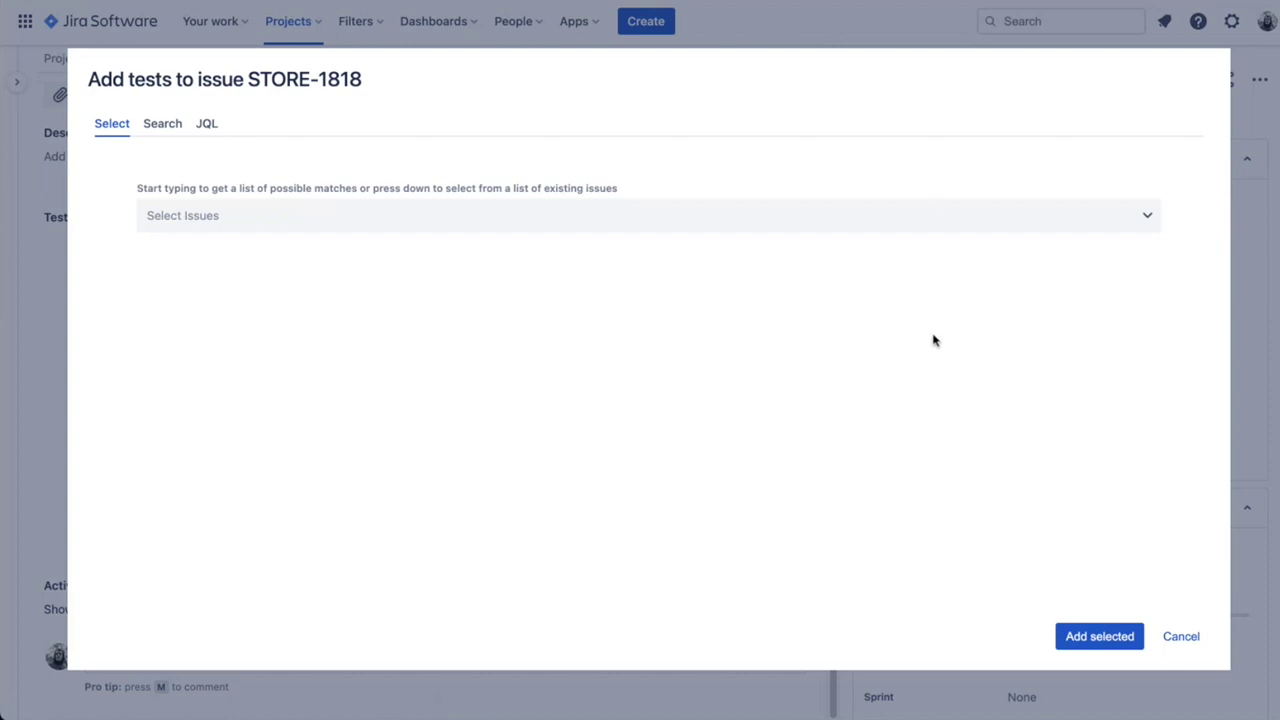
left_click(794, 228)
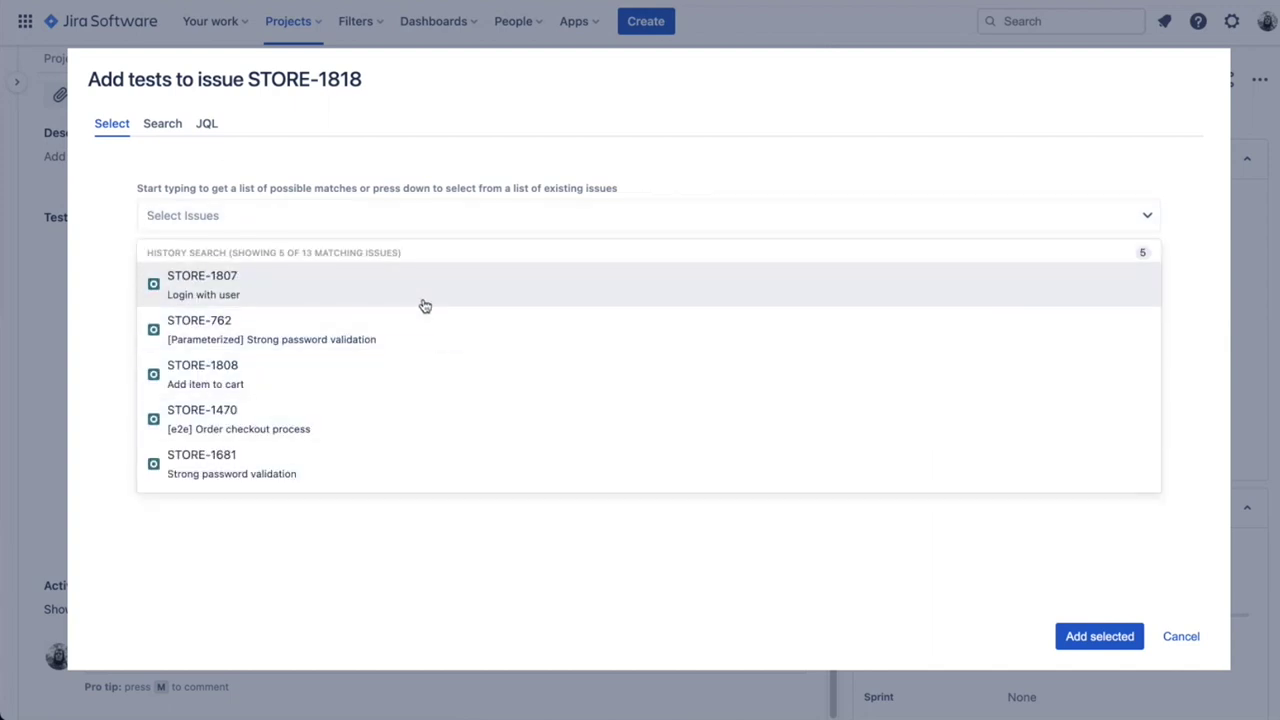
Review the search filters and the JQL option for finding tests to add to STORE-1818
left_click(160, 134)
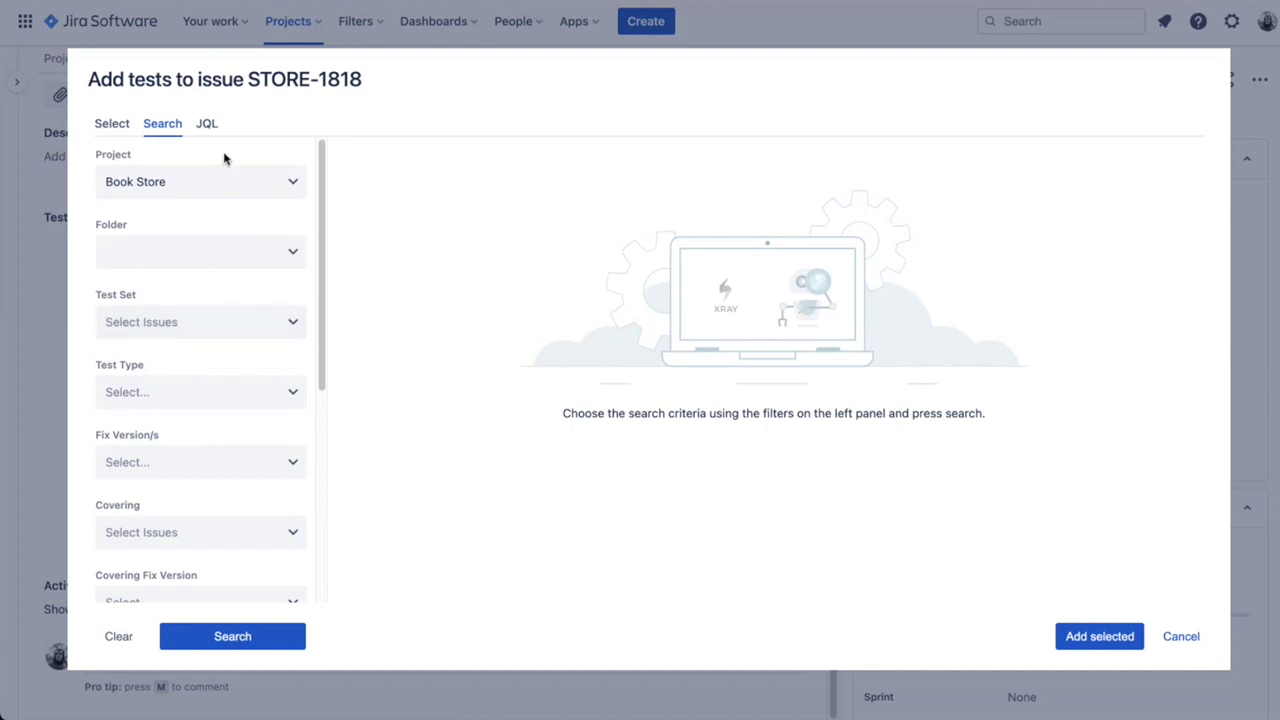
scroll(208, 333, "down", 4)
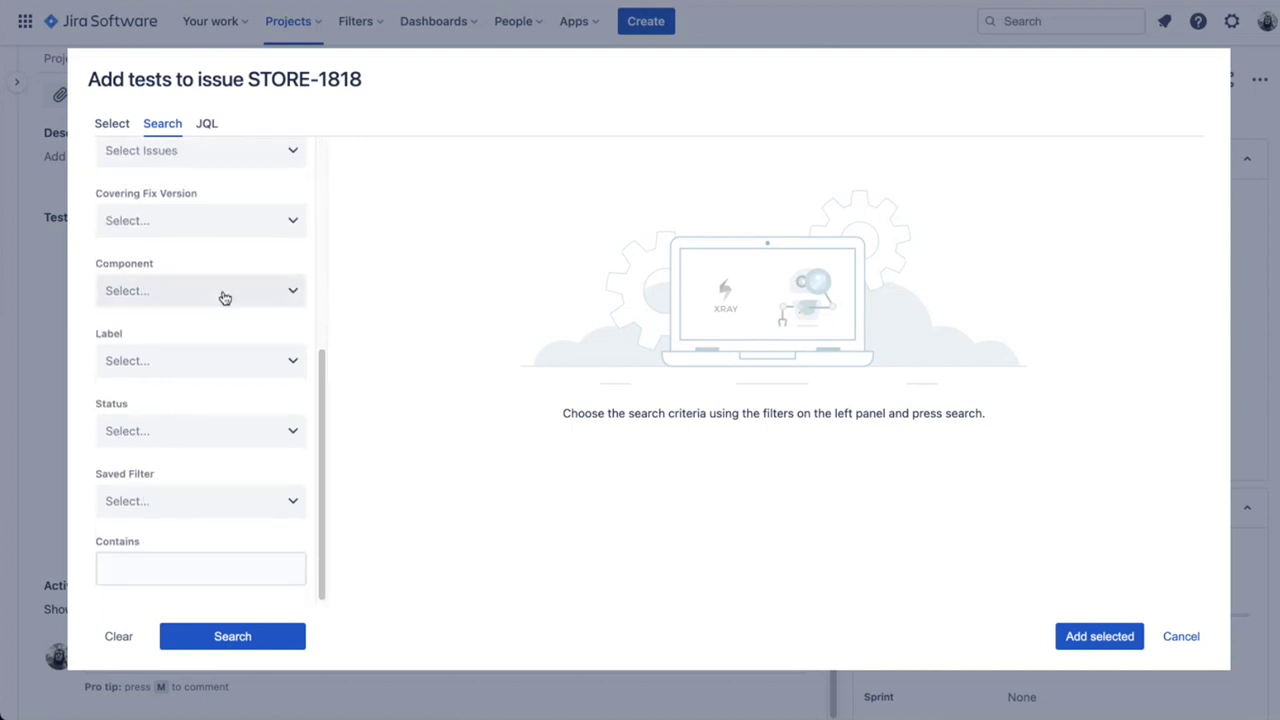
scroll(220, 280, "up", 1)
left_click(205, 124)
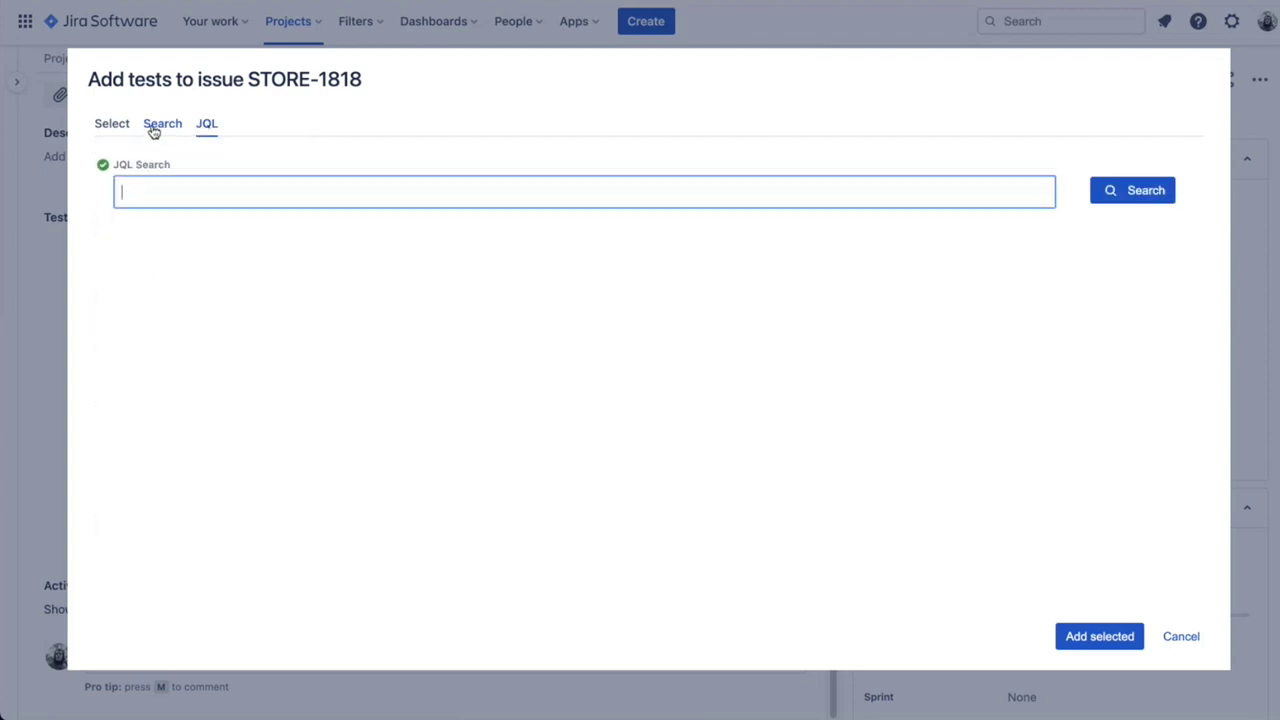
left_click(155, 132)
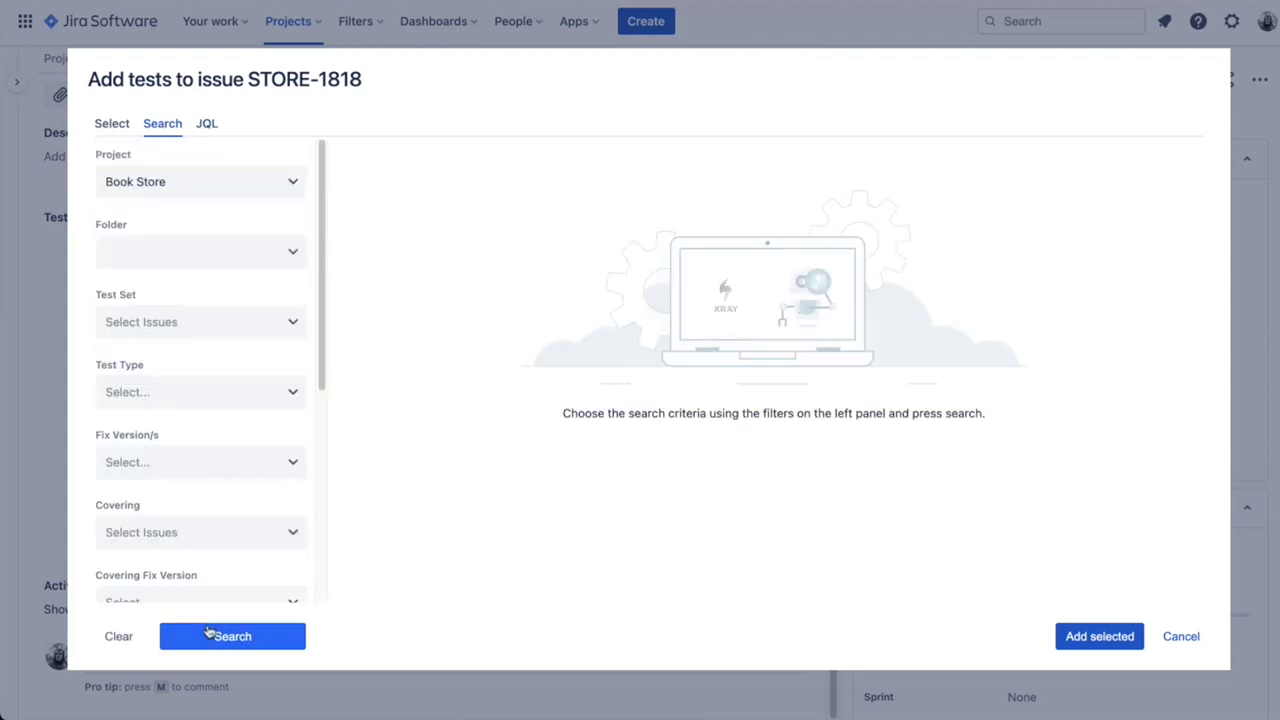
Search the Book Store project's tests and add STORE-1825, STORE-1826 and STORE-1827 to STORE-1818
left_click(166, 636)
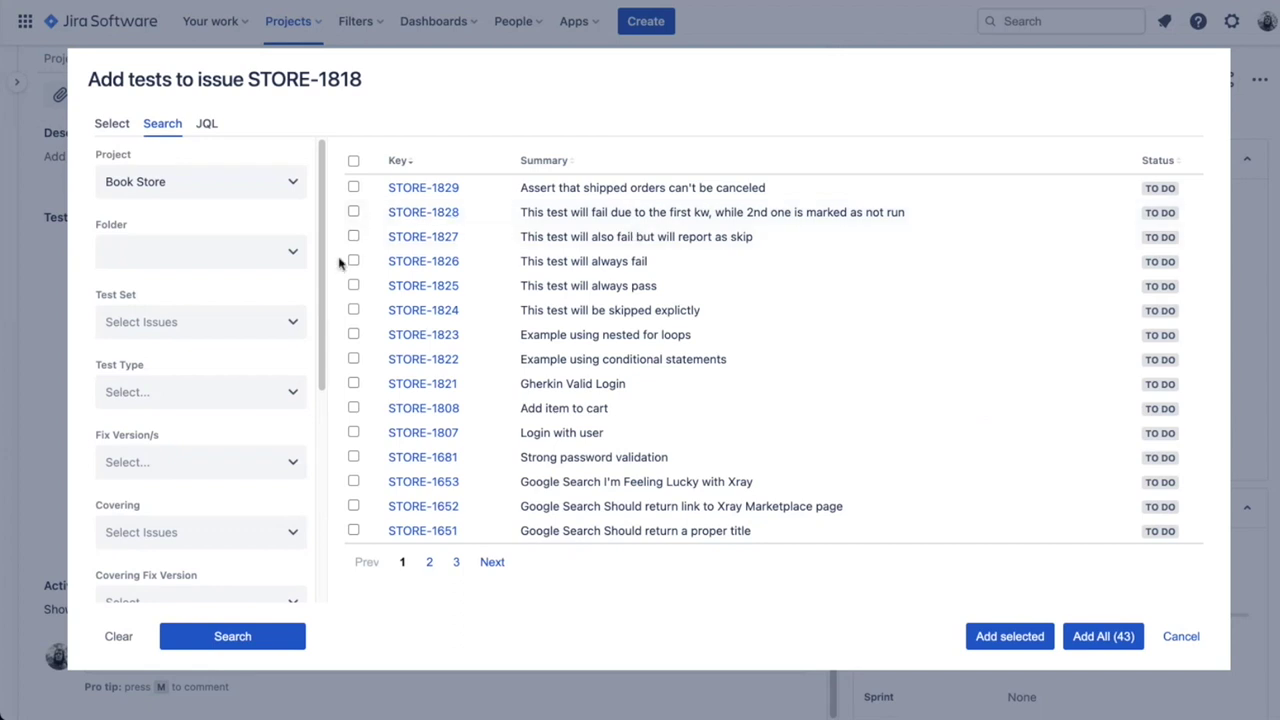
left_click(354, 261)
left_click(354, 286)
left_click(354, 237)
left_click(990, 648)
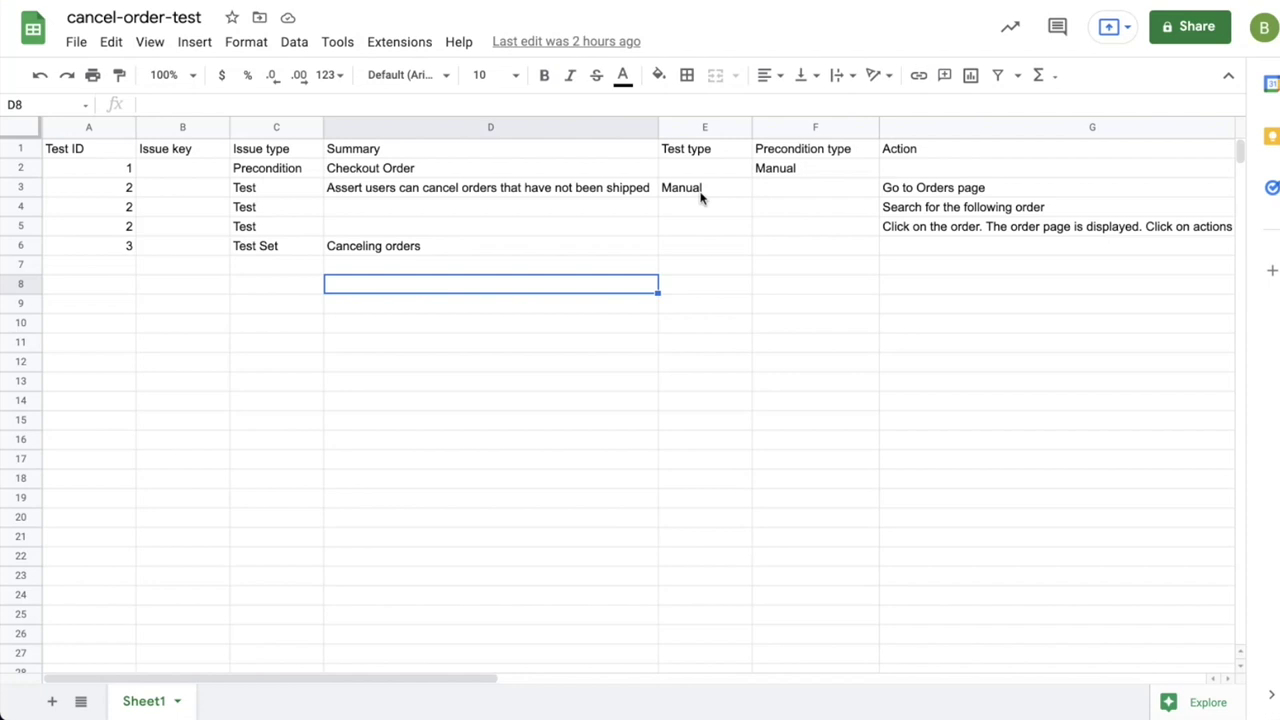
Examine the columns of the cancel-order-test sheet, from Test ID and steps to the Test sets and Preconditions references
left_click_drag(397, 680, 770, 662)
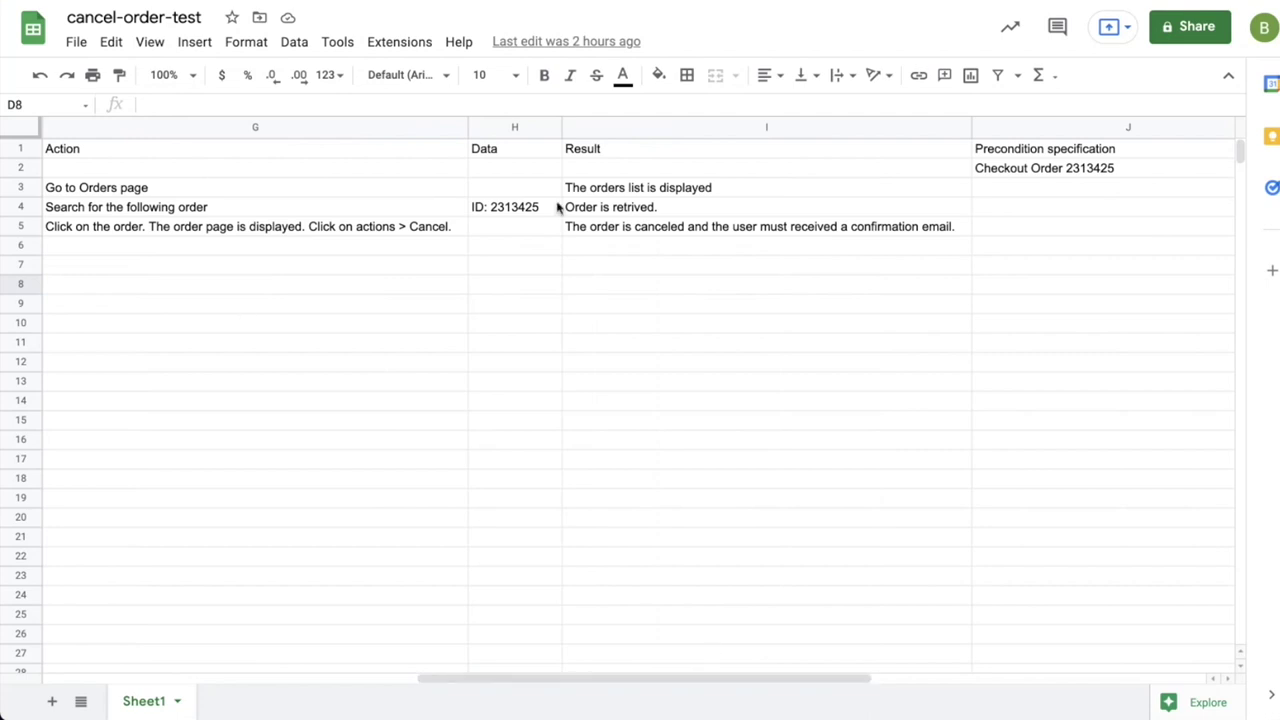
left_click_drag(637, 681, 877, 669)
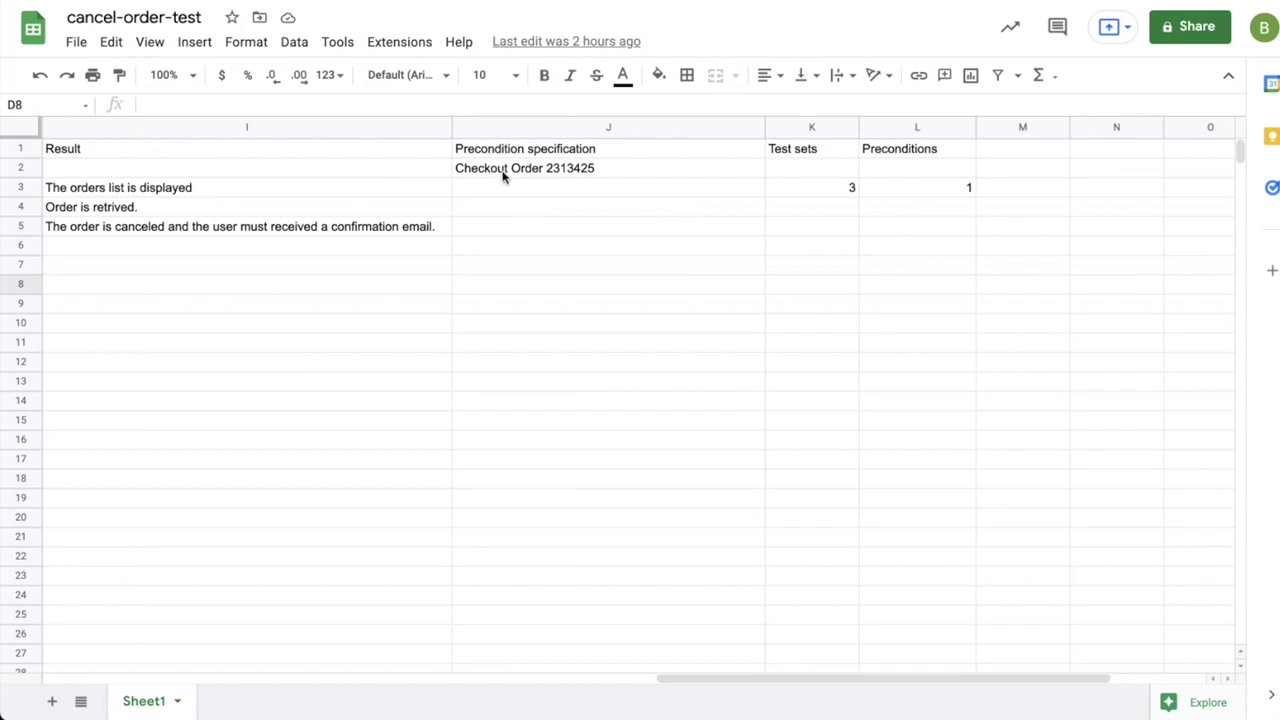
left_click(814, 191)
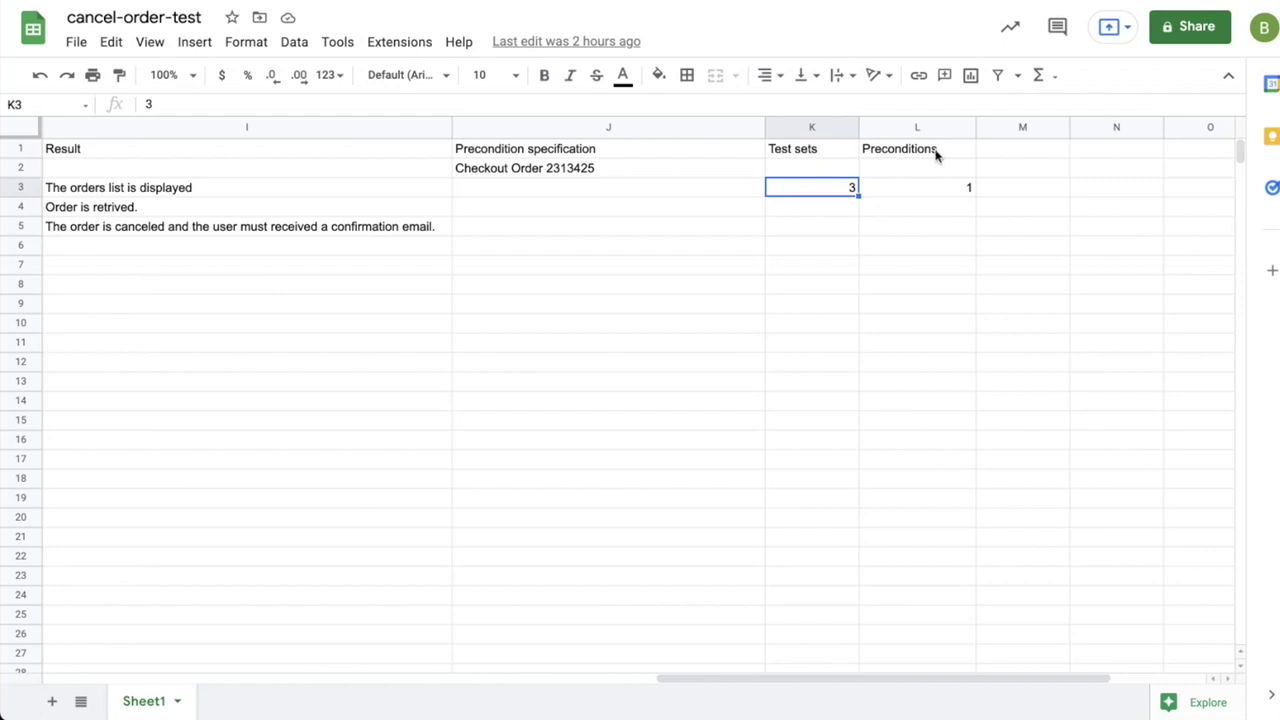
left_click_drag(837, 680, 207, 680)
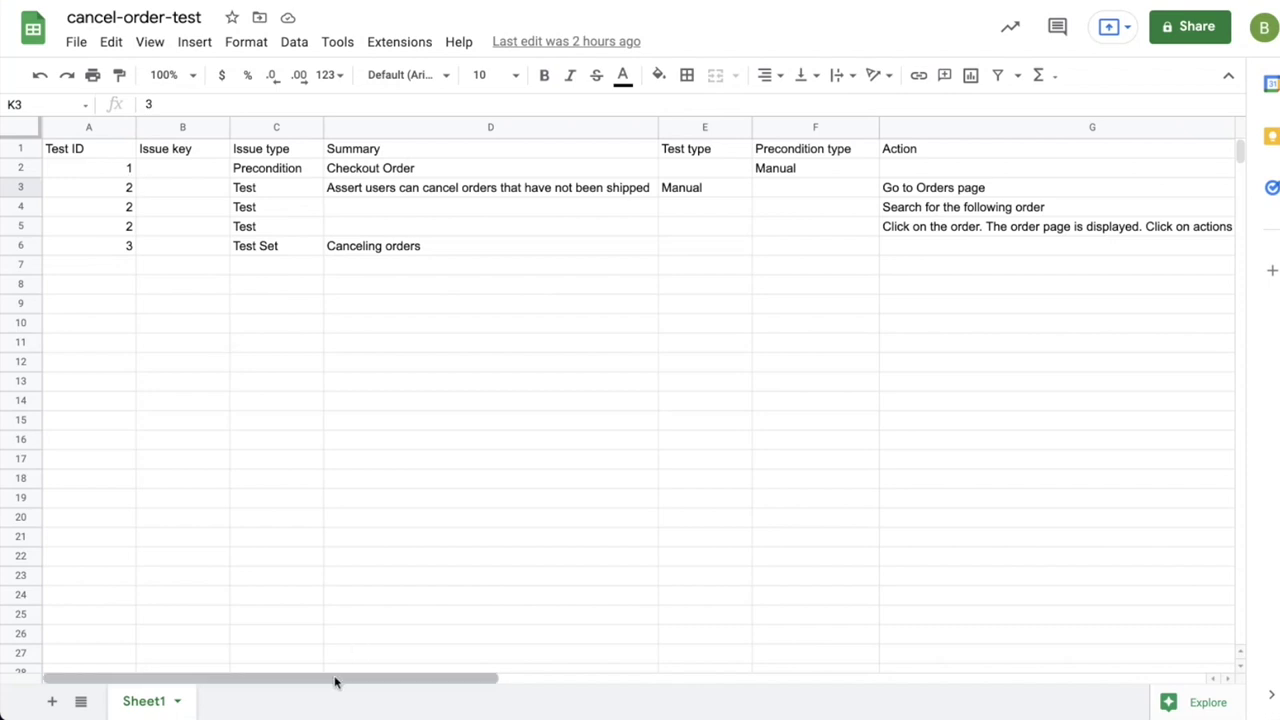
left_click_drag(335, 679, 1026, 594)
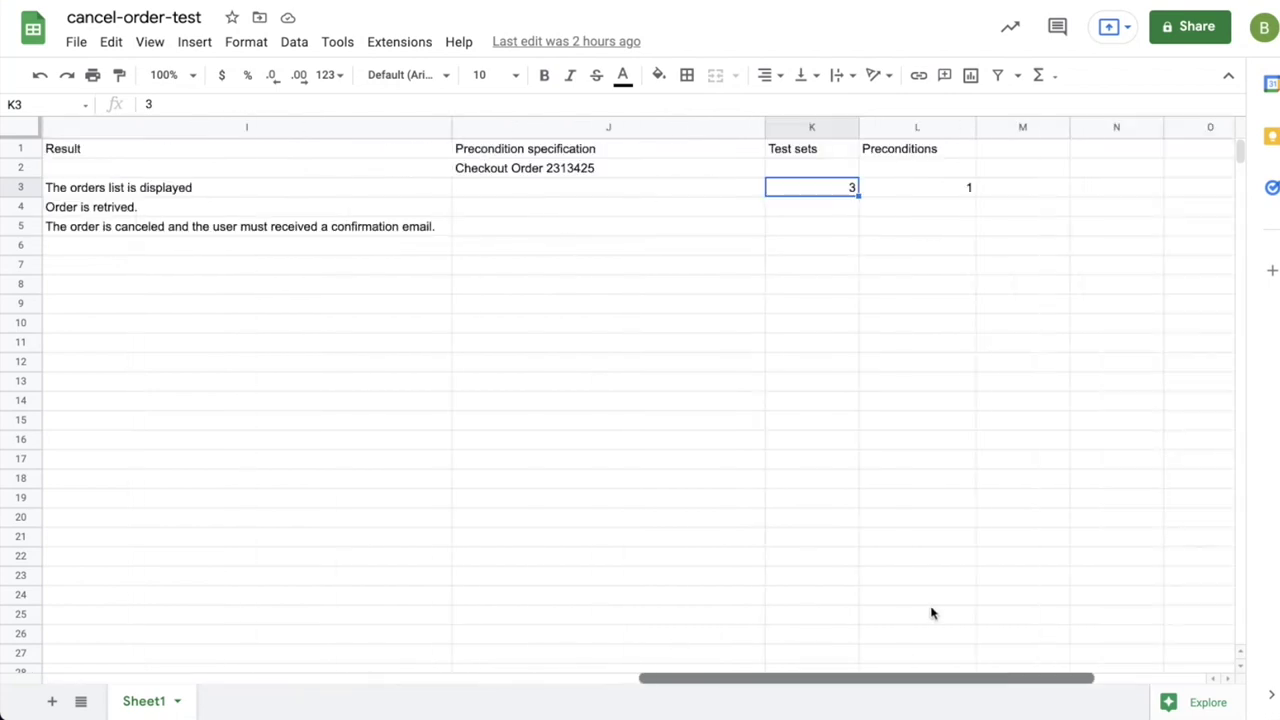
Set the Test sets value in cell K3 to "3; STORE-123"
double_click(848, 188)
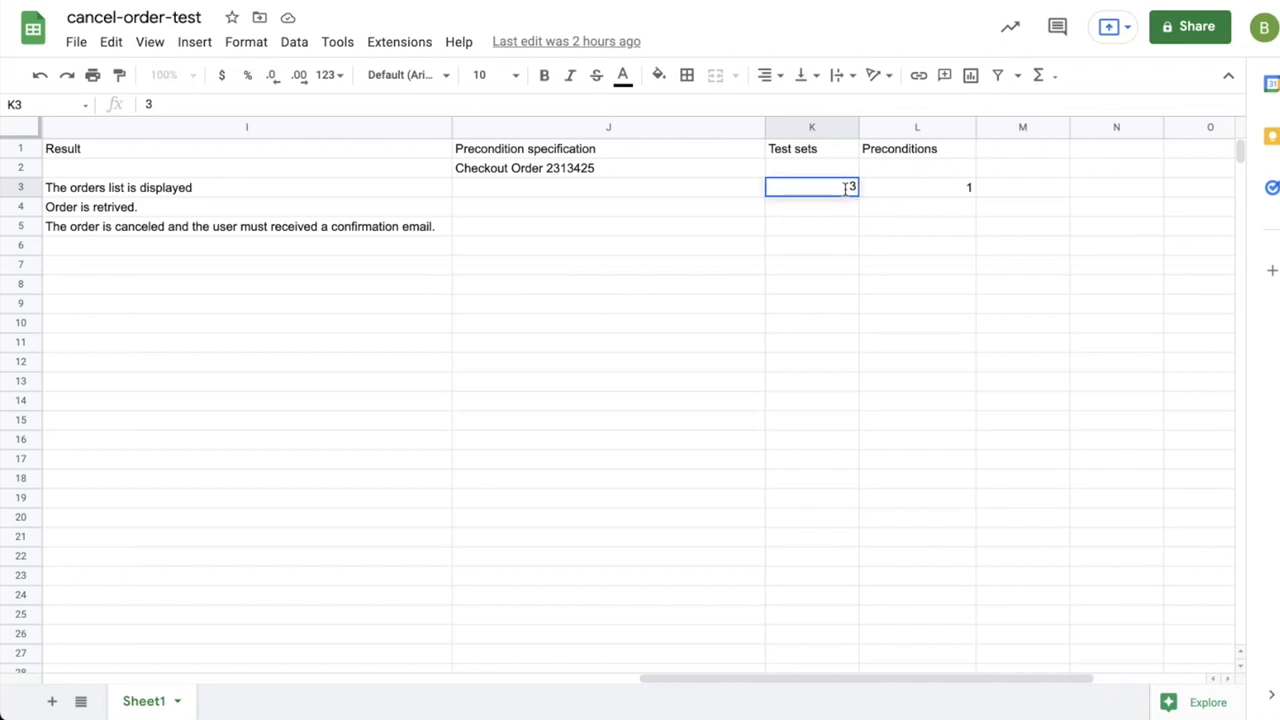
type(",")
key("BackSpace")
type("; STORE-123")
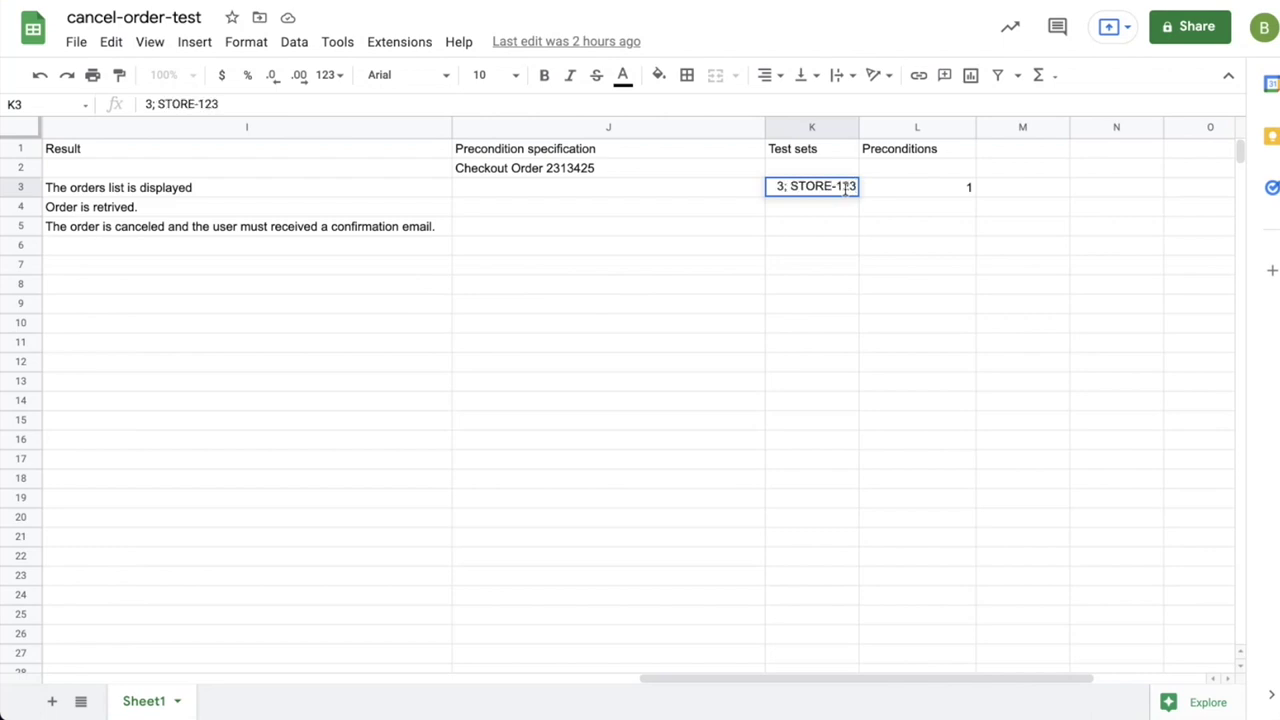
key("Return")
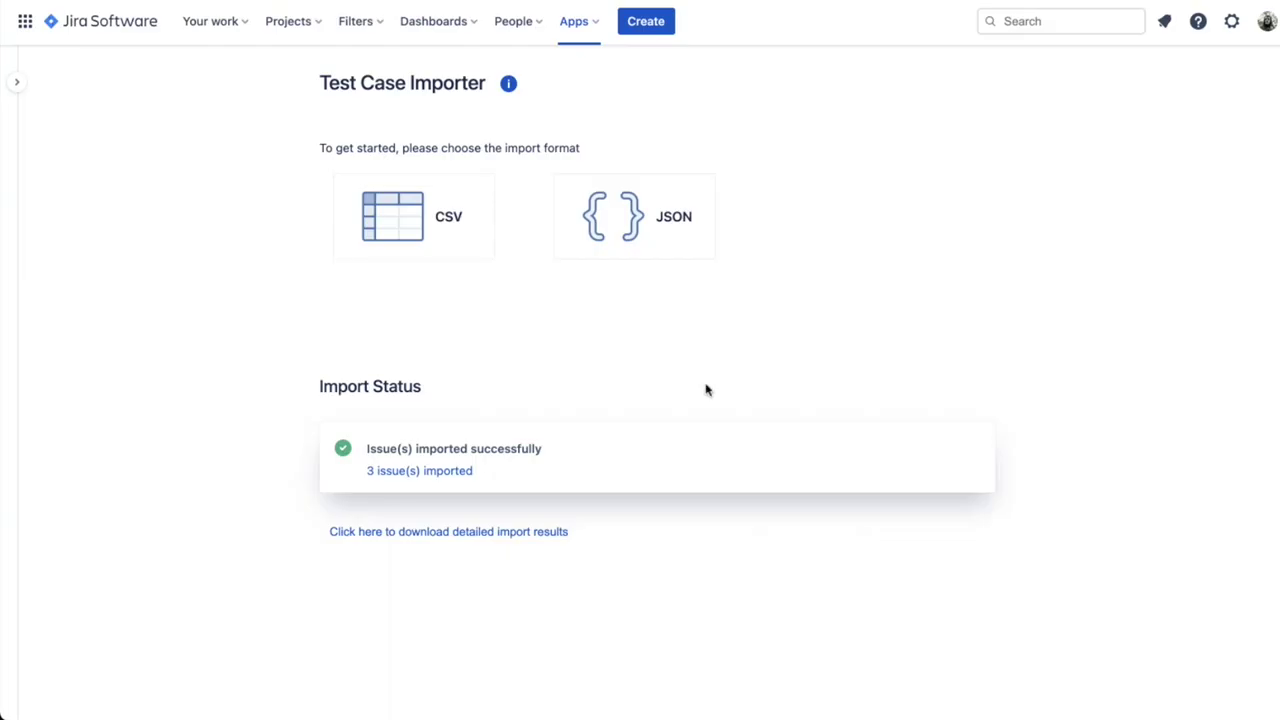
Start a CSV import in the Test Case Importer using cancel-order-test.csv, keeping the UTF-8 encoding and comma delimiter
left_click(419, 220)
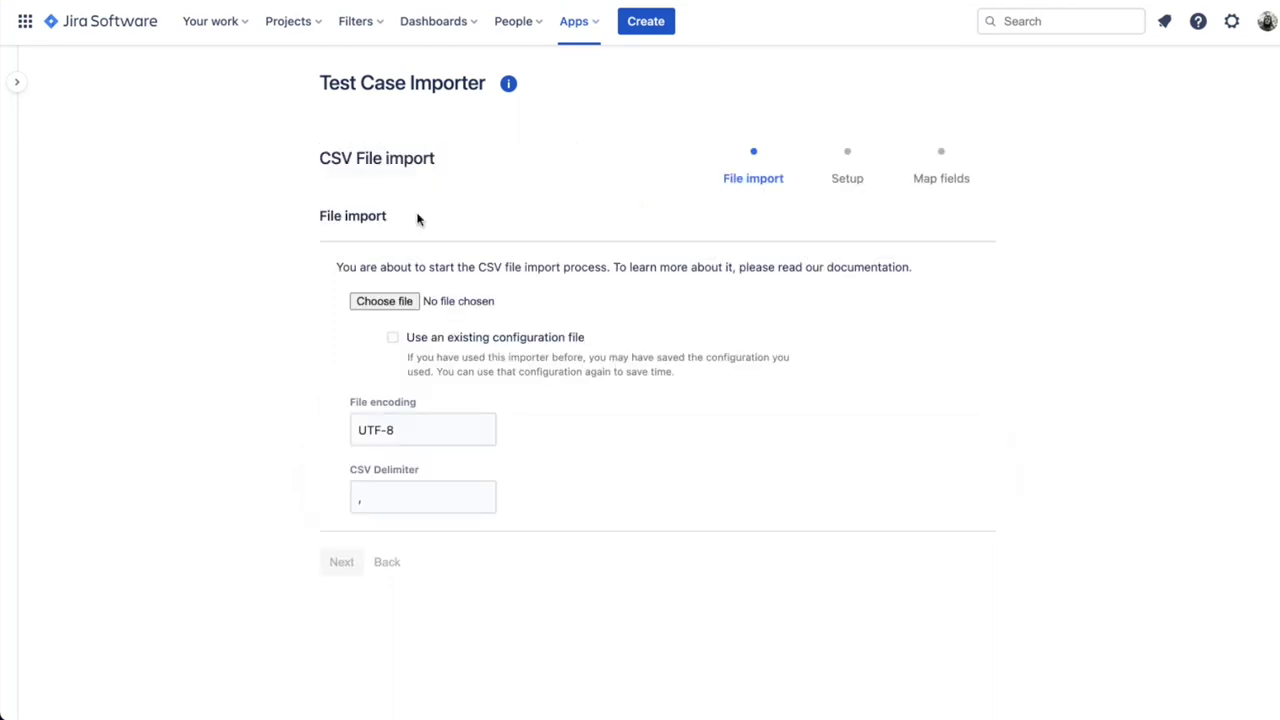
left_click(384, 301)
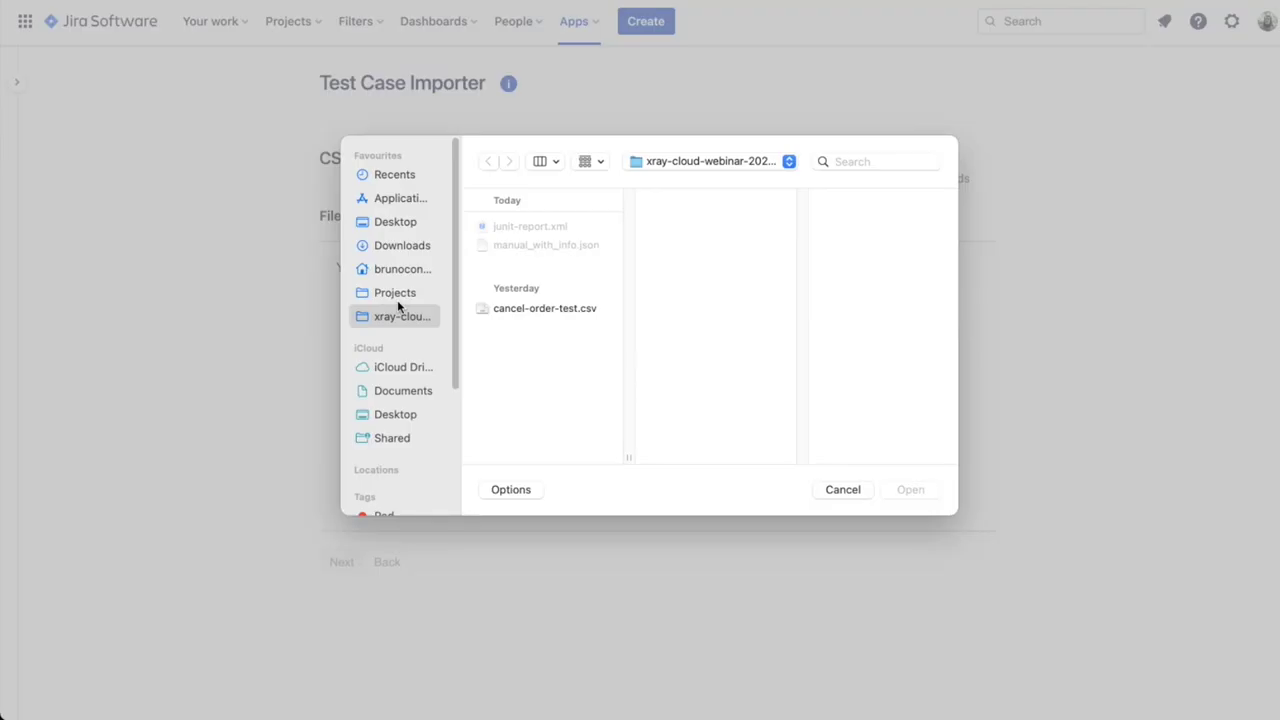
left_click(535, 309)
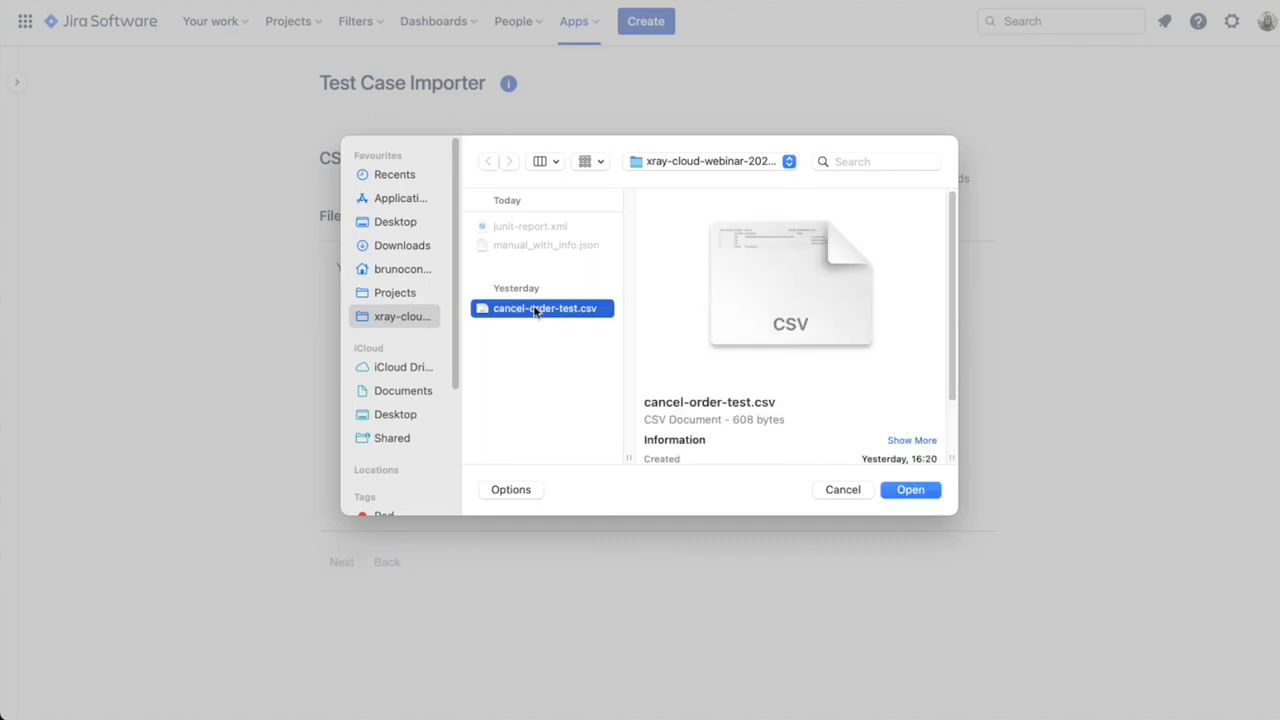
left_click(917, 489)
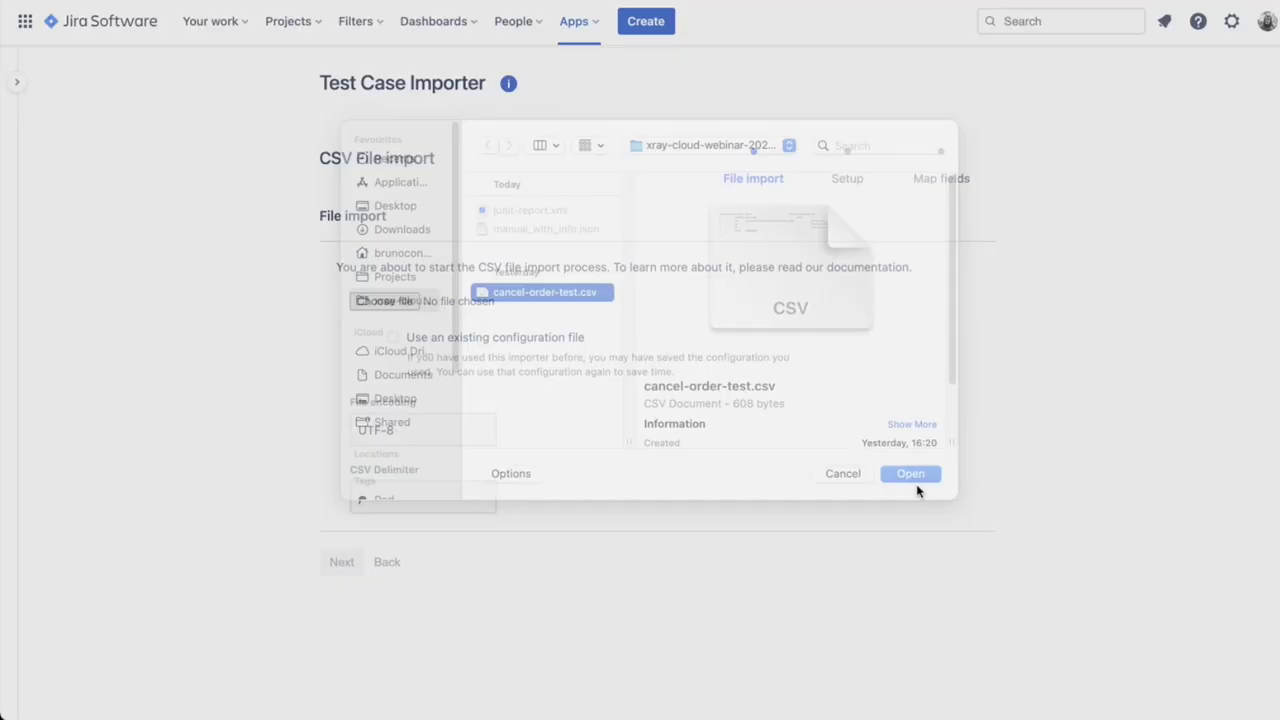
left_click(339, 567)
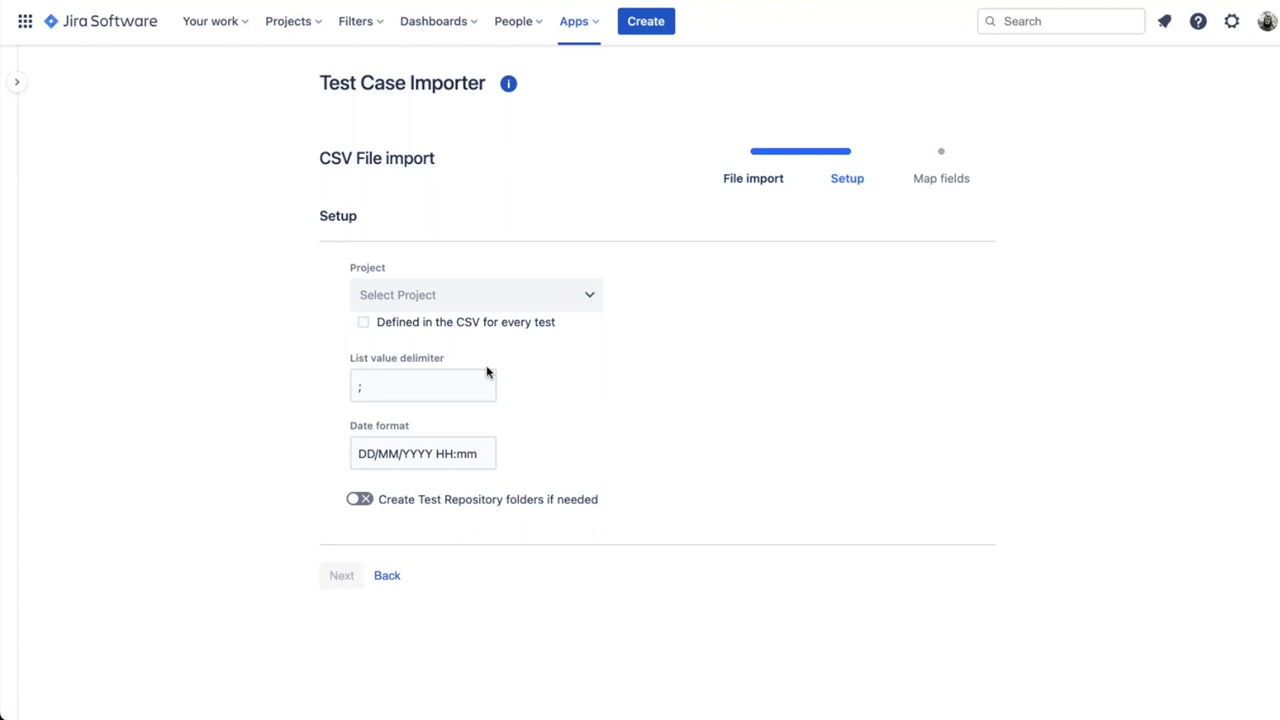
Set Book Store as the import's project and continue to the field mapping
left_click(489, 306)
left_click(407, 469)
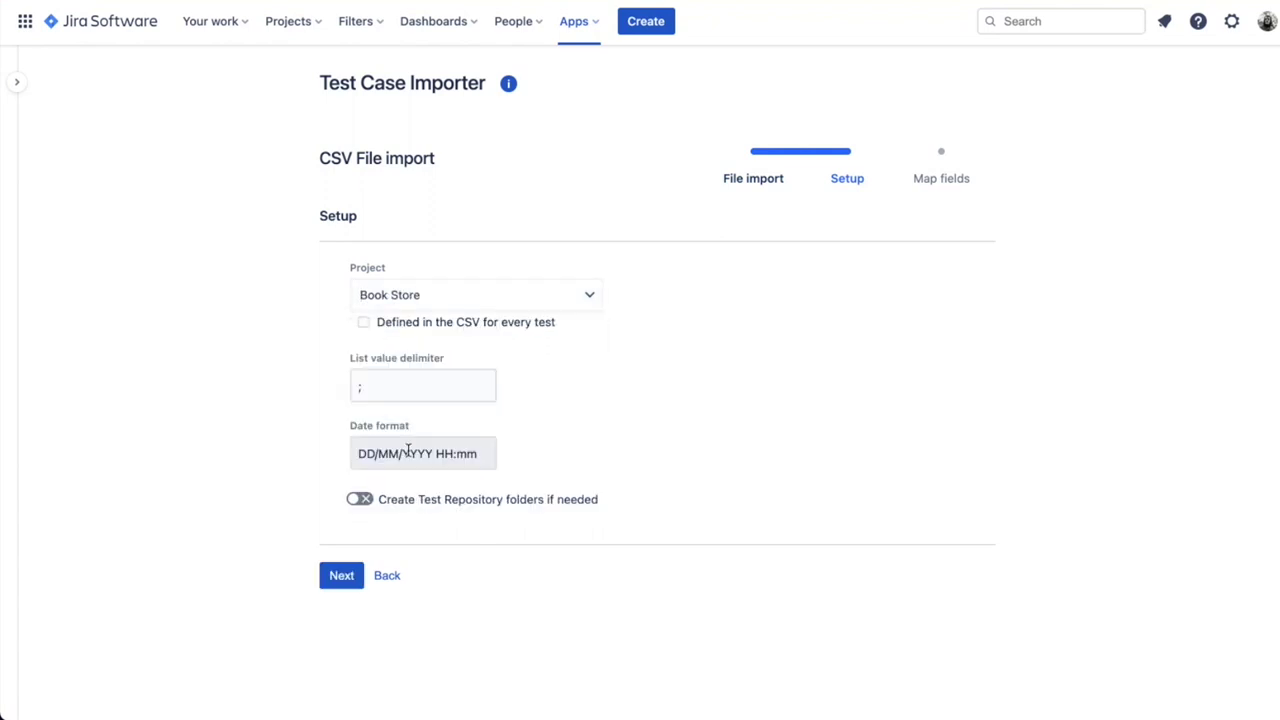
left_click(338, 575)
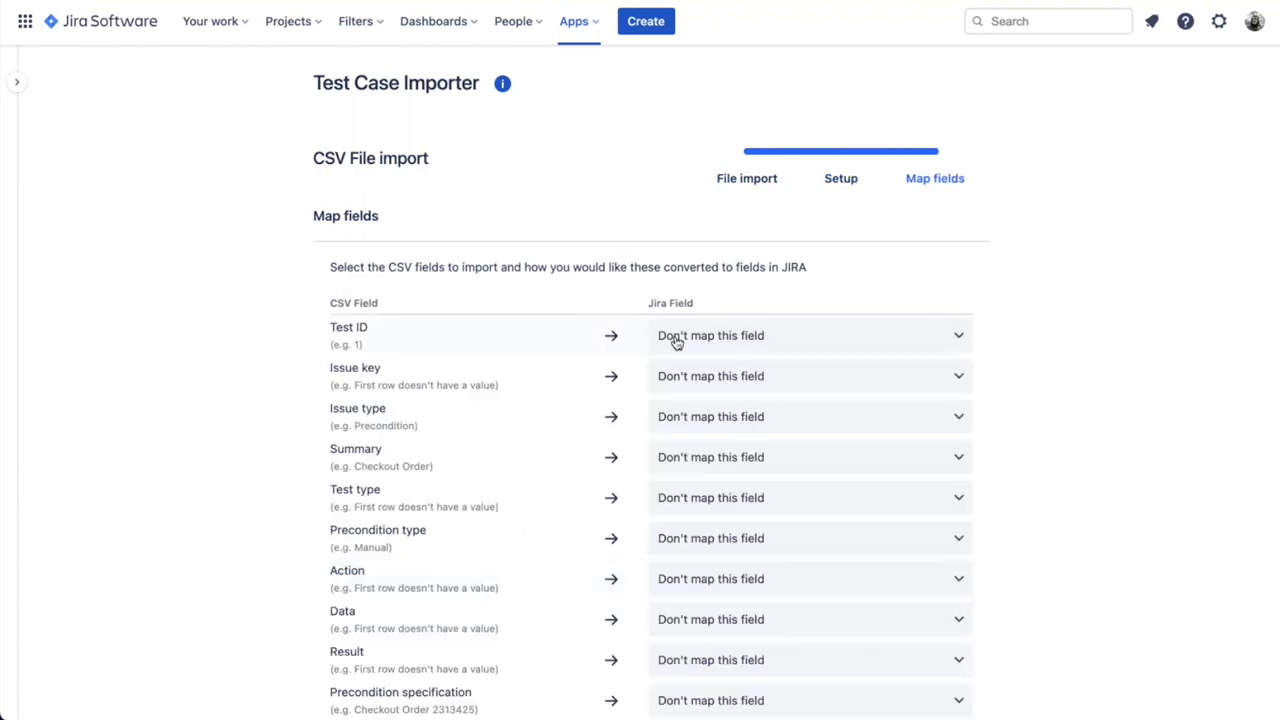
Map the Test ID column to Issue ID and check the first columns of the cancel-order-test sheet
left_click(674, 337)
left_click(690, 422)
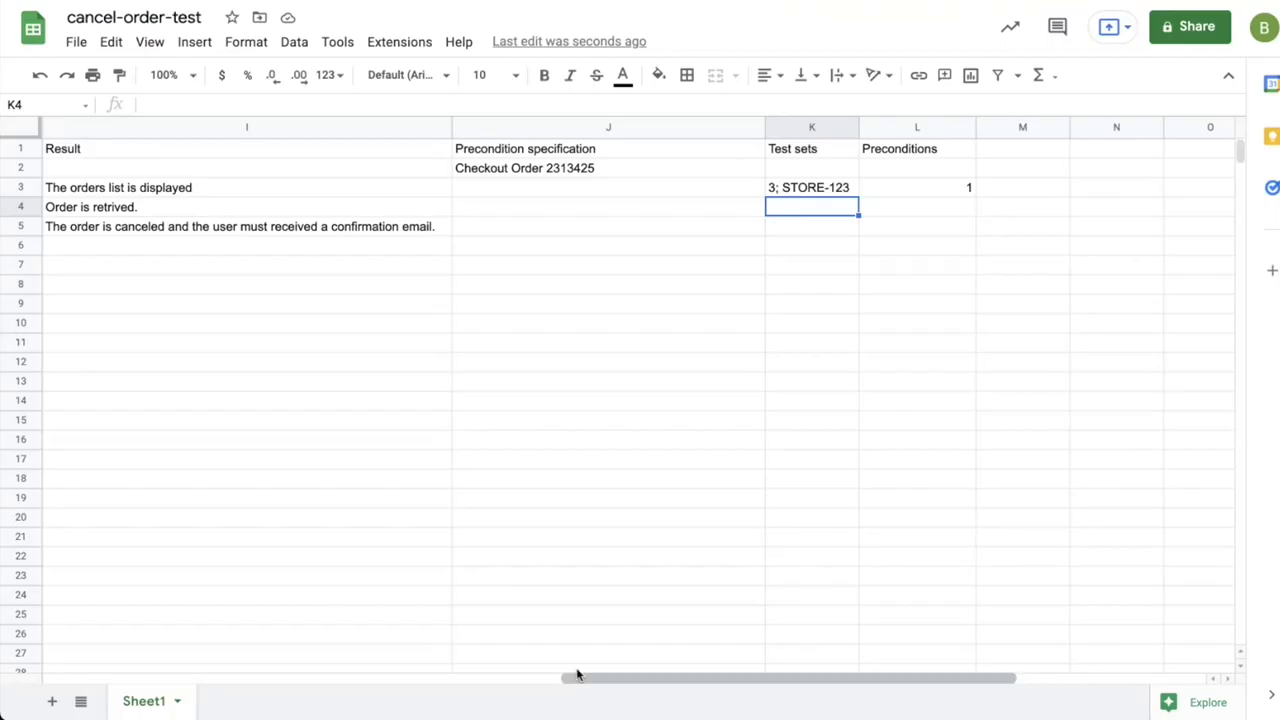
left_click_drag(583, 679, 57, 690)
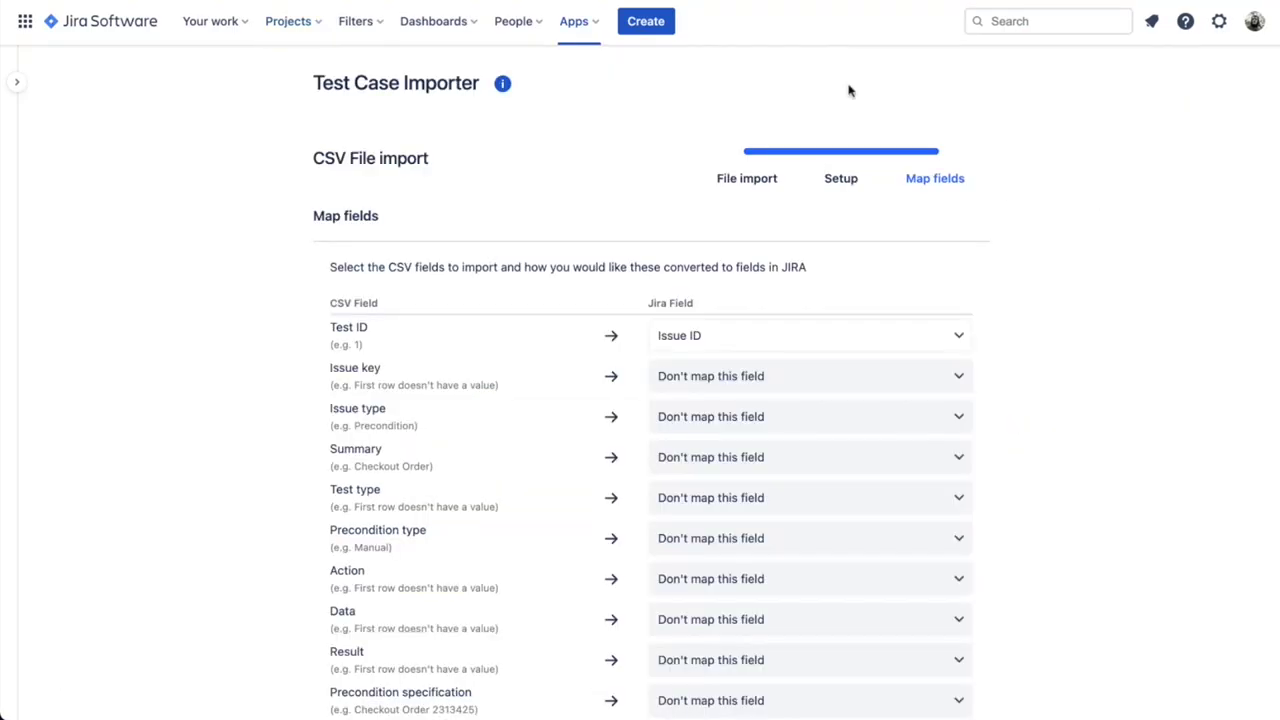
Map the Issue type column to the Issue Type field
left_click(736, 421)
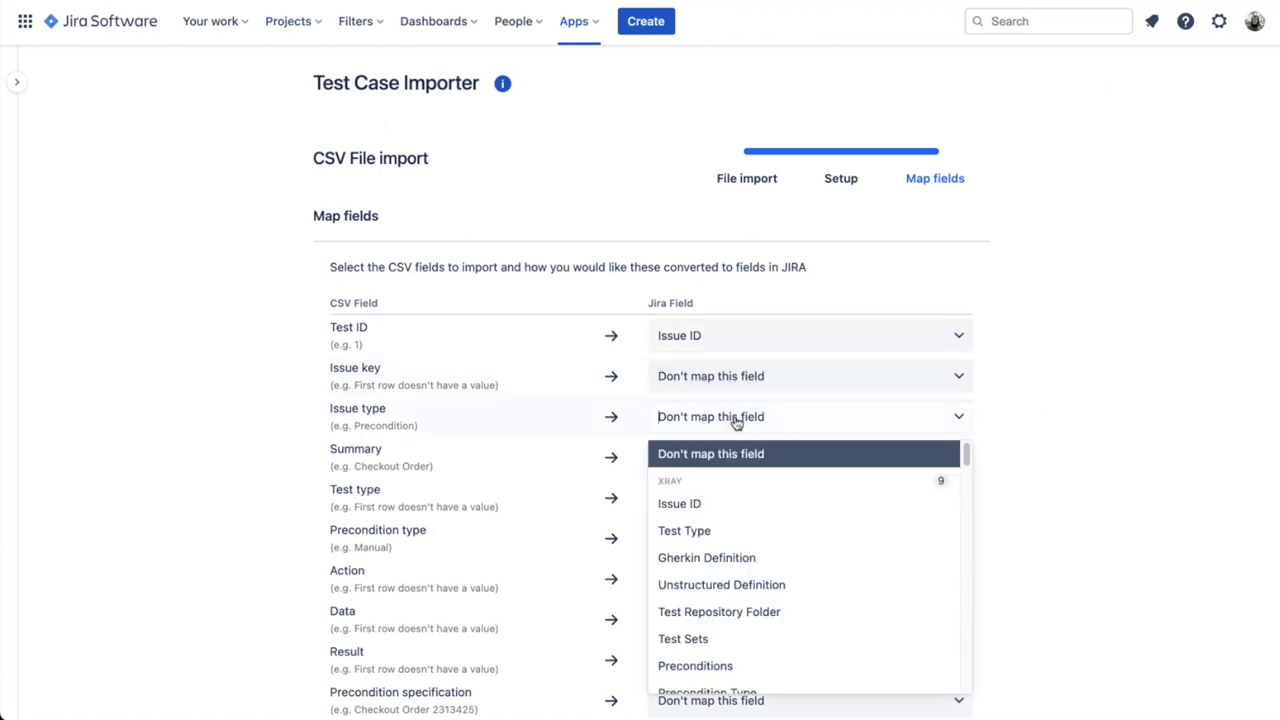
type("issue")
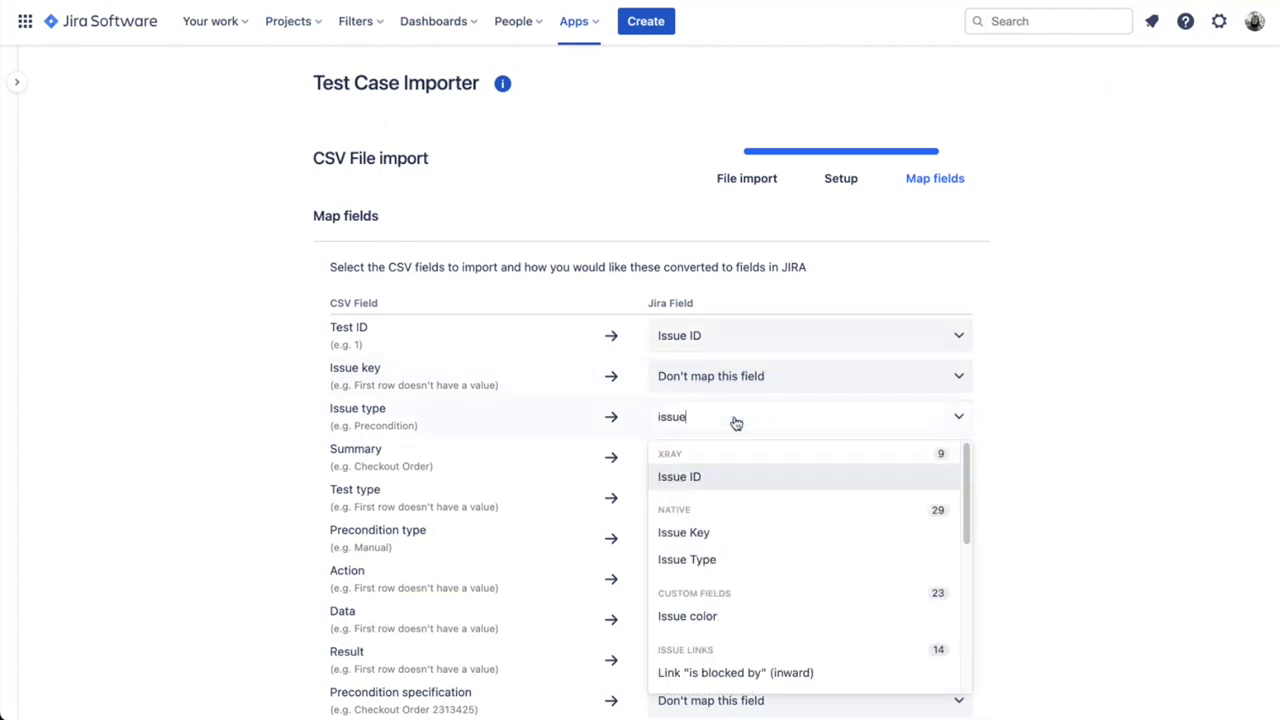
key("Down")
key("Down")
key("Tab")
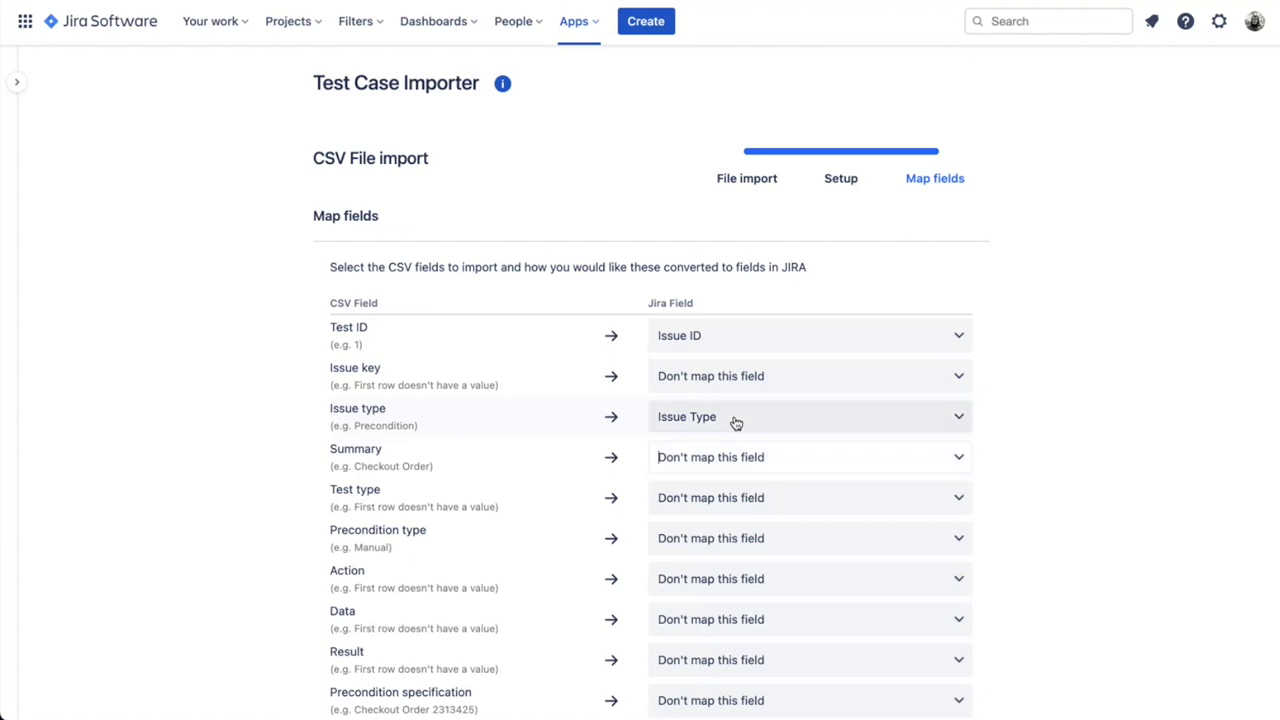
Map the Summary column to Summary and the Test type column to Test Type
type("summ")
key("Return")
key("Tab")
type("test t")
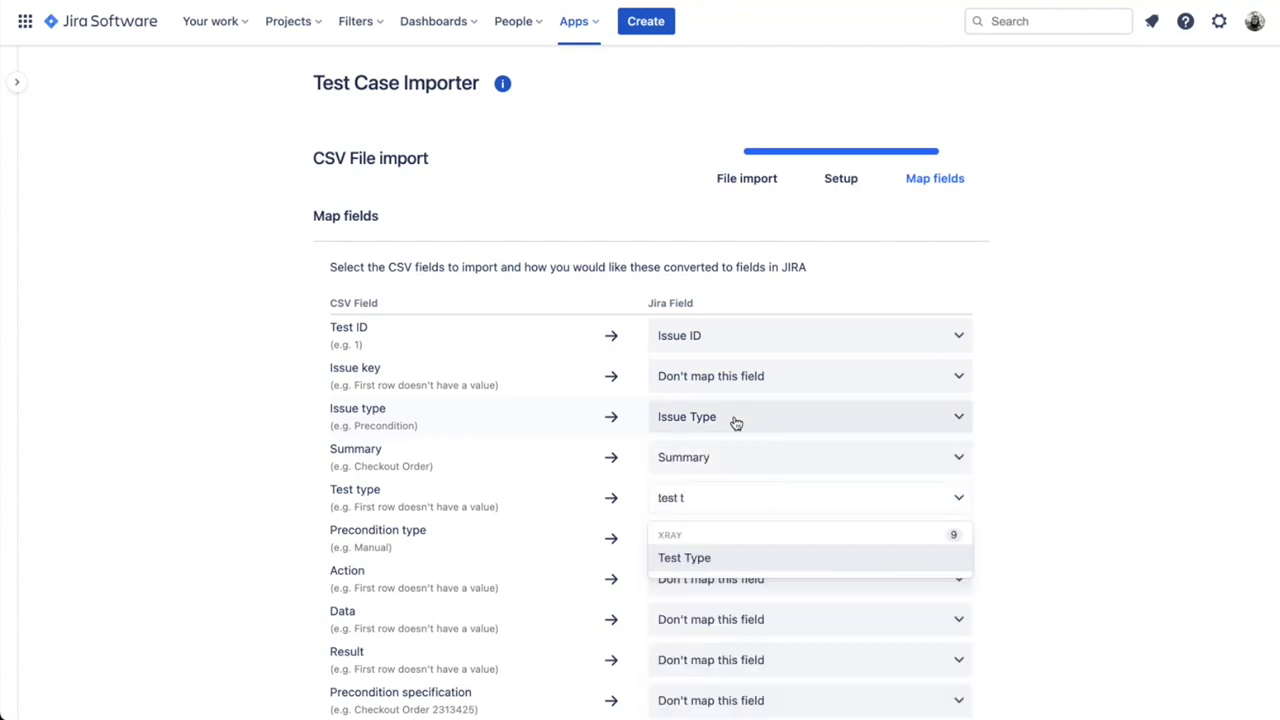
key("Return")
key("Tab")
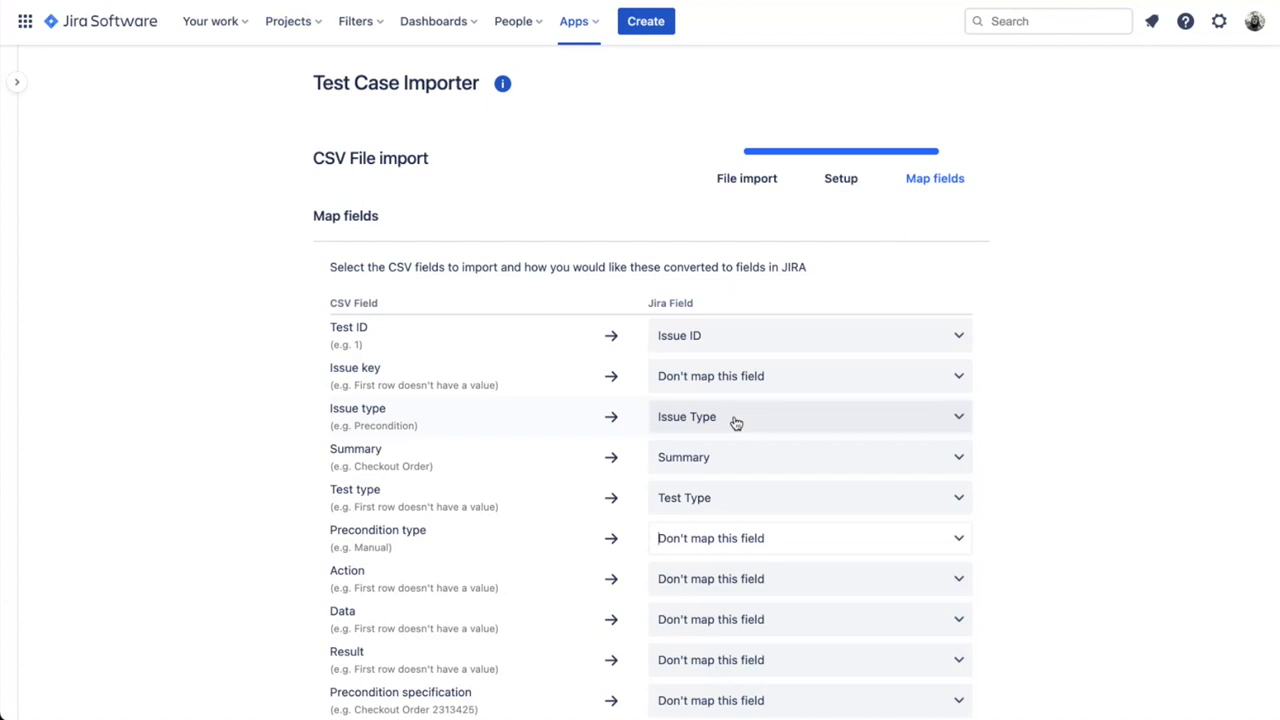
Map the Precondition type, Action and Data columns to the Precondition Type, Action and Data fields
type("precon")
key("Down")
key("Return")
key("Tab")
type("ac")
key("Return")
key("Tab")
type("da")
key("Return")
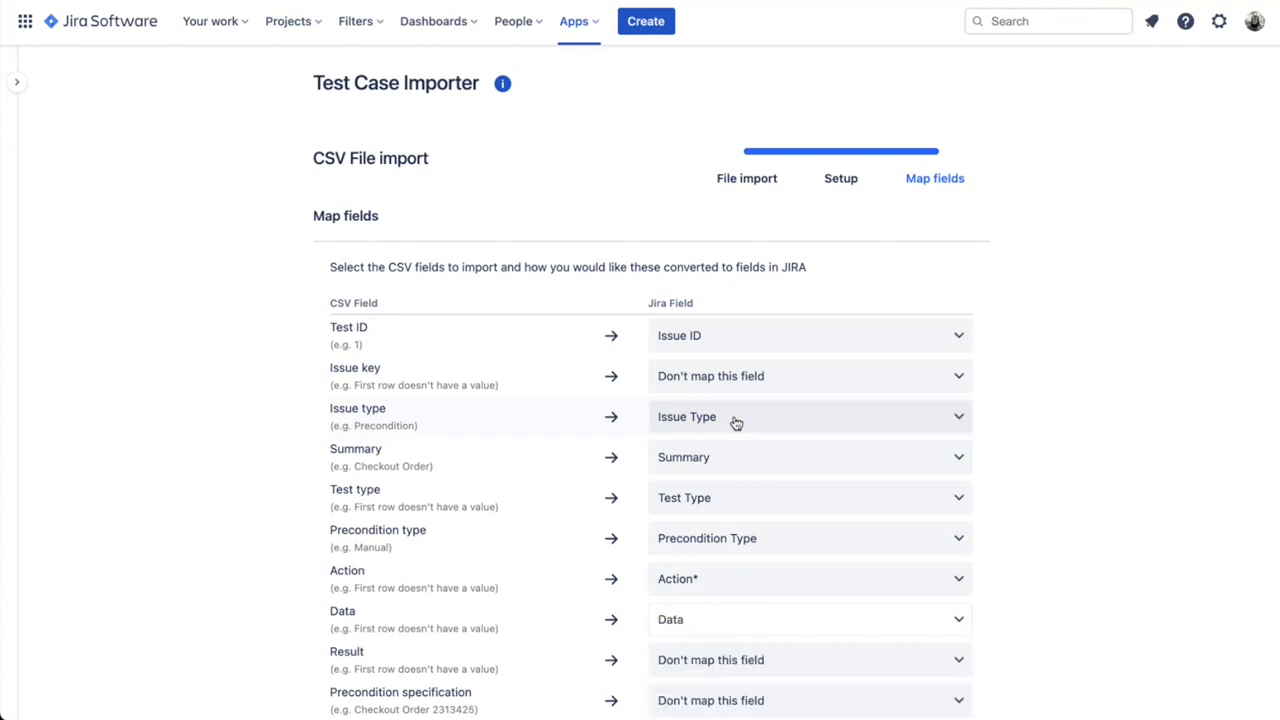
Map the Result column to Expected Result and the Precondition specification column to Precondition Specification
key("Tab")
type("expec")
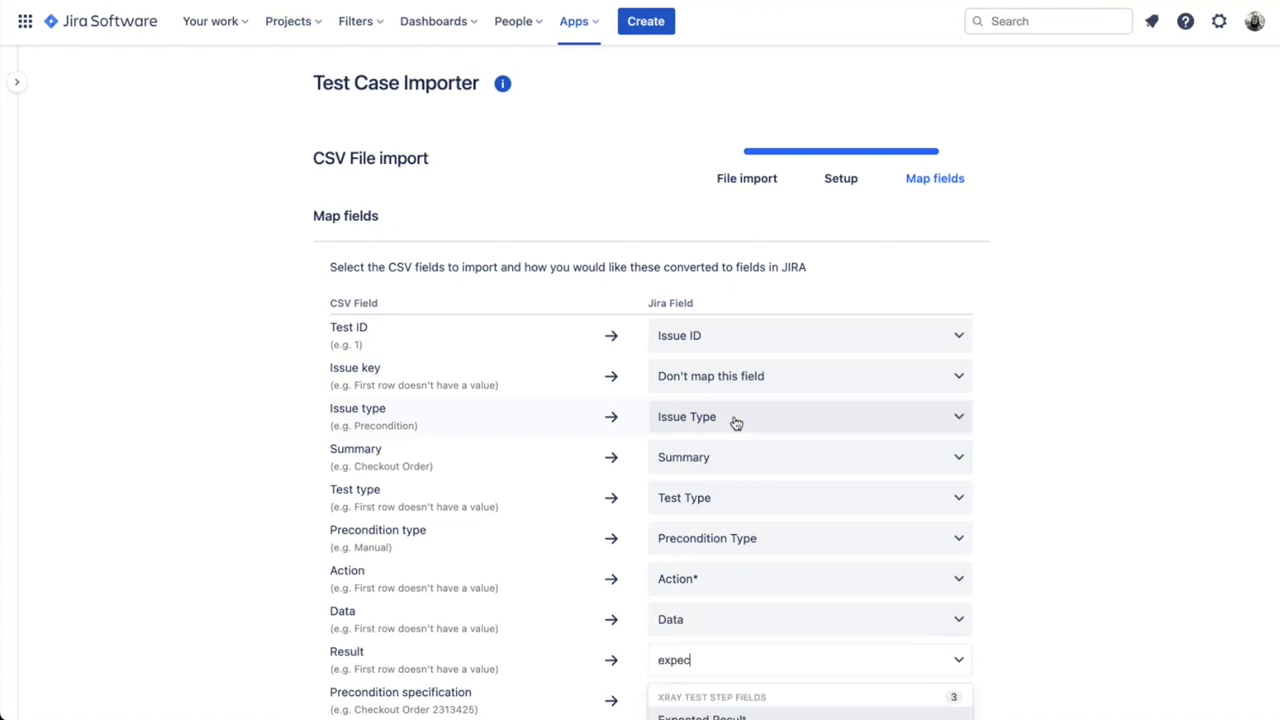
scroll(750, 420, "down", 3)
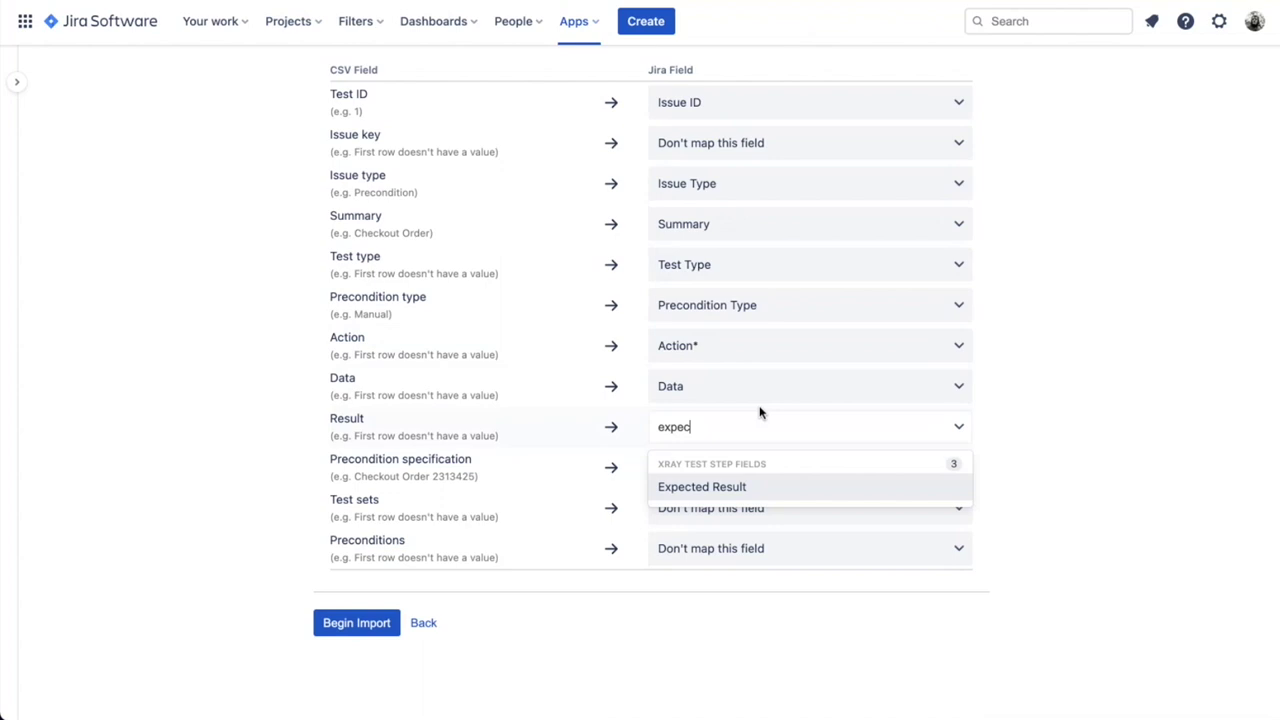
left_click(769, 487)
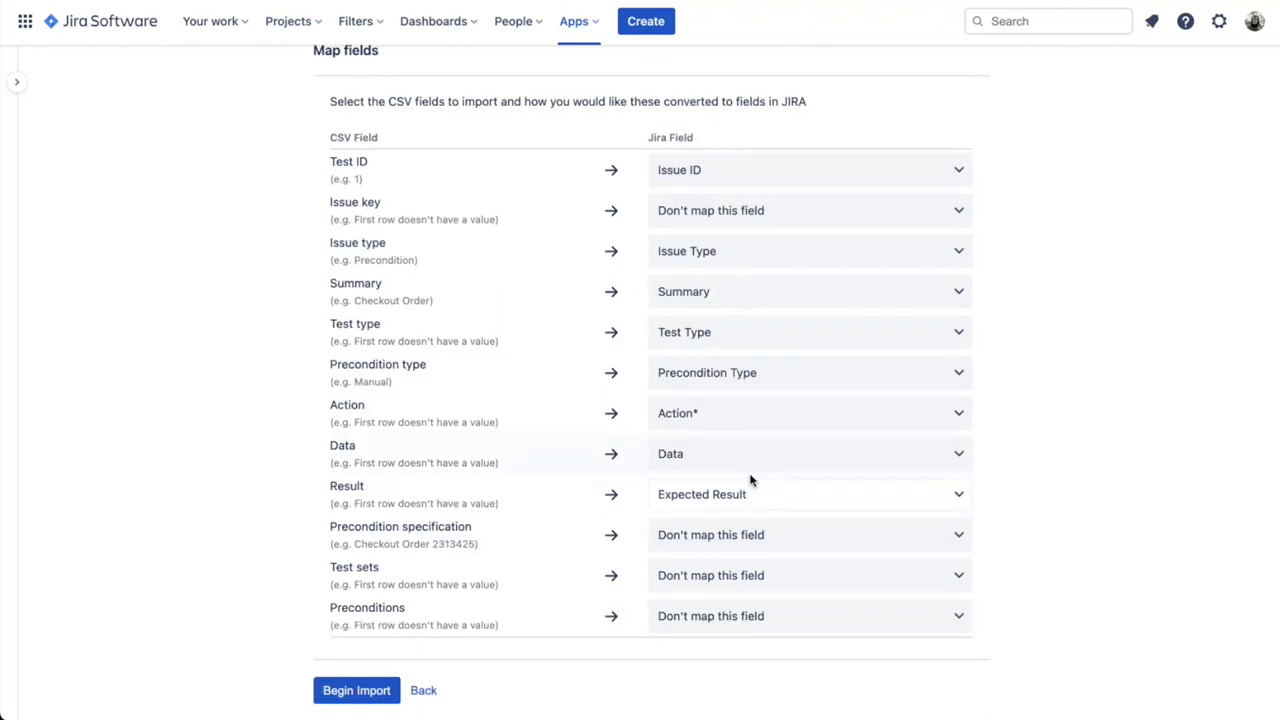
left_click(729, 535)
type("prec")
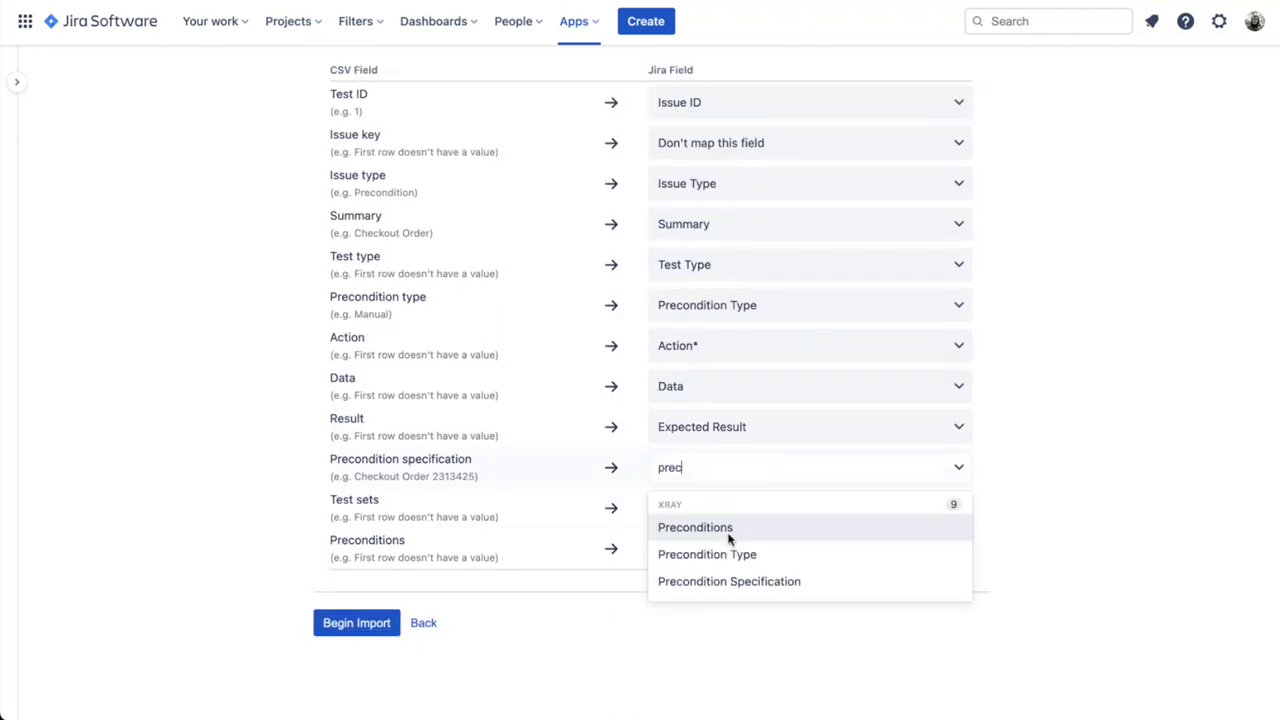
key("Down")
key("Return")
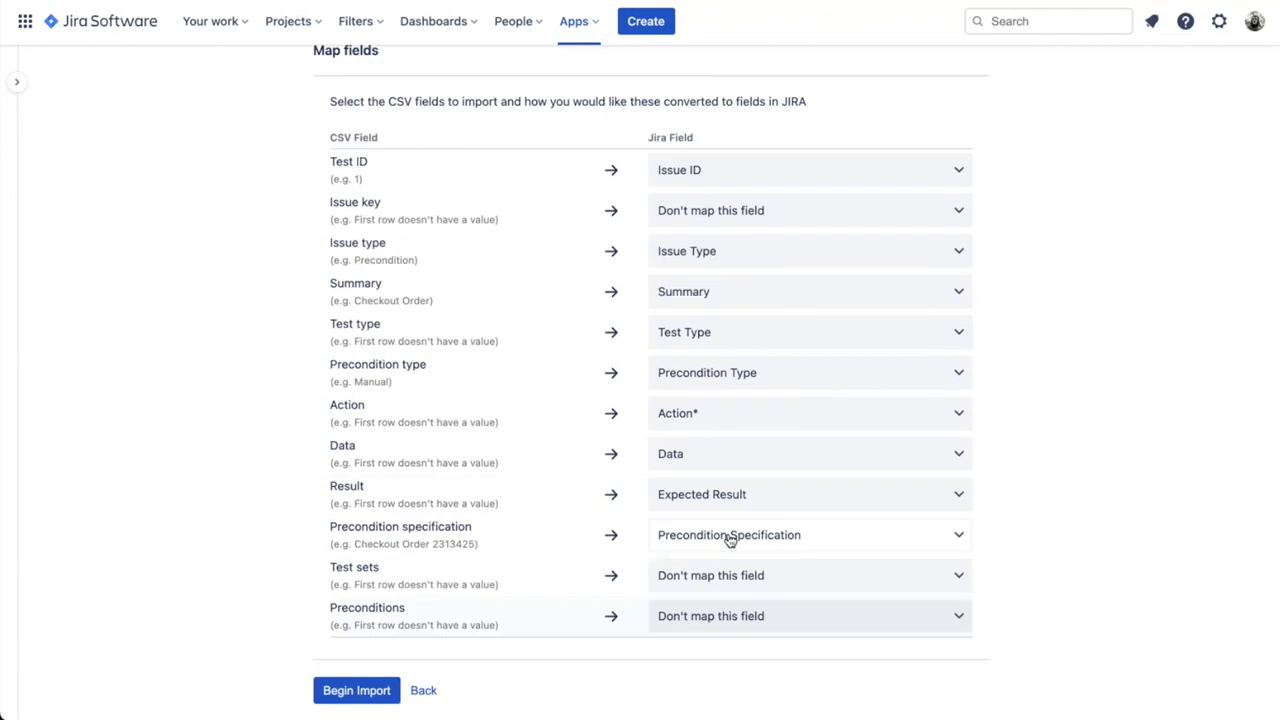
Map the Test sets and Preconditions columns to Test Sets and Preconditions, and begin the import
left_click(727, 582)
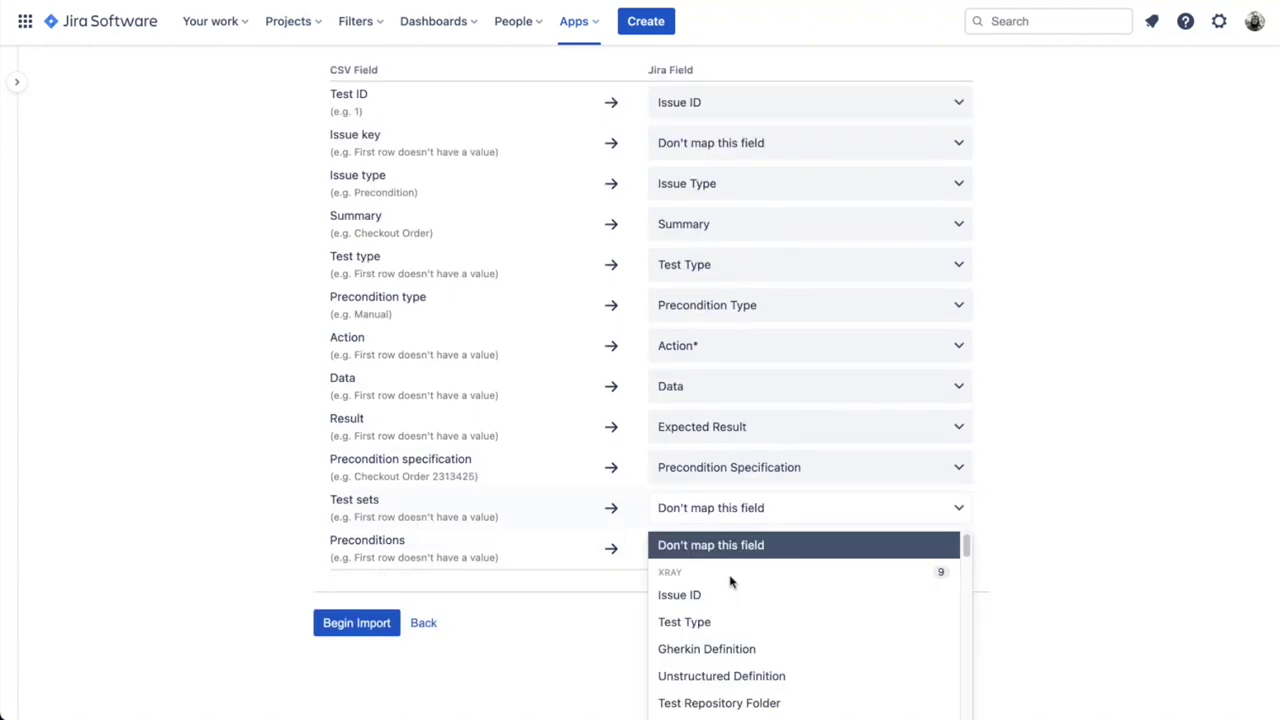
type("test set")
left_click(729, 576)
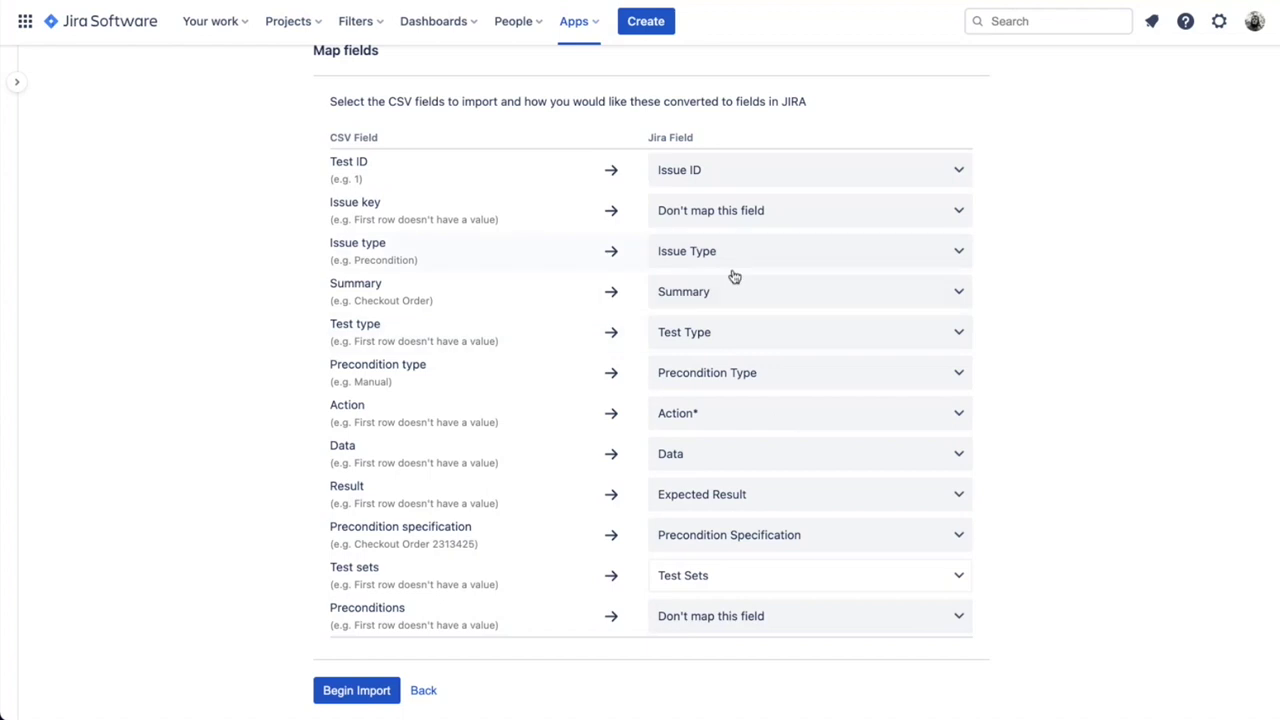
left_click(736, 620)
type("prec")
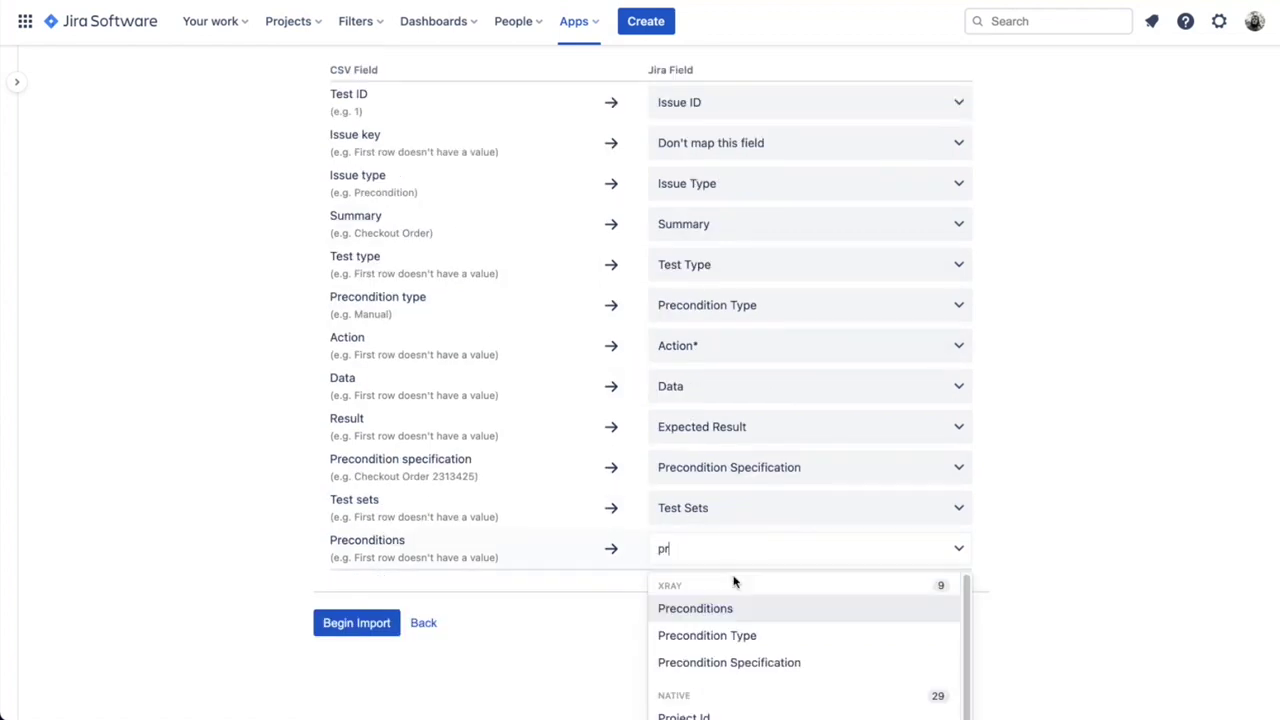
left_click(733, 608)
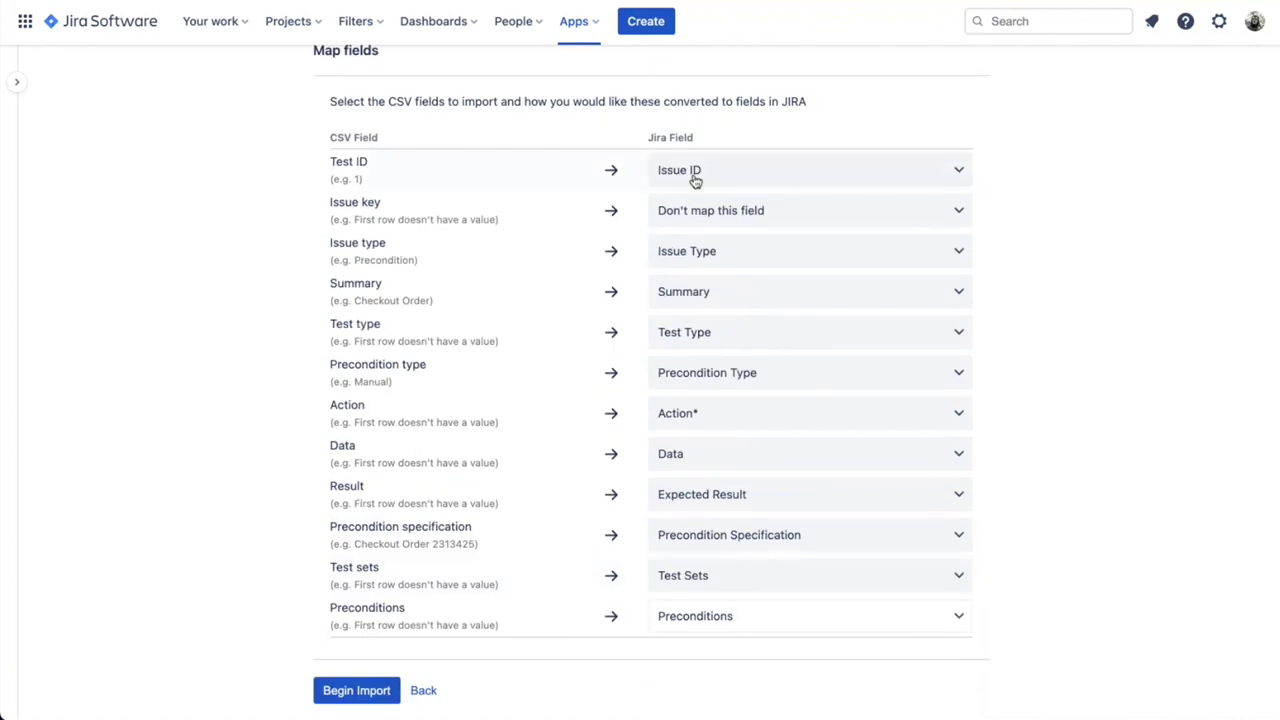
left_click(357, 691)
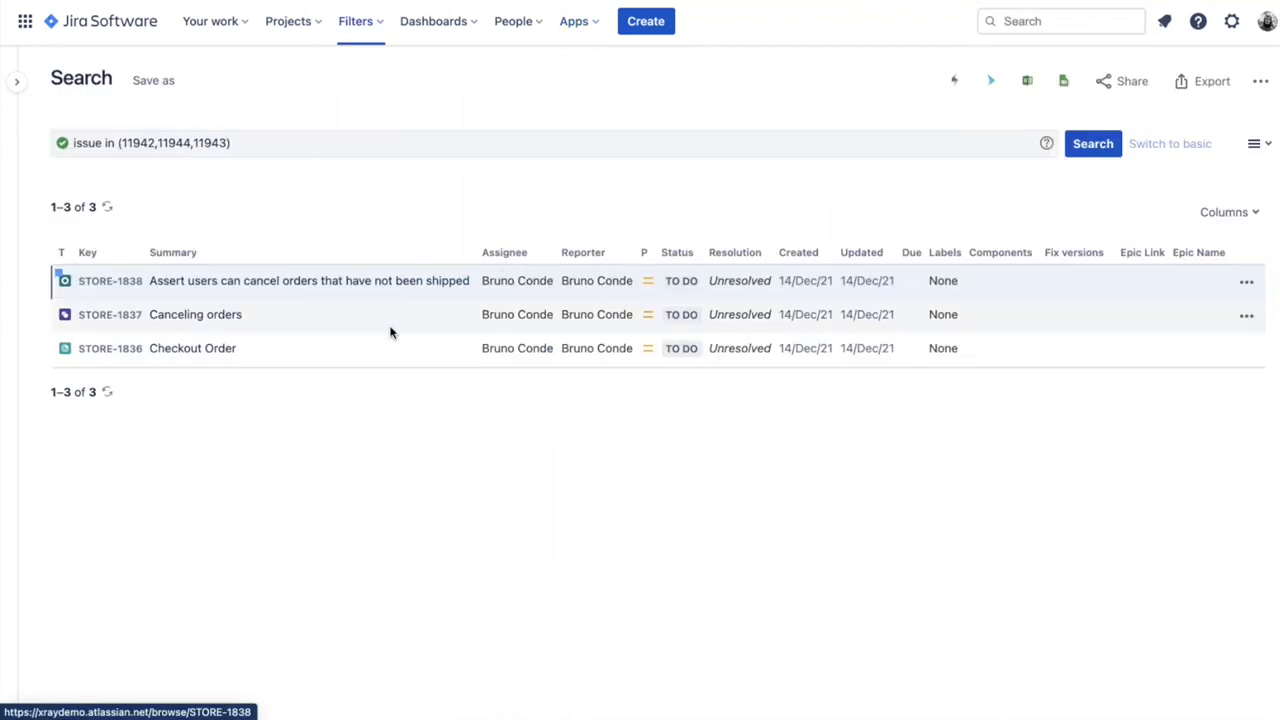
Open the imported test STORE-1838 and review its preconditions, test details and test sets
left_click(248, 283)
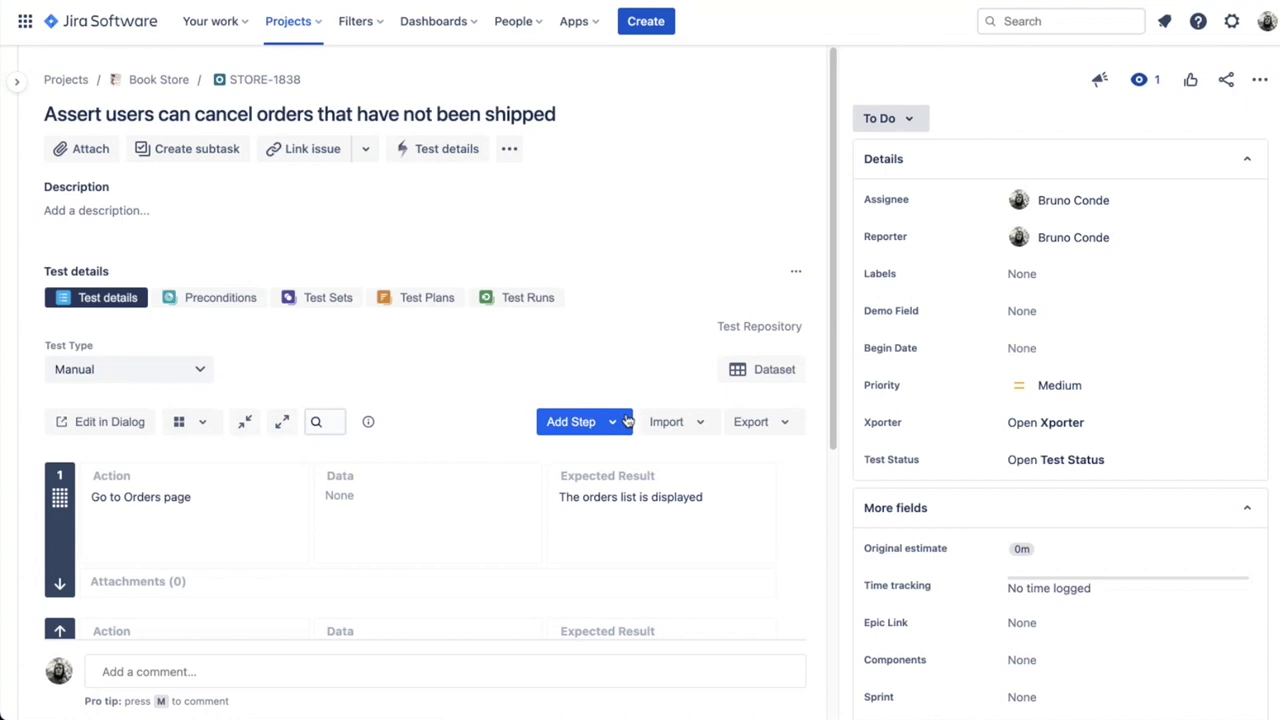
left_click(232, 300)
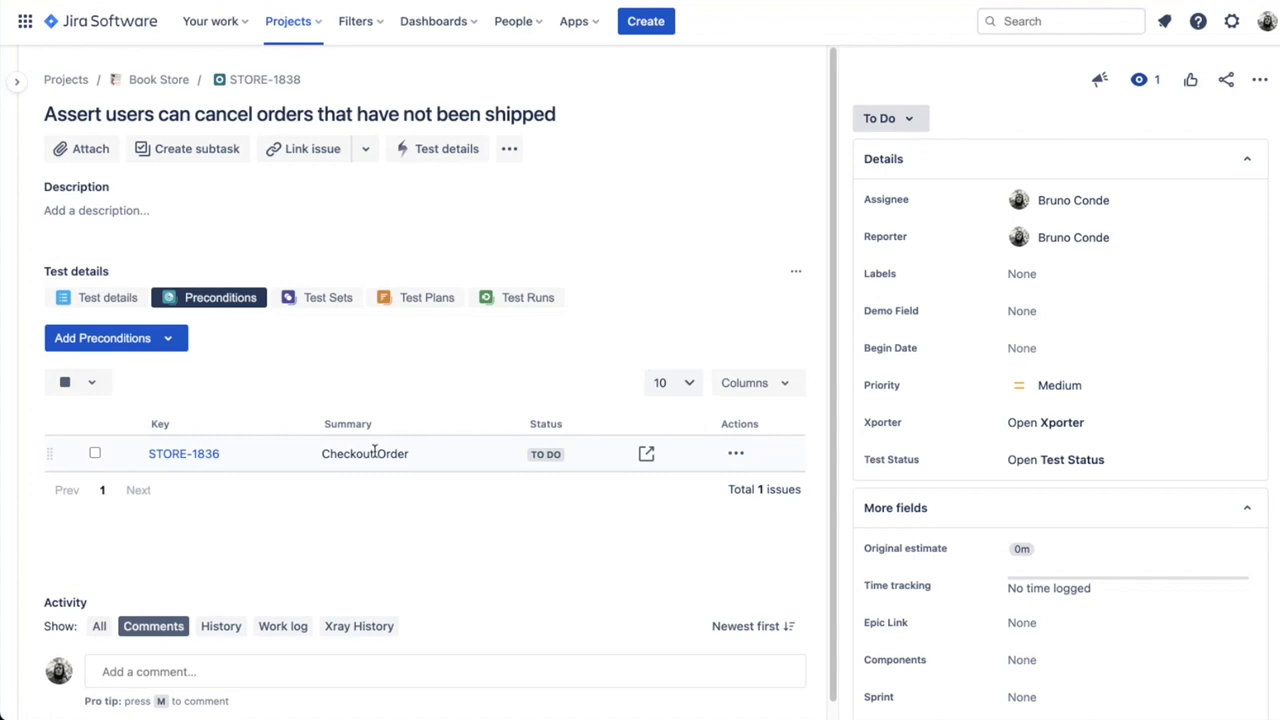
left_click(110, 300)
left_click(328, 299)
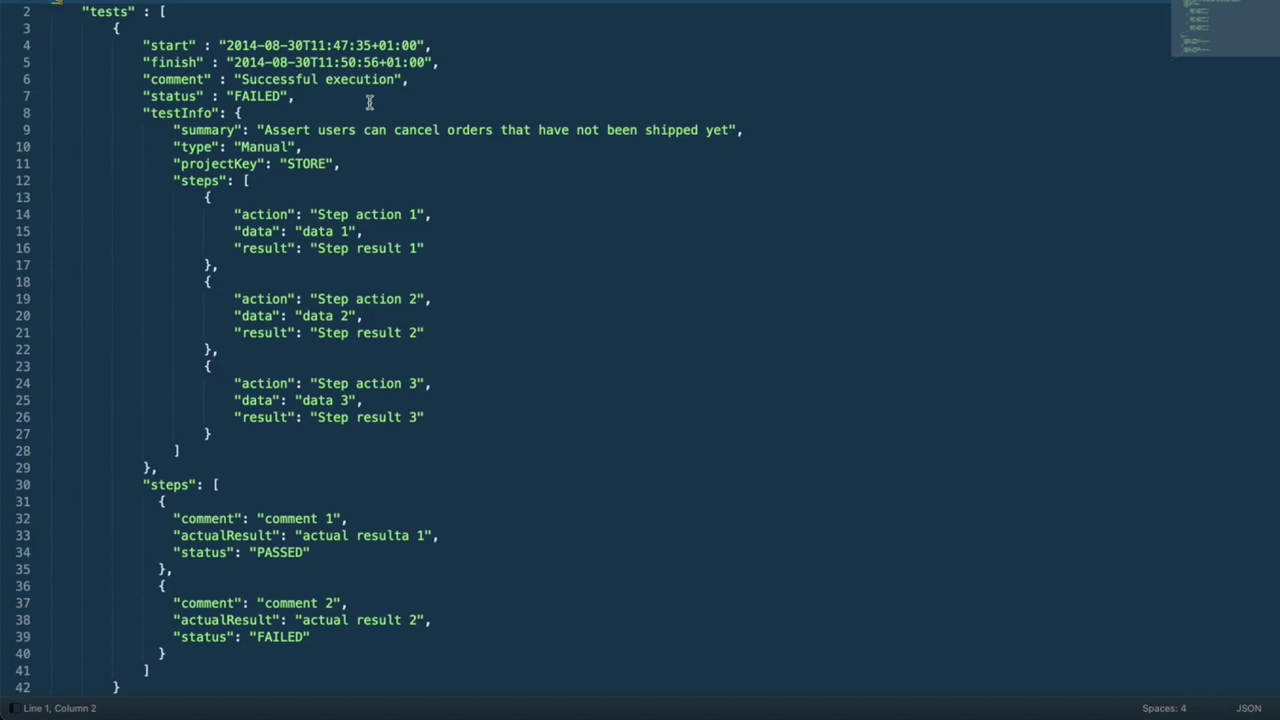
Examine the testInfo block of the JSON results file, including its Manual type and step definitions
left_click_drag(144, 113, 243, 113)
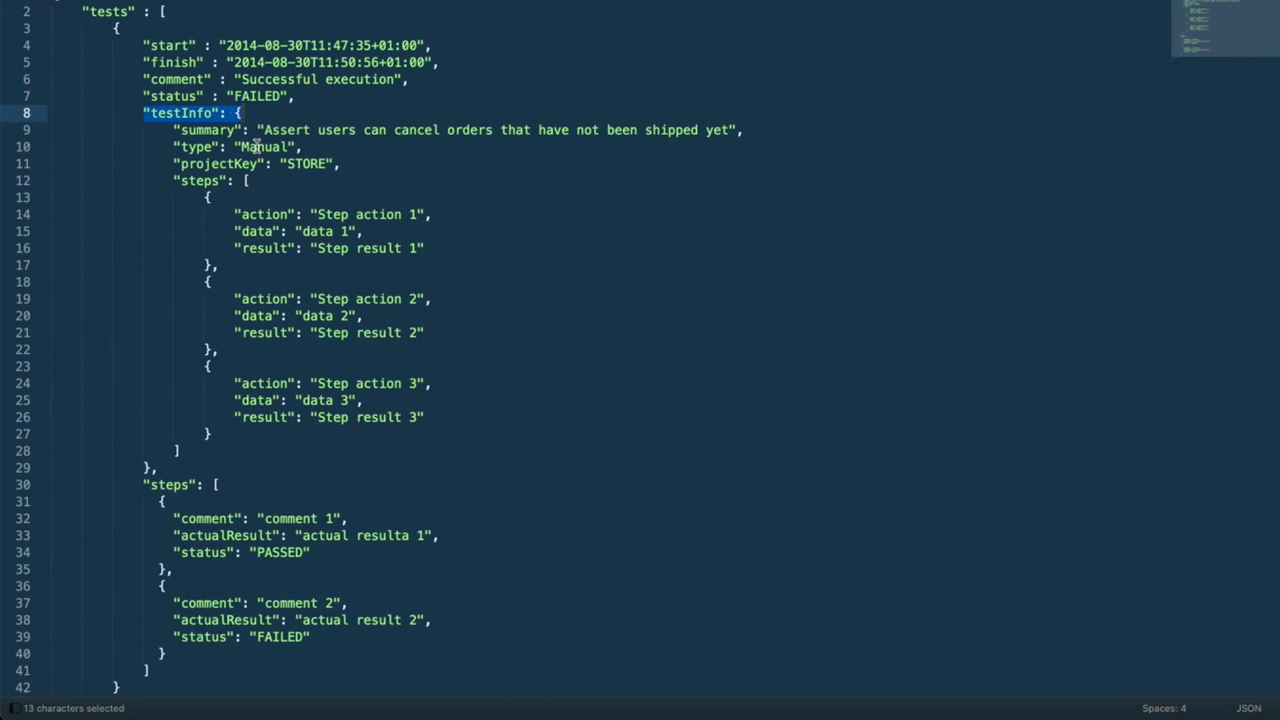
left_click(181, 115)
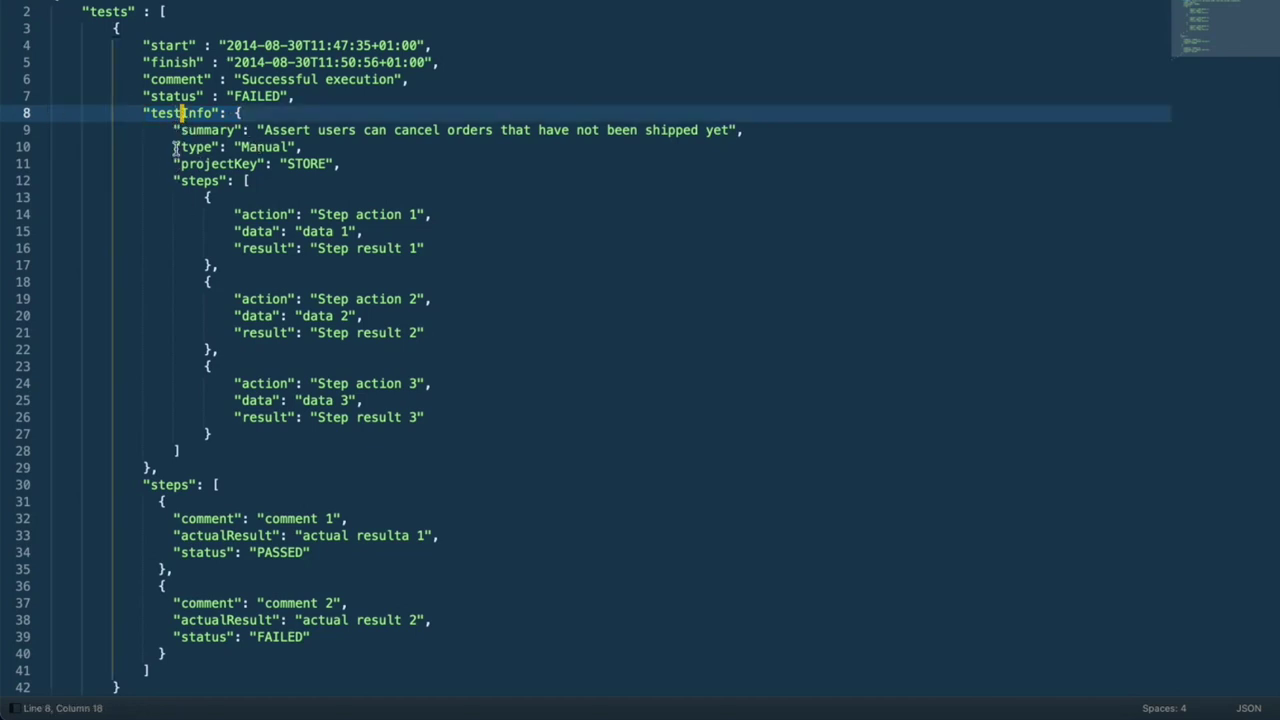
left_click_drag(173, 147, 310, 148)
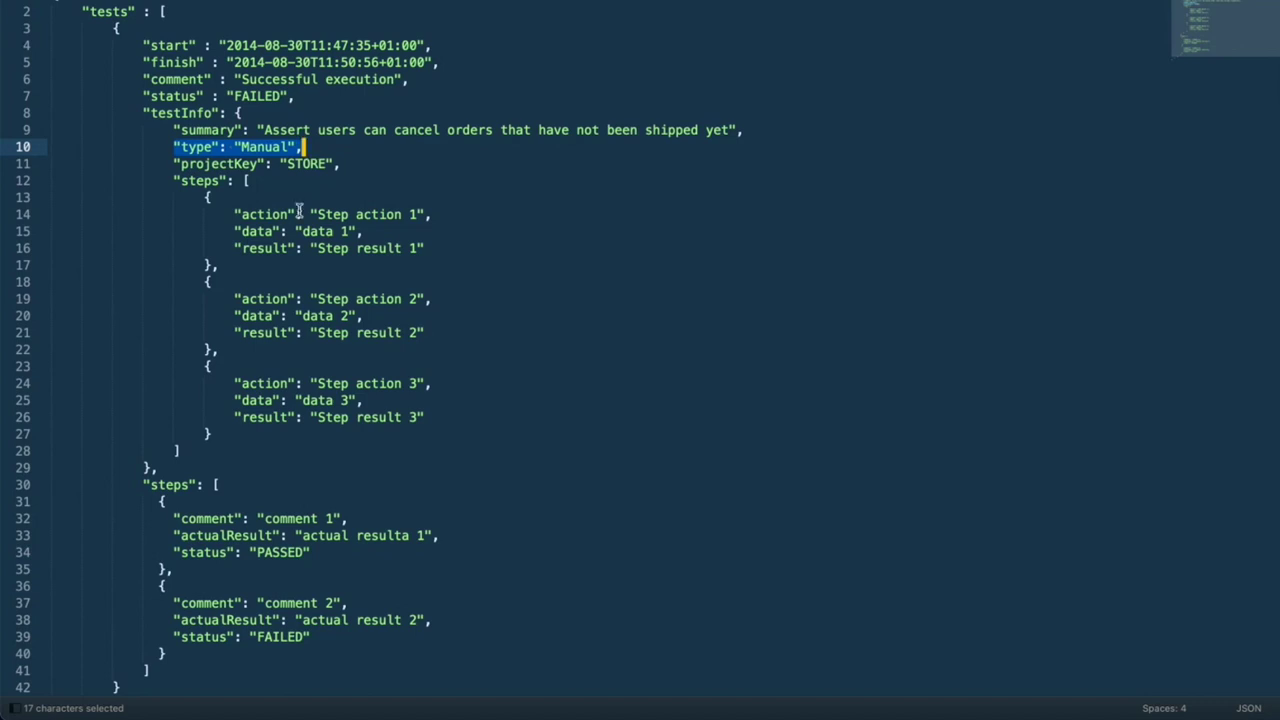
scroll(203, 150, "down", 1)
left_click_drag(143, 111, 206, 465)
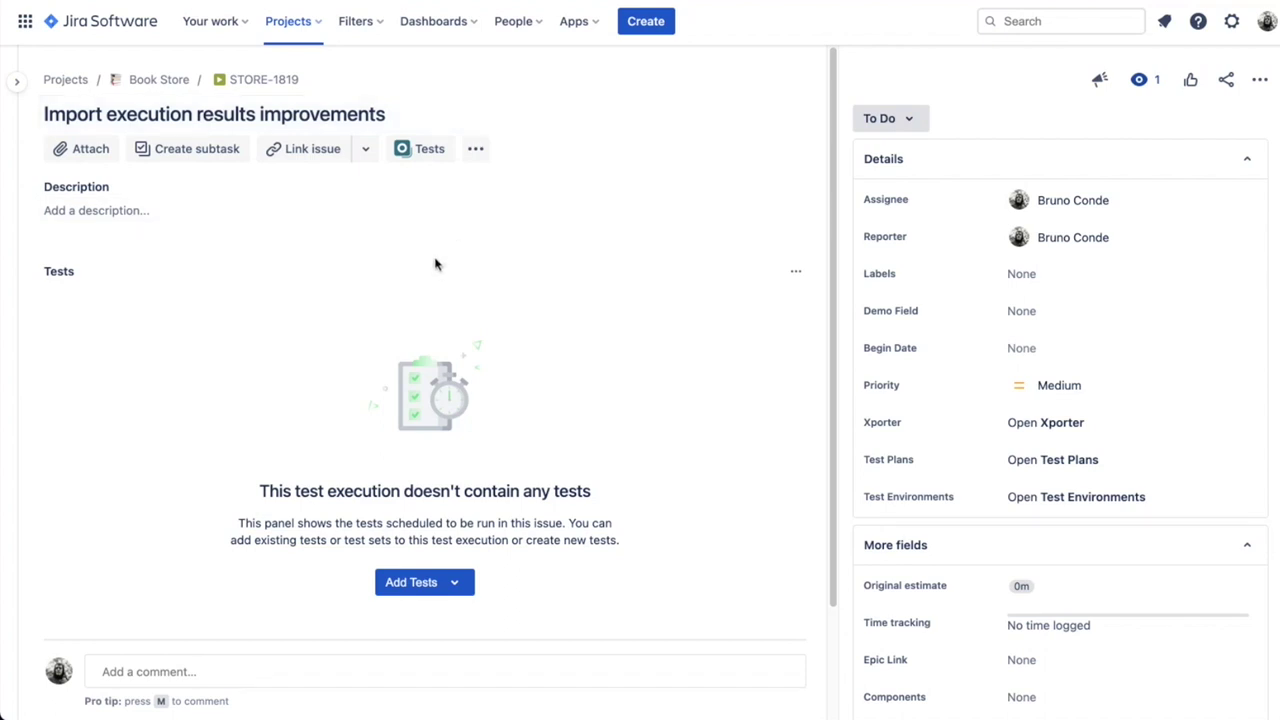
Import the execution results from manual_with_info.json into test execution STORE-1819
scroll(437, 263, "down", 1)
scroll(486, 234, "up", 1)
left_click(1259, 80)
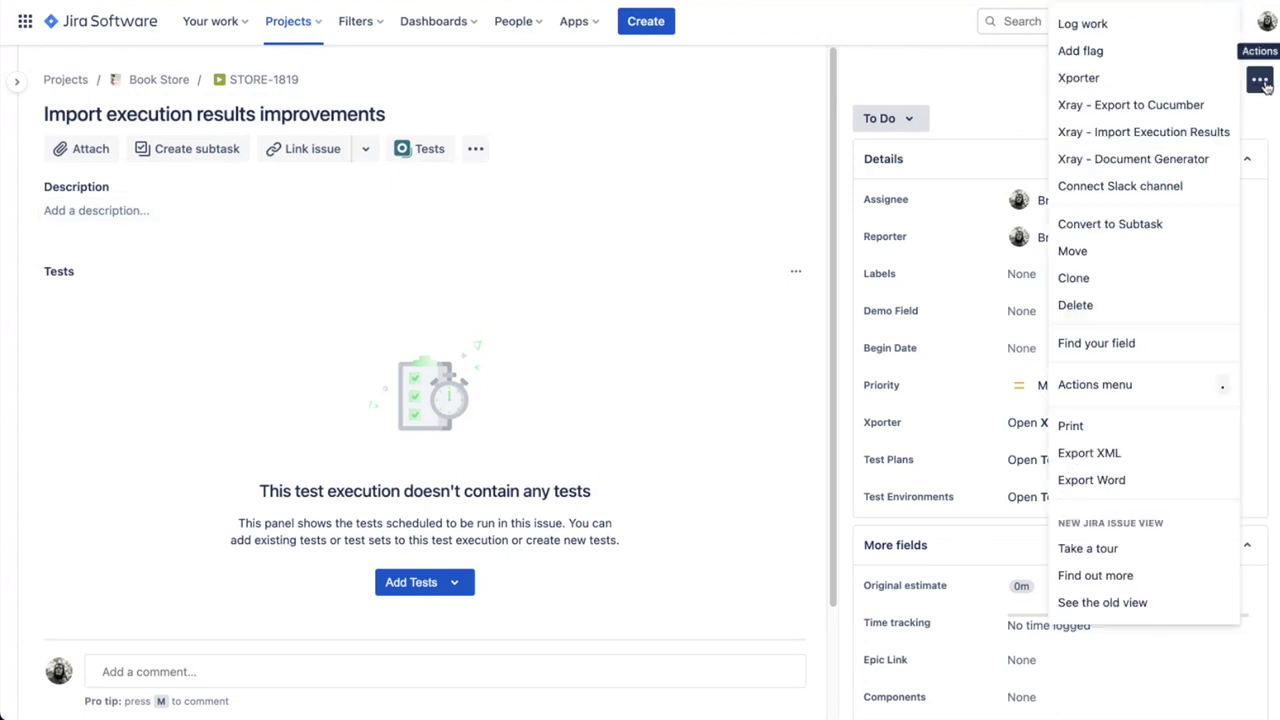
left_click(1176, 146)
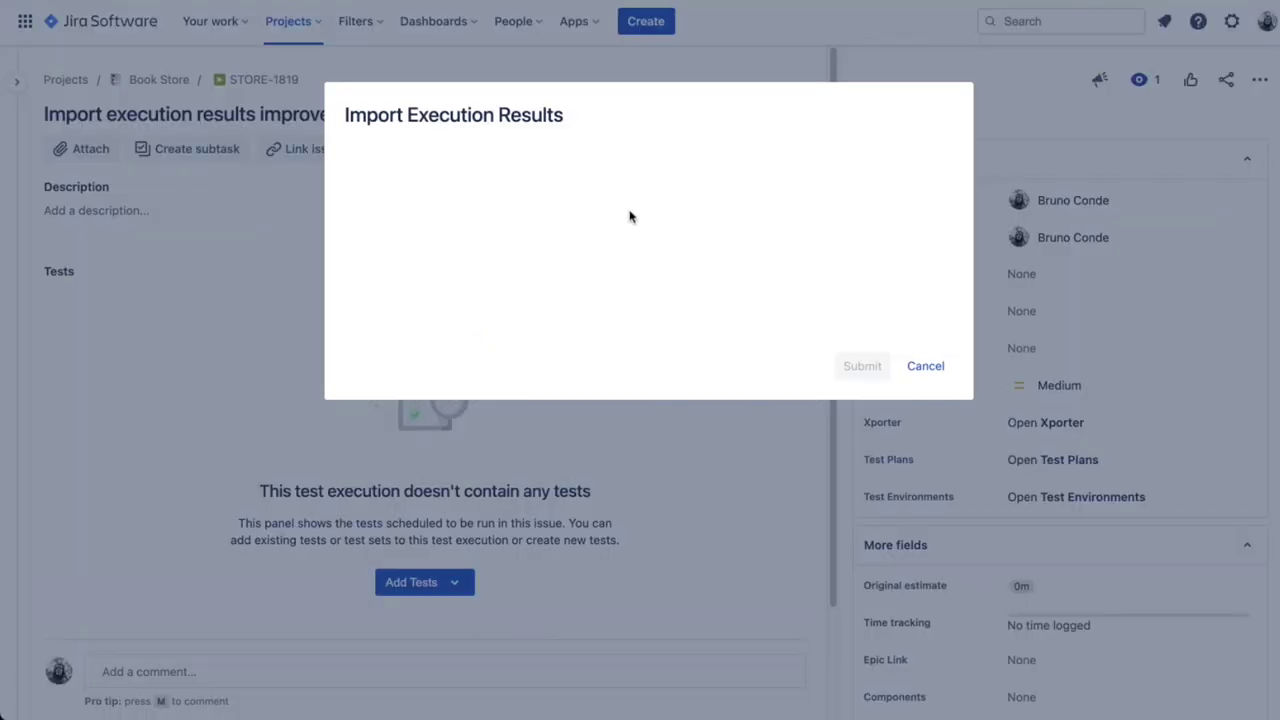
left_click(441, 175)
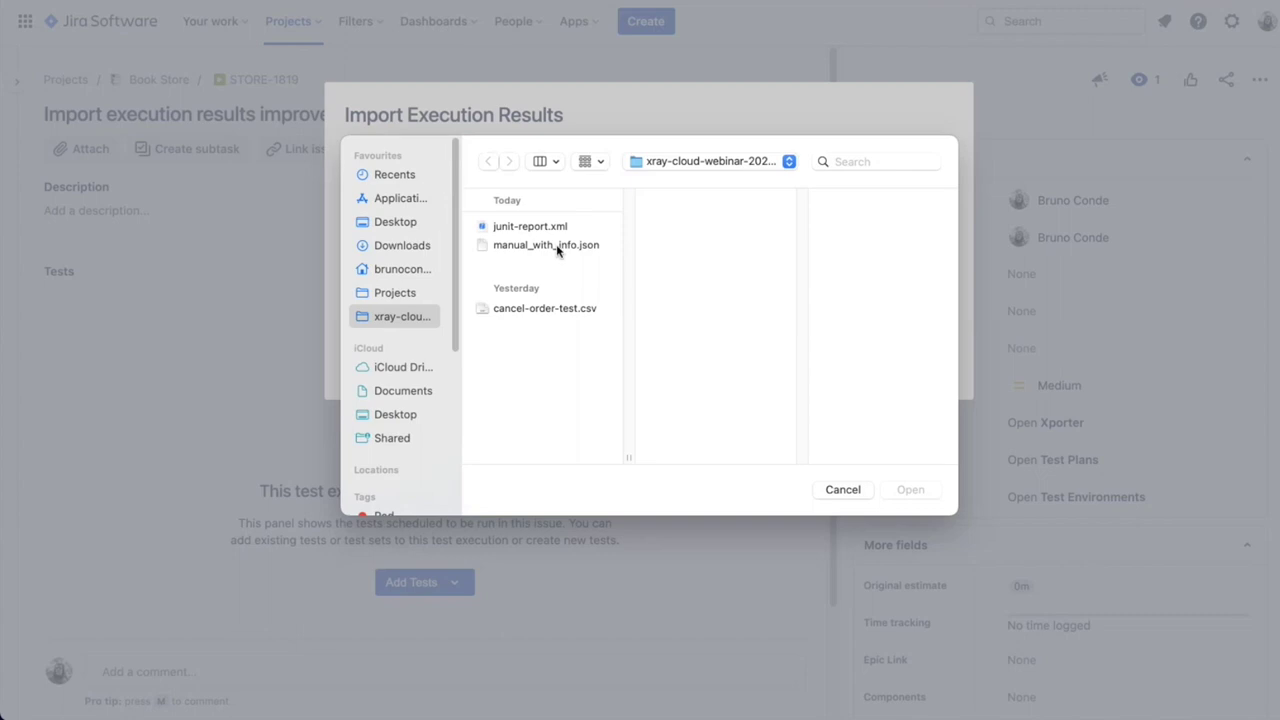
left_click(557, 250)
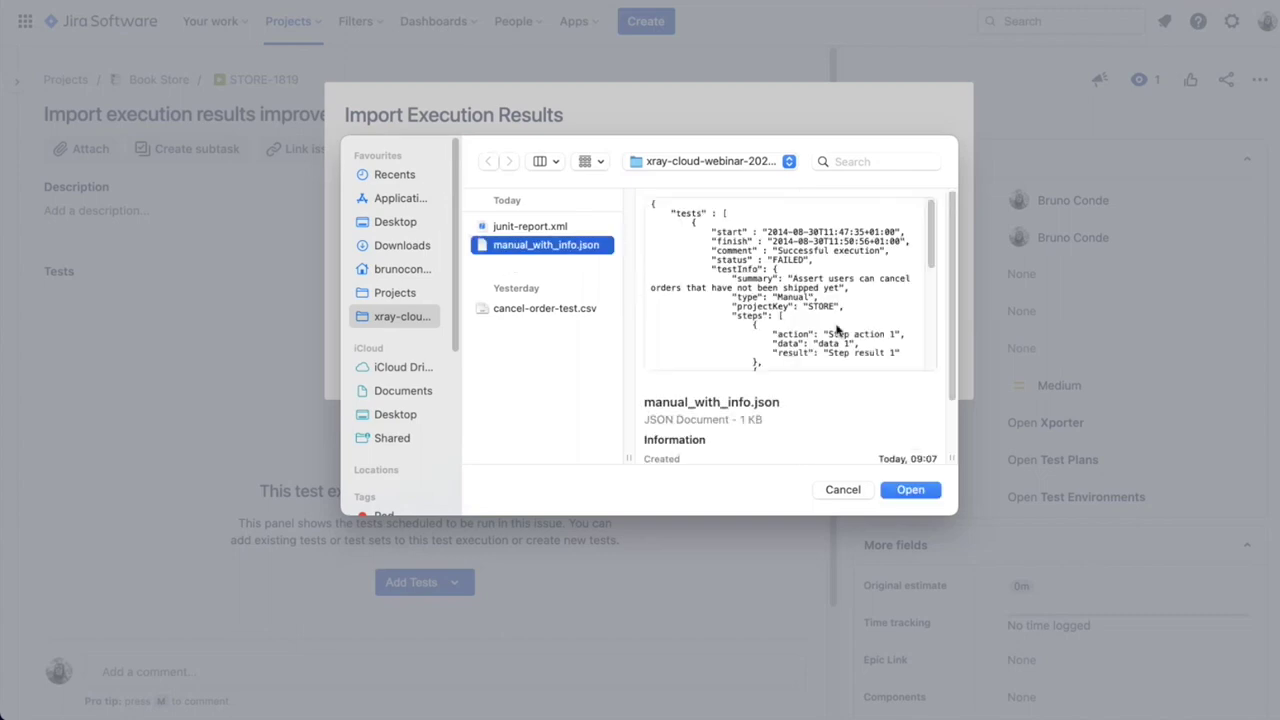
left_click(908, 490)
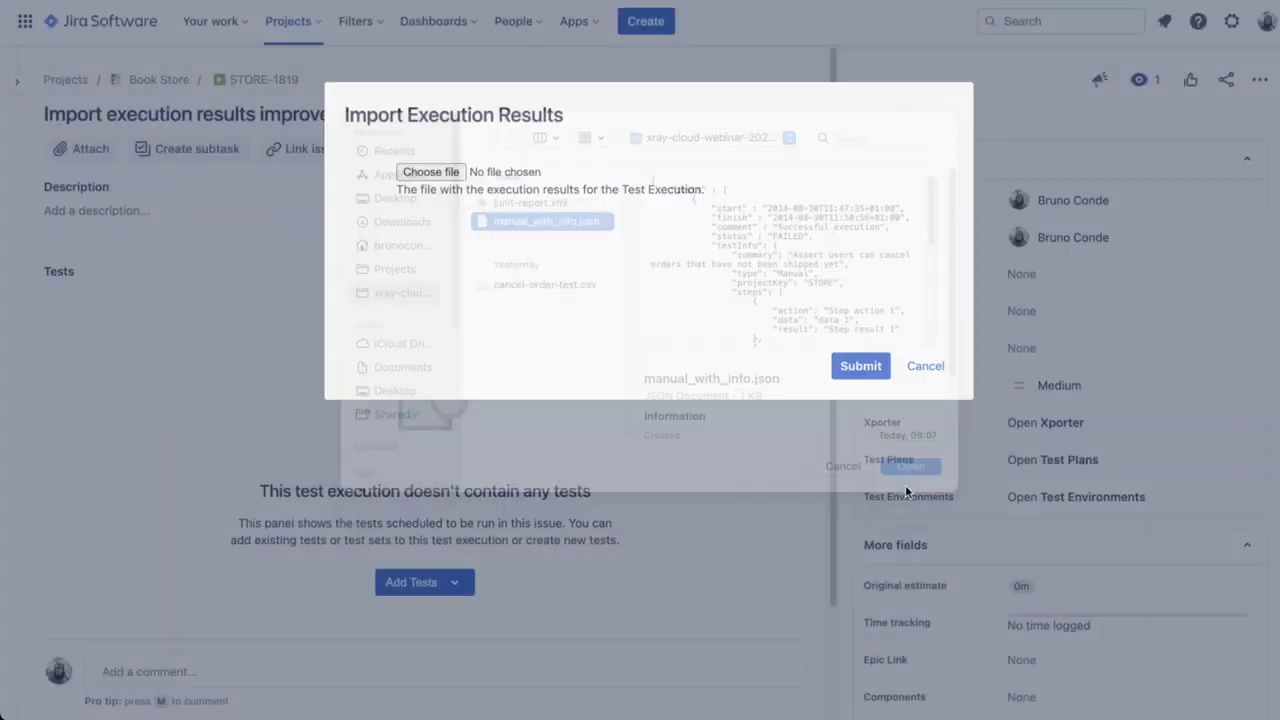
left_click(860, 366)
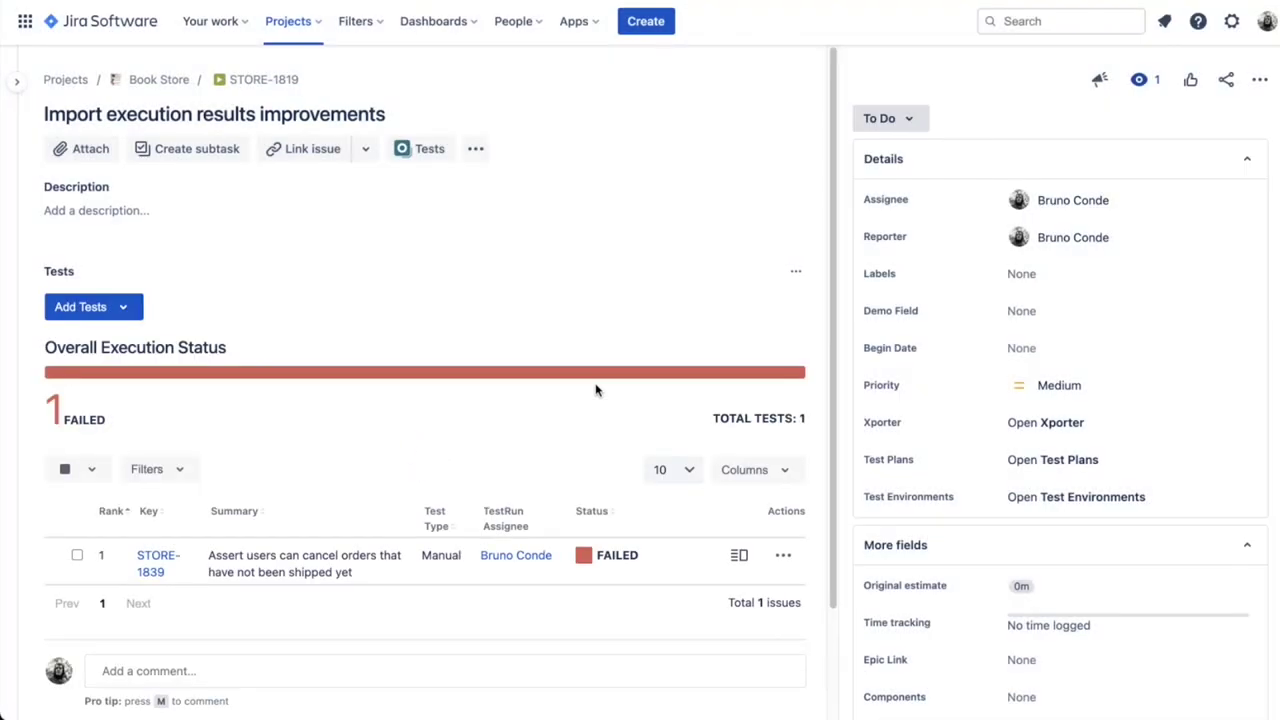
Open the run details of test STORE-1839, review its dates, findings and step results, and return to the test execution
scroll(697, 394, "down", 2)
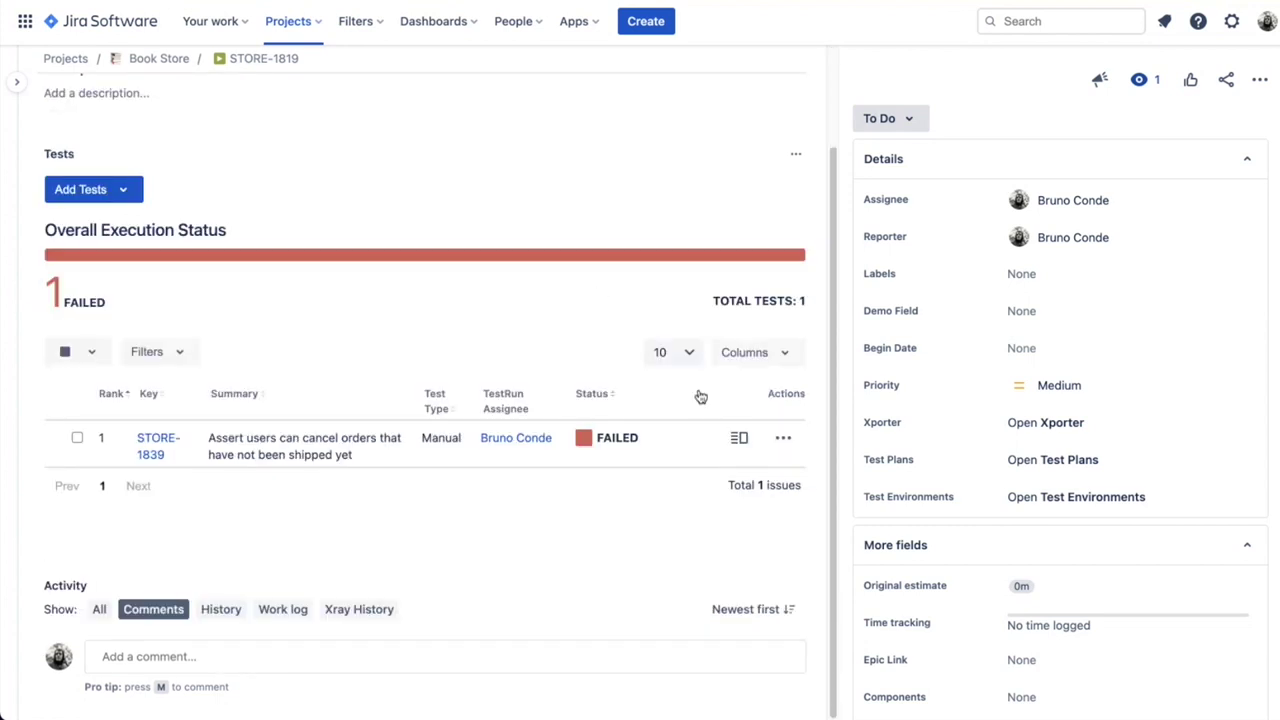
left_click(739, 438)
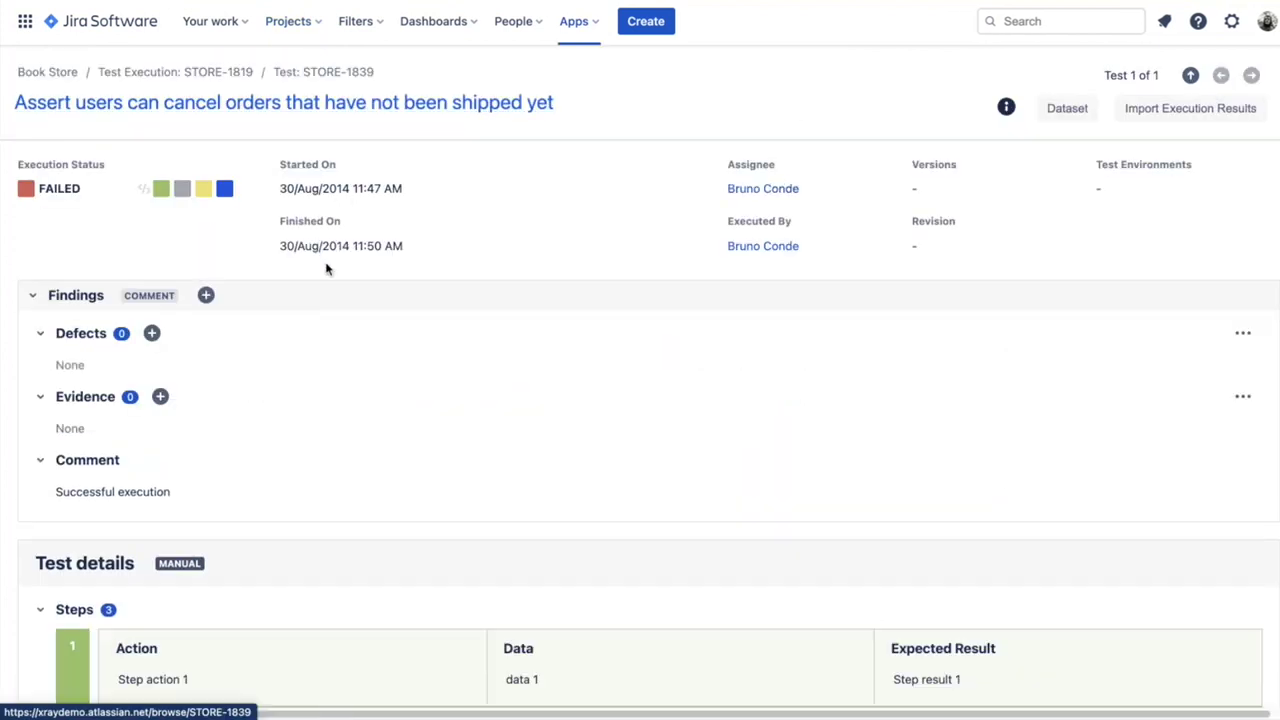
scroll(366, 252, "down", 3)
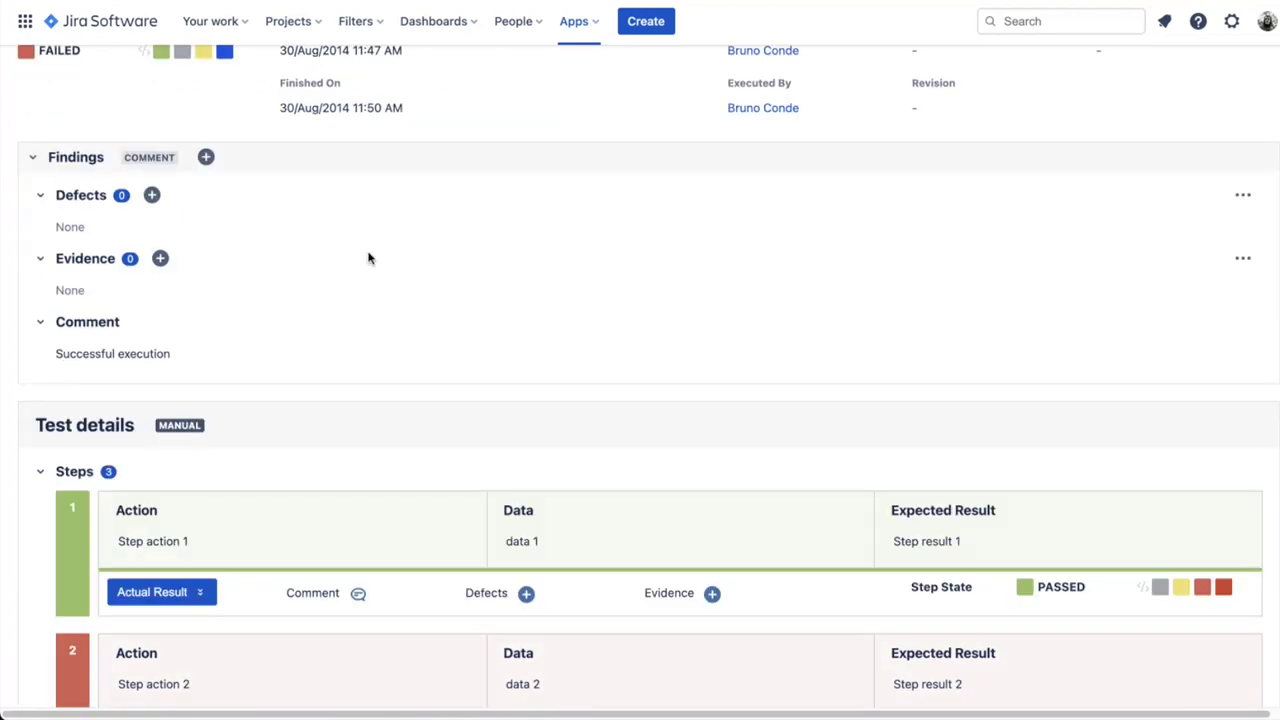
scroll(366, 252, "down", 3)
scroll(368, 258, "down", 1)
scroll(368, 258, "up", 3)
scroll(368, 258, "up", 1)
scroll(368, 258, "down", 3)
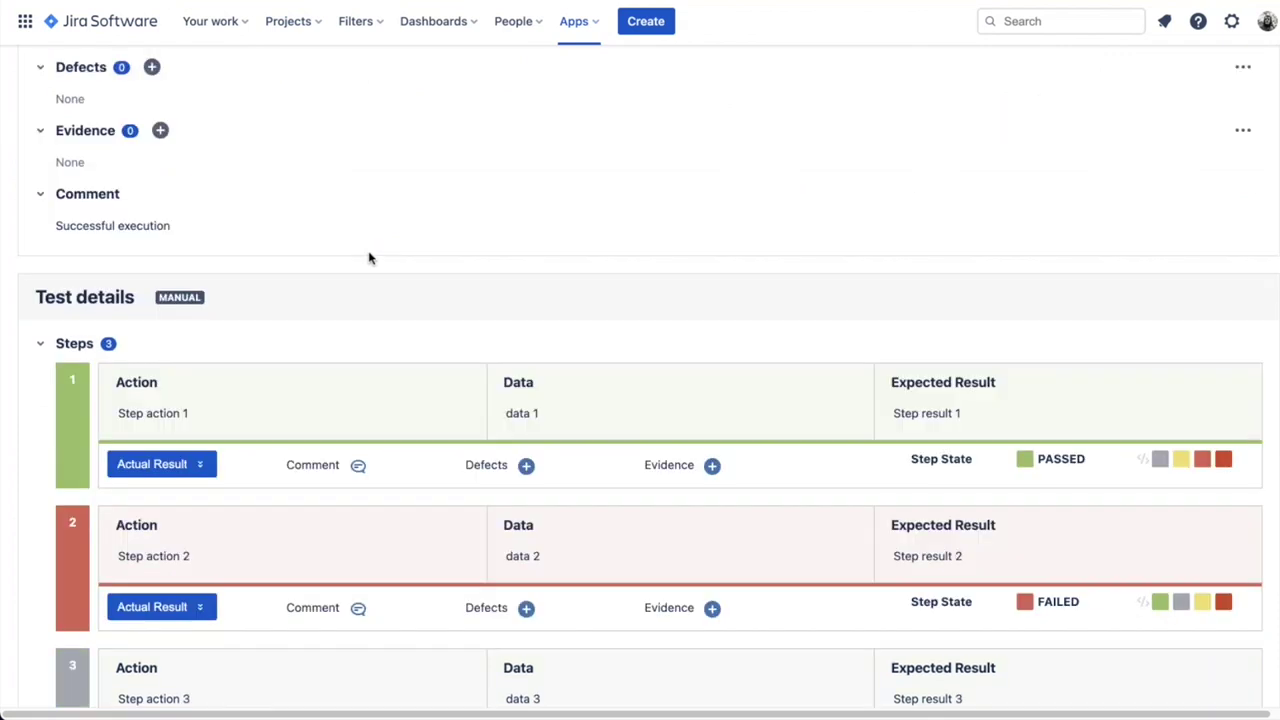
scroll(368, 258, "down", 2)
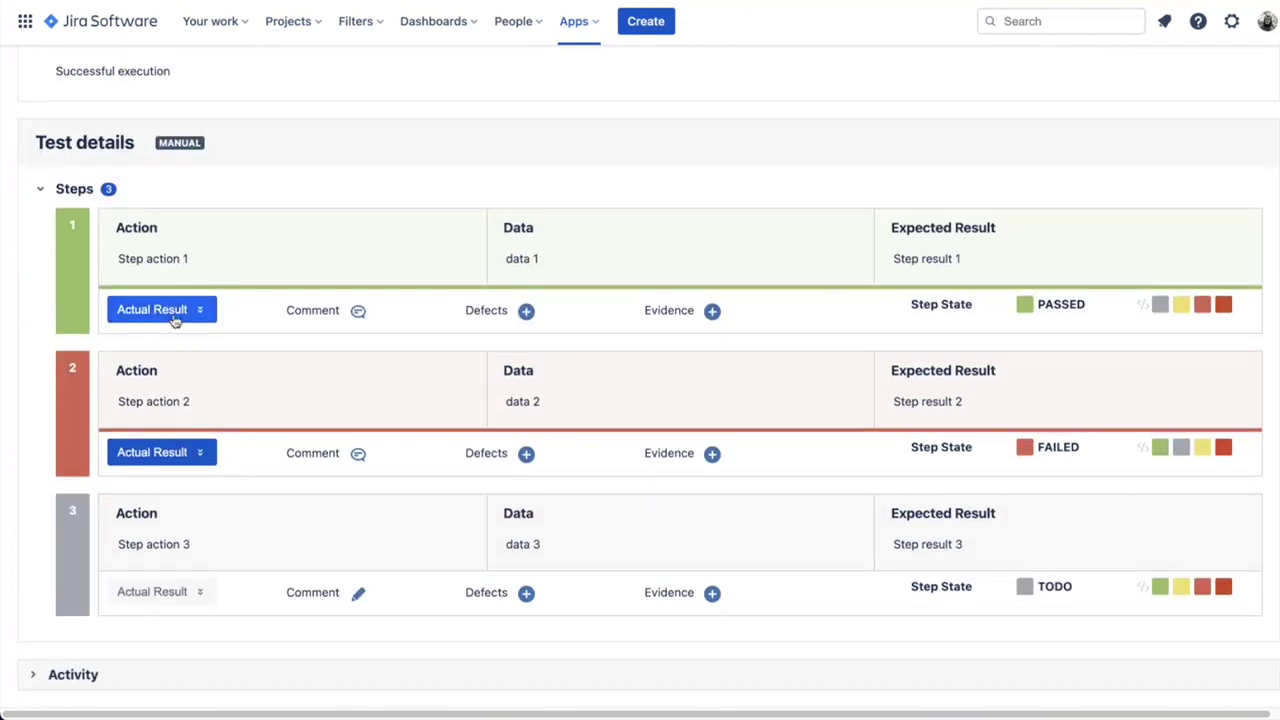
scroll(460, 146, "up", 5)
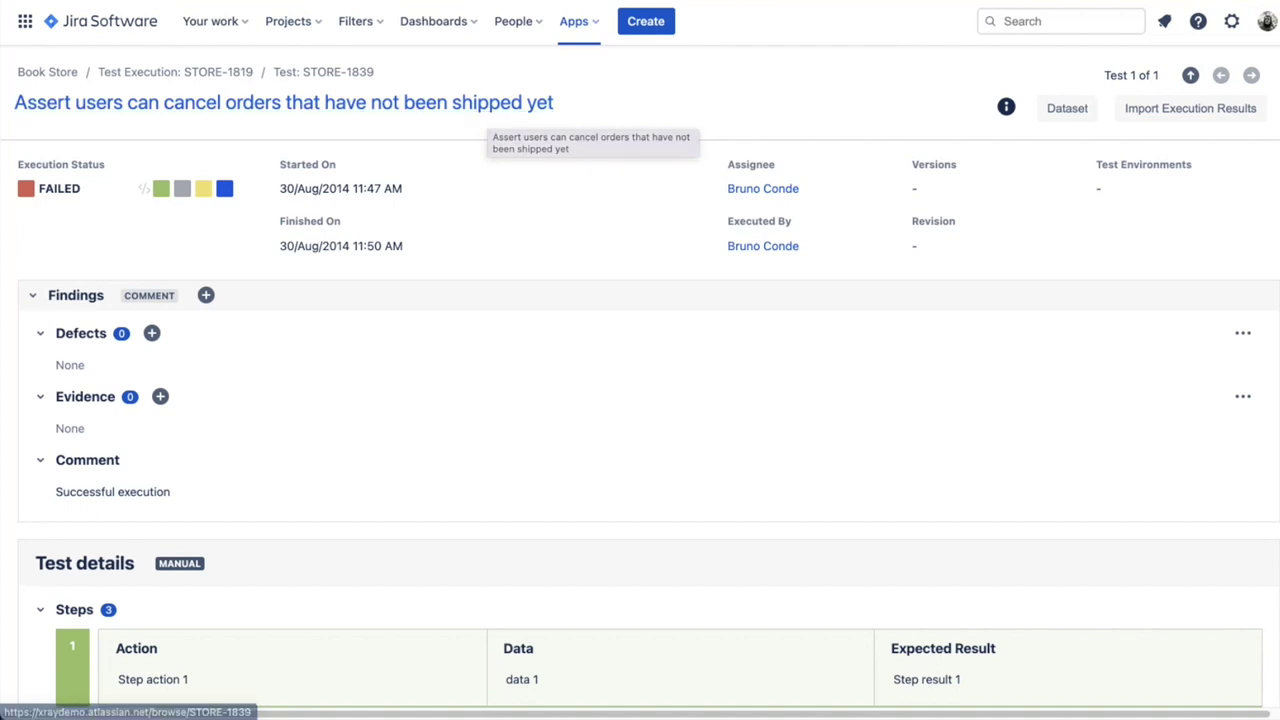
left_click(186, 80)
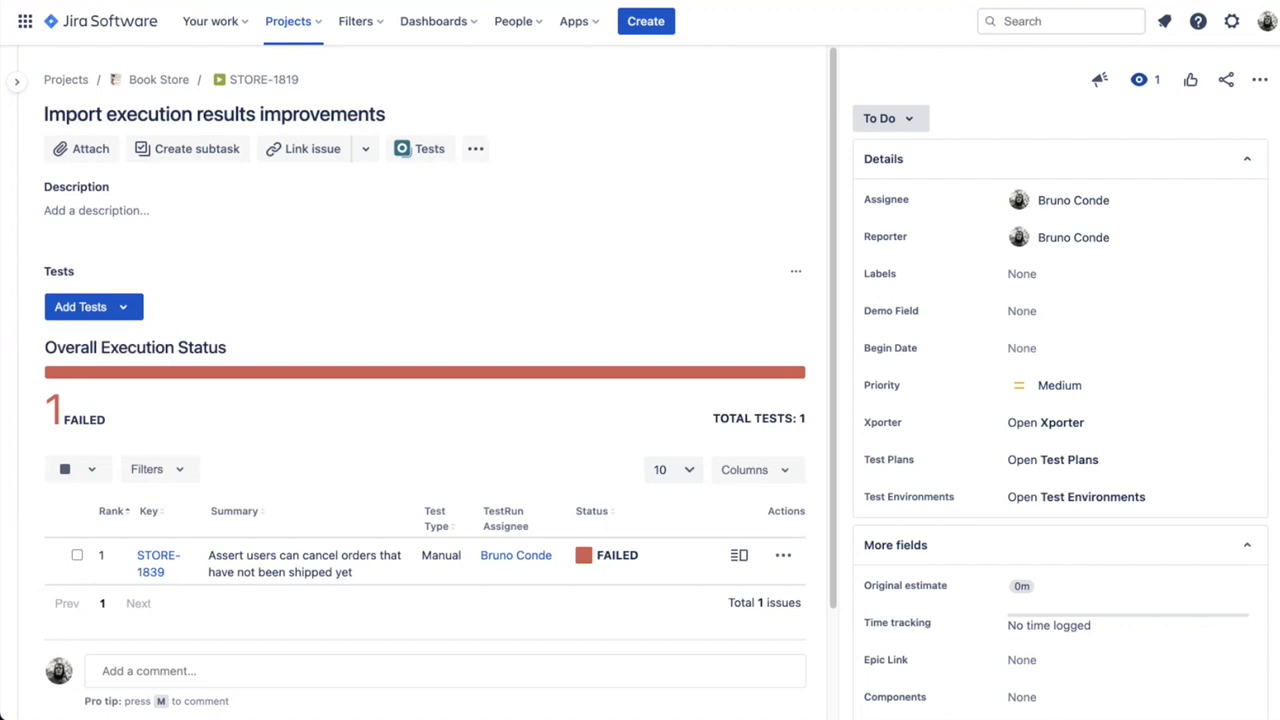
Switch to the xray-junit-extensions repository on GitHub and read the README's overview, main classes and installation instructions
left_click(1180, 2)
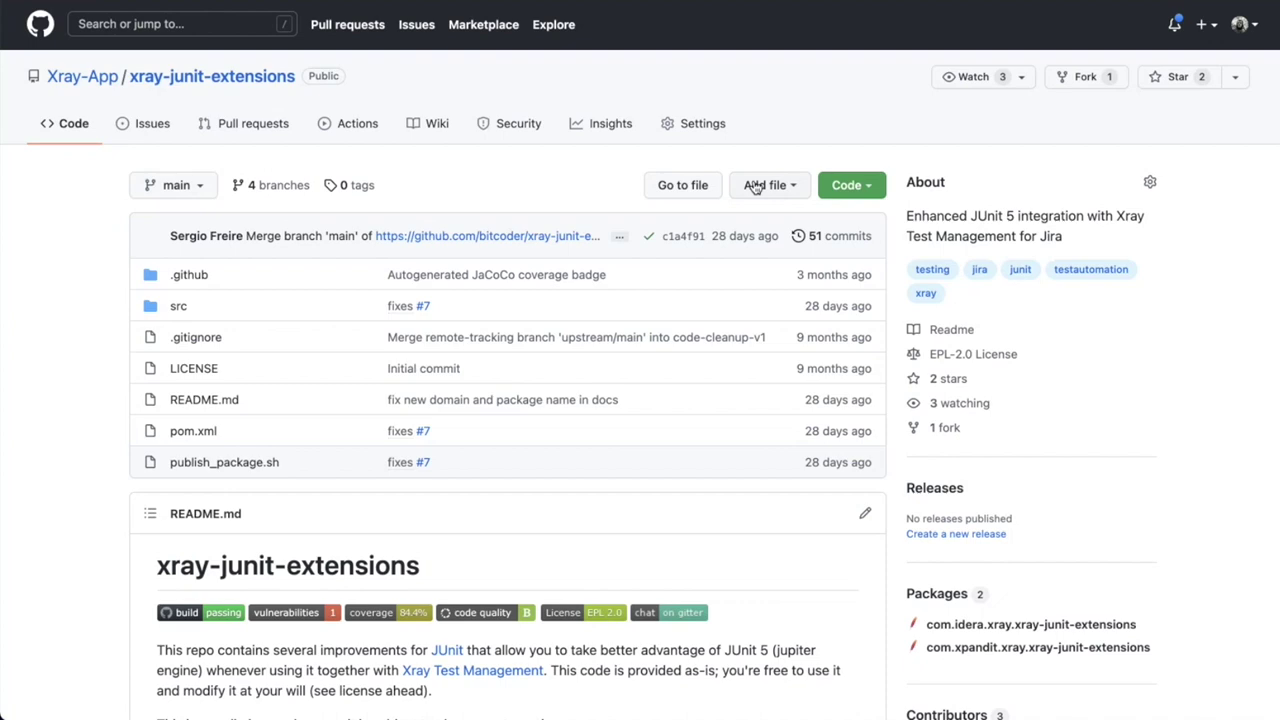
scroll(530, 263, "down", 5)
scroll(530, 263, "down", 15)
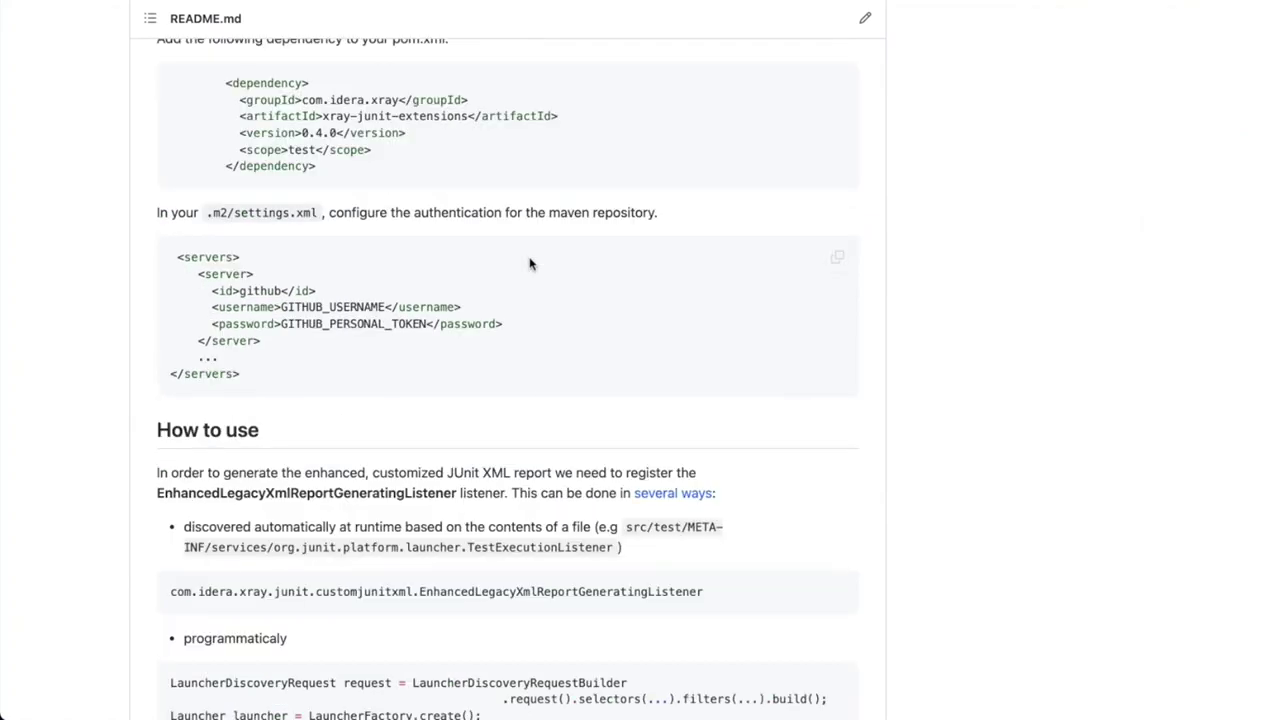
scroll(530, 263, "up", 20)
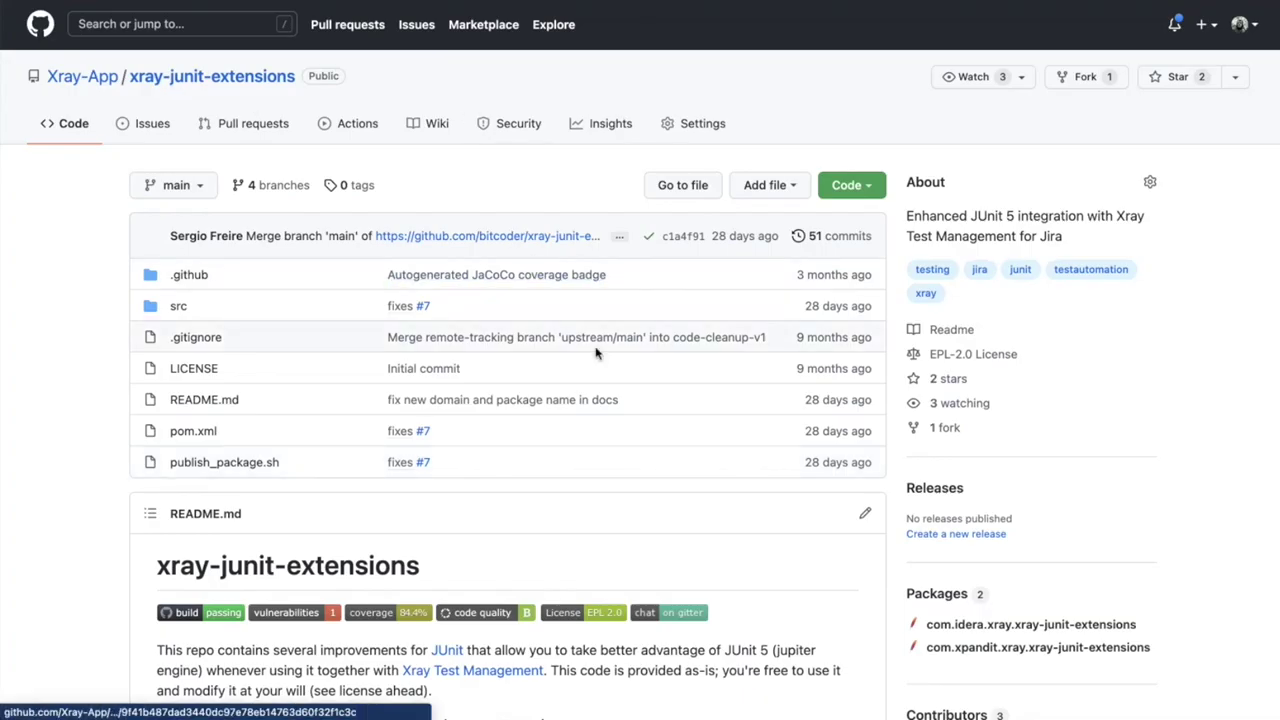
scroll(596, 353, "down", 5)
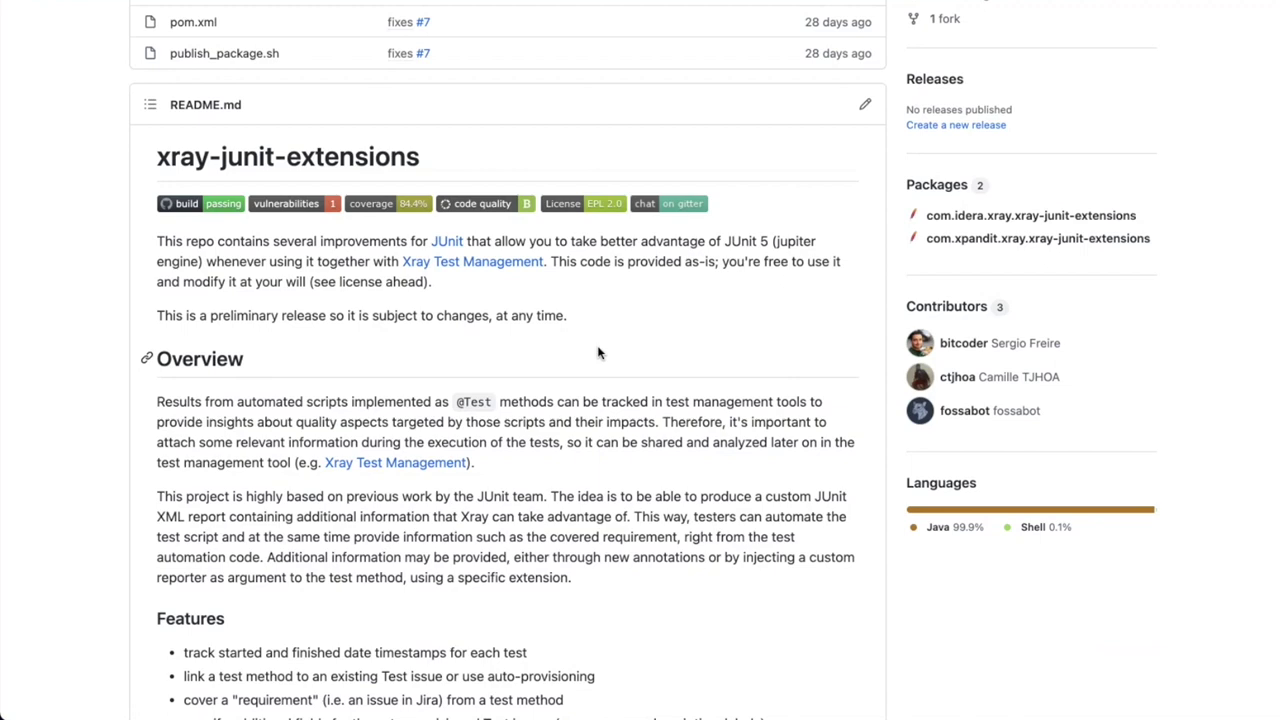
scroll(598, 352, "down", 8)
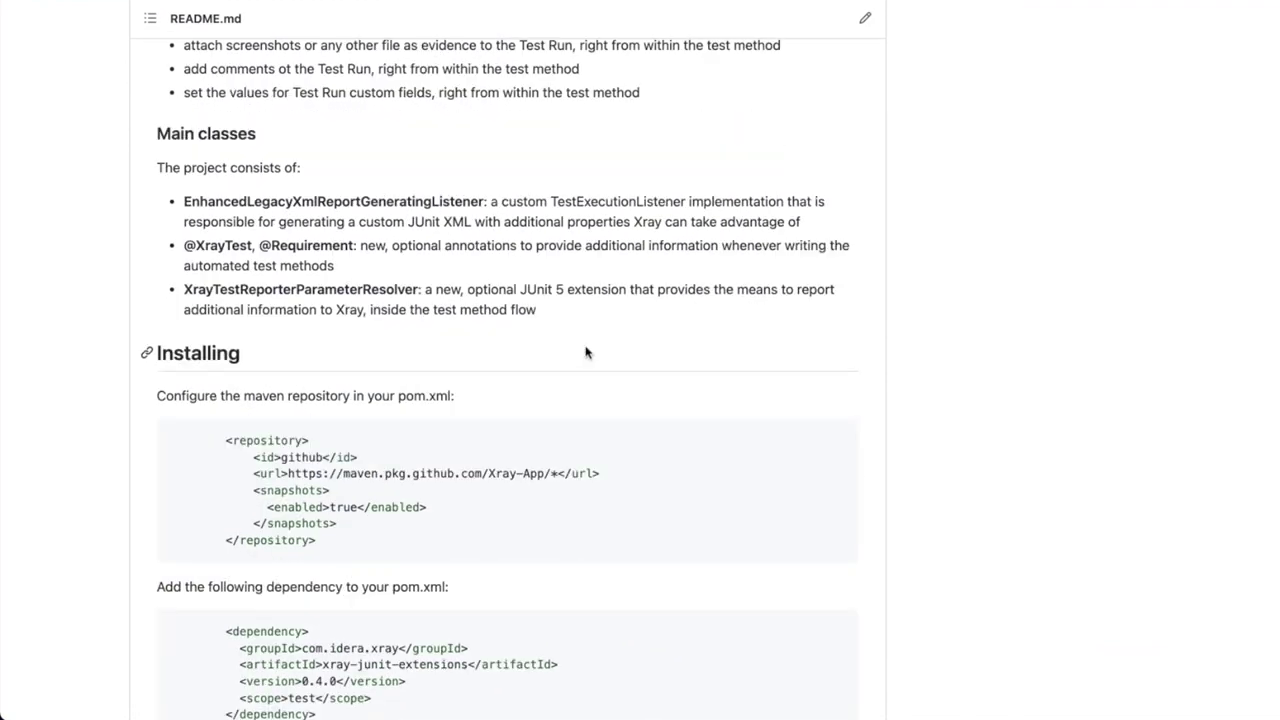
scroll(586, 352, "down", 2)
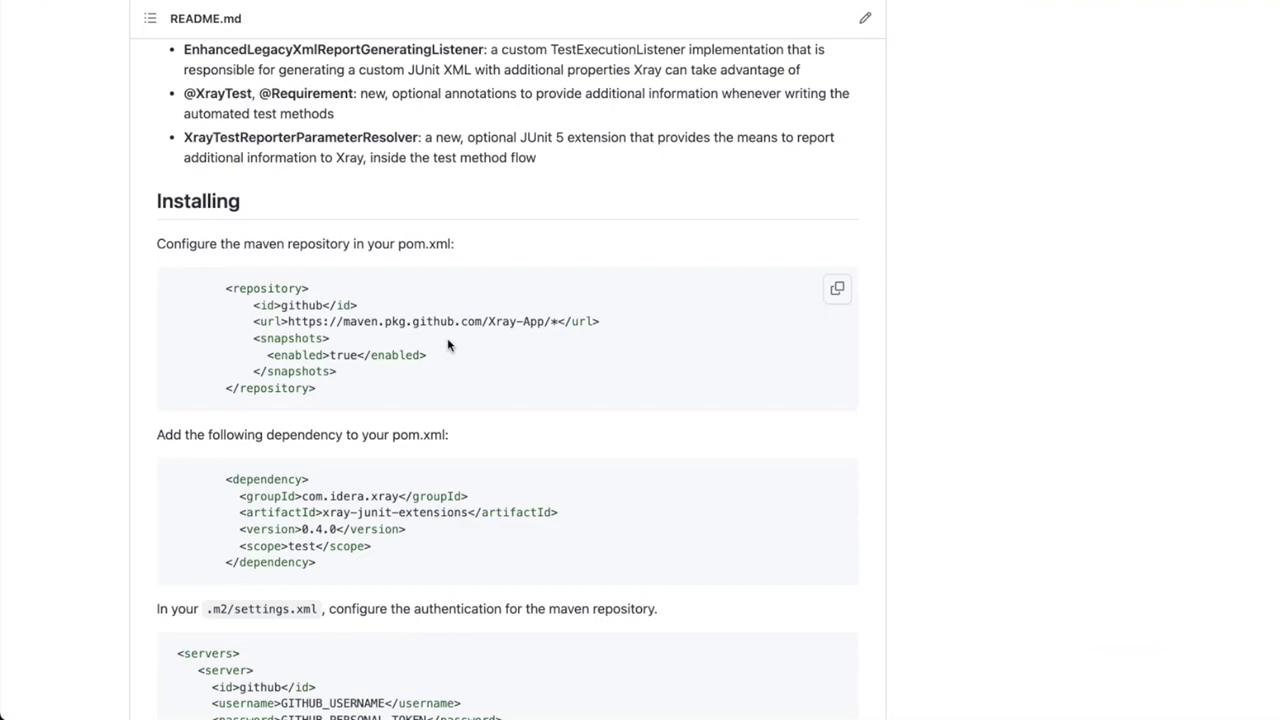
scroll(450, 330, "down", 3)
scroll(457, 314, "down", 7)
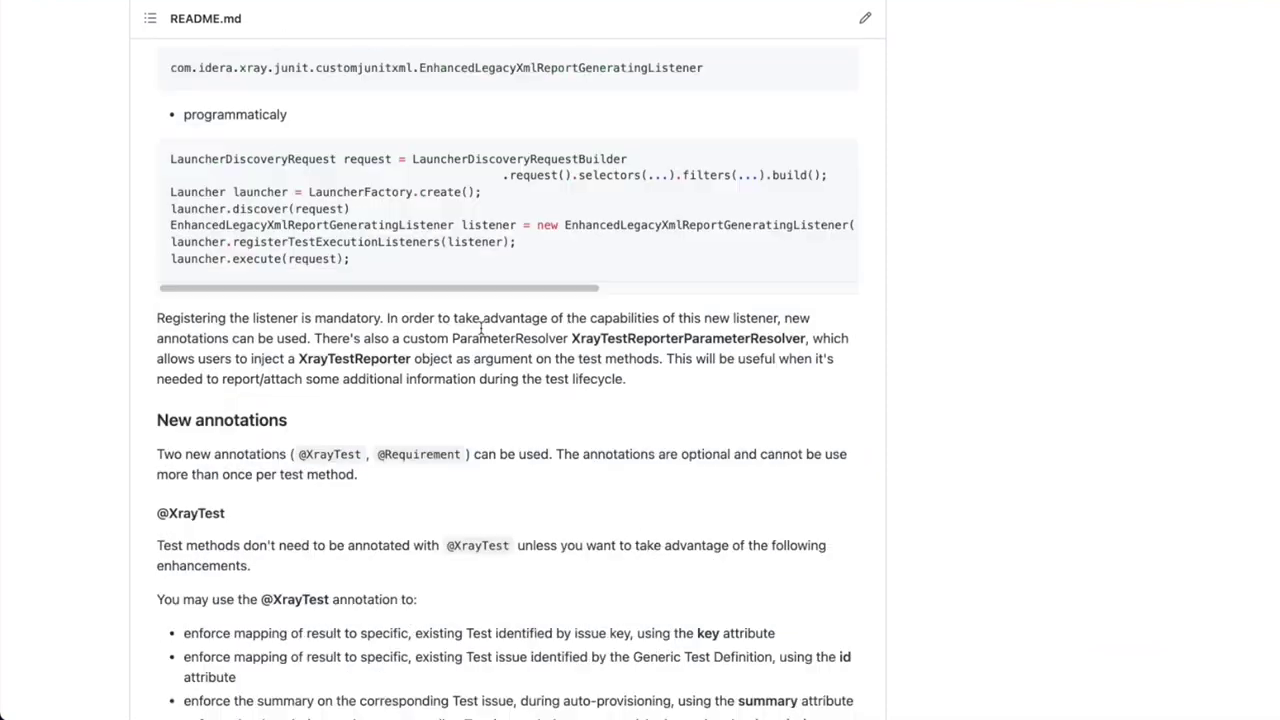
scroll(483, 333, "down", 10)
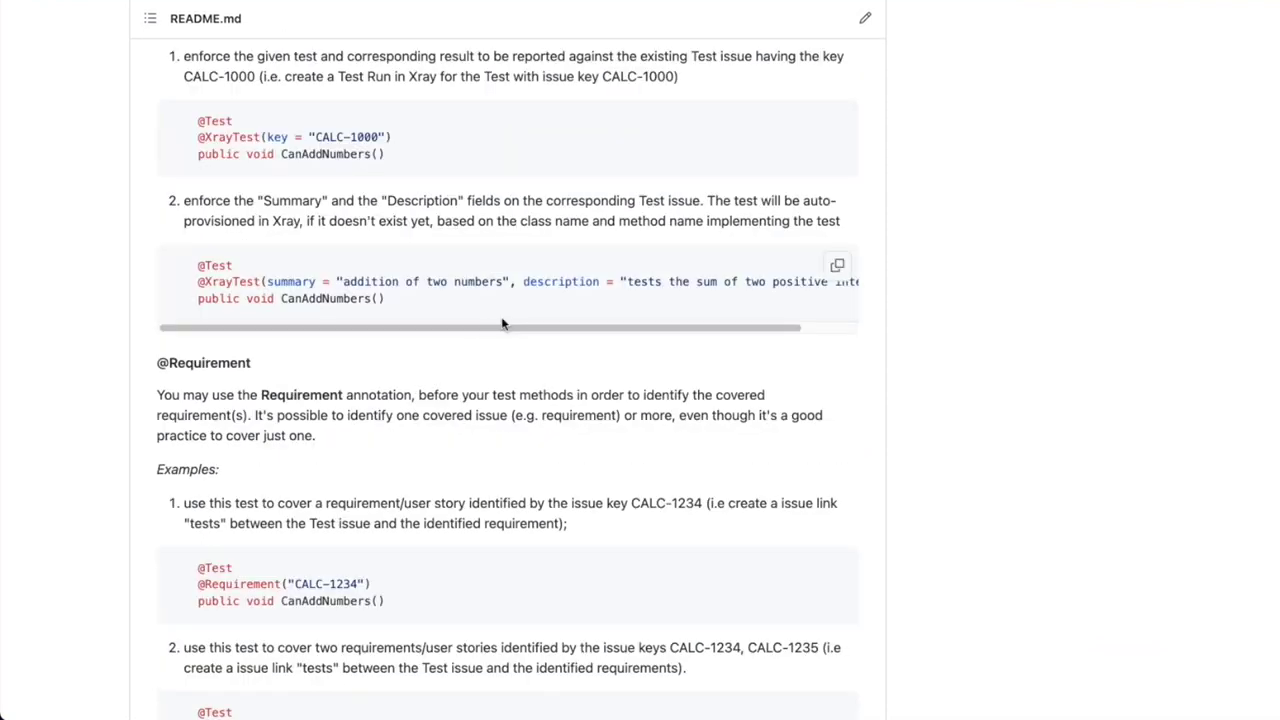
scroll(510, 325, "up", 2)
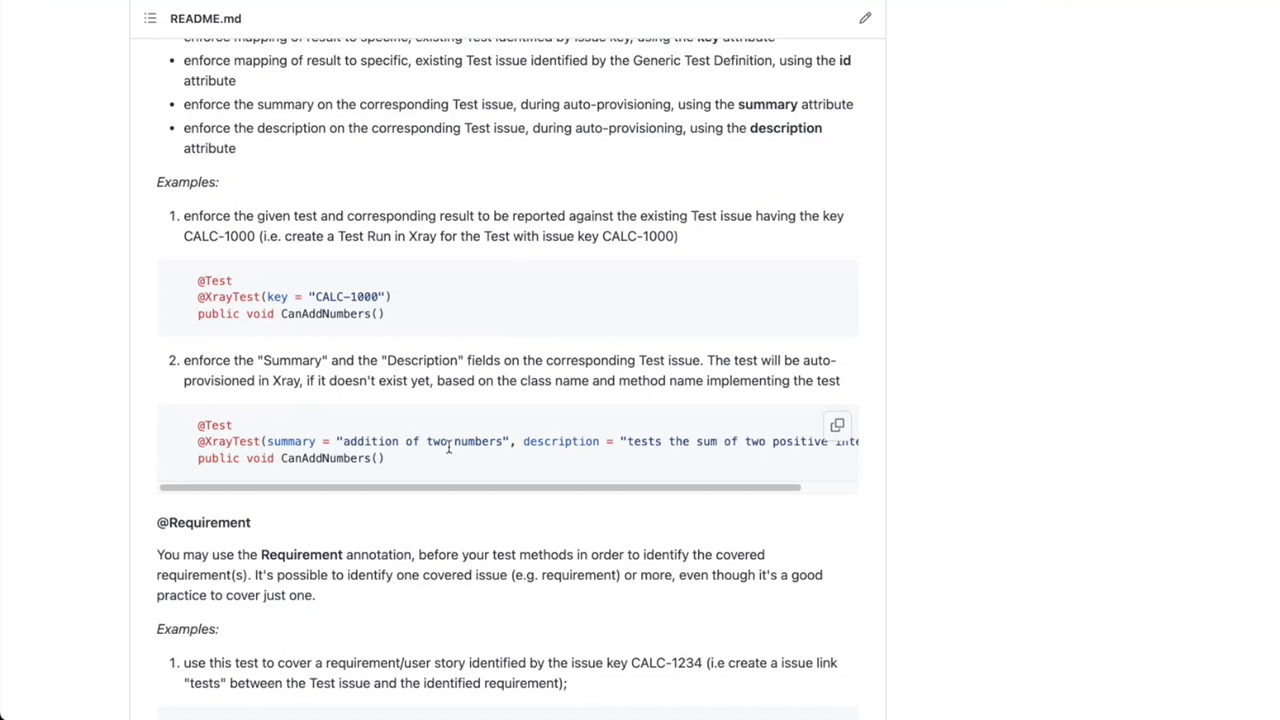
scroll(346, 360, "down", 3)
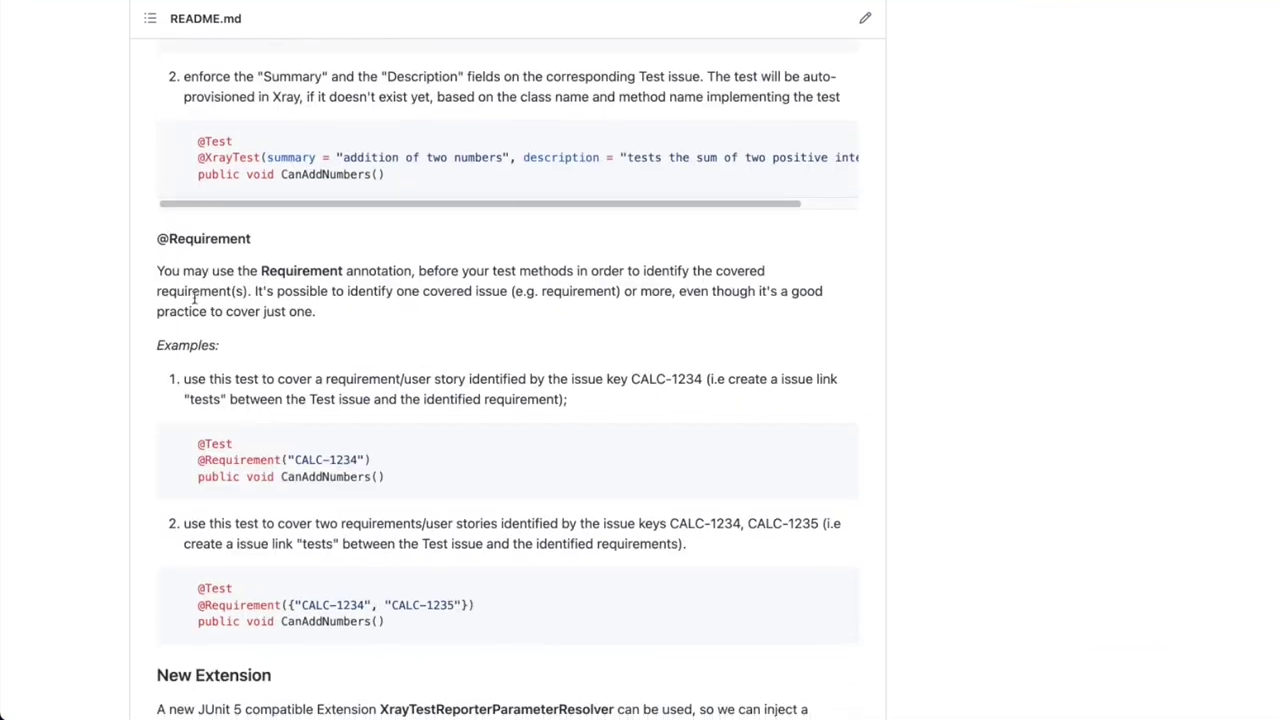
left_click_drag(263, 240, 158, 236)
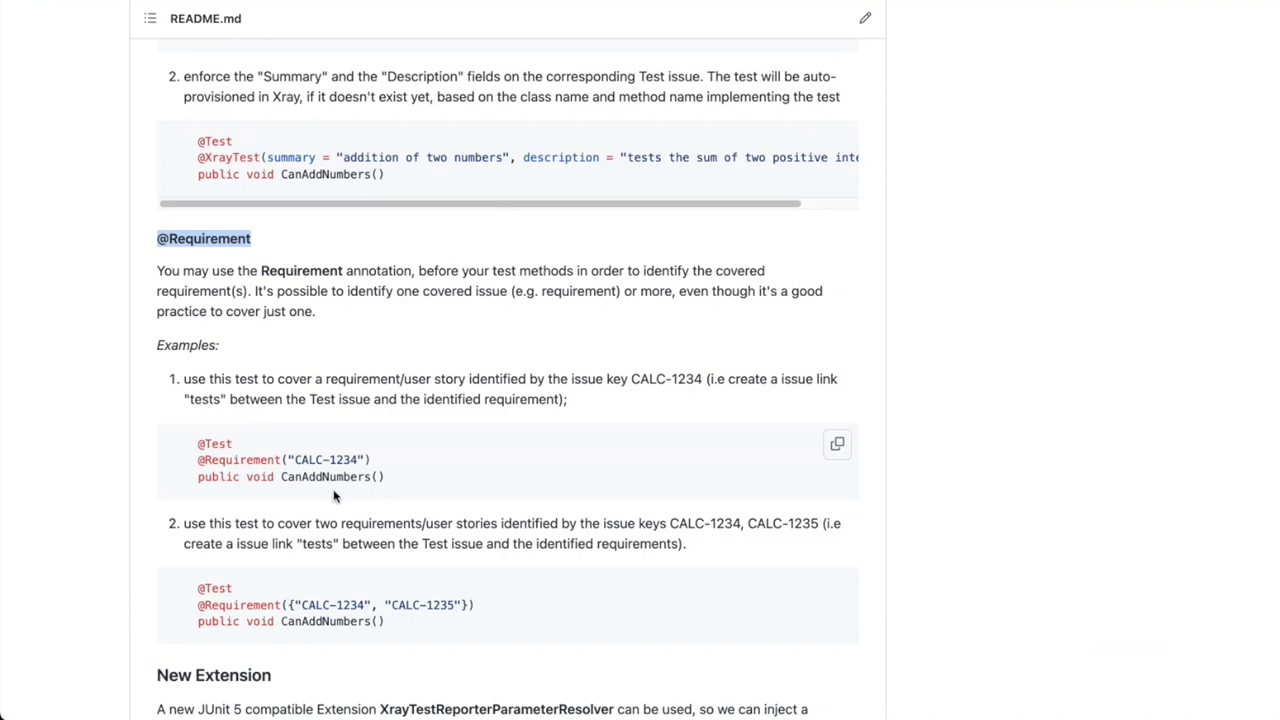
scroll(305, 476, "down", 5)
scroll(320, 484, "down", 1)
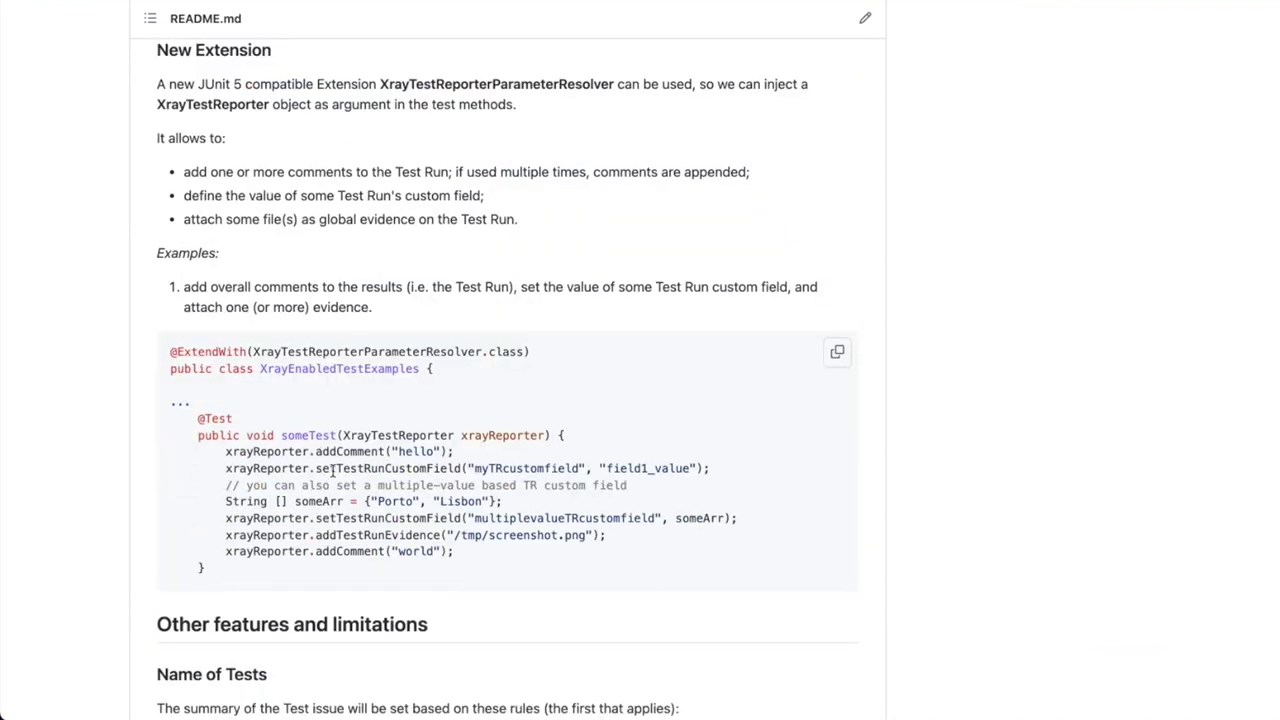
scroll(333, 470, "up", 5)
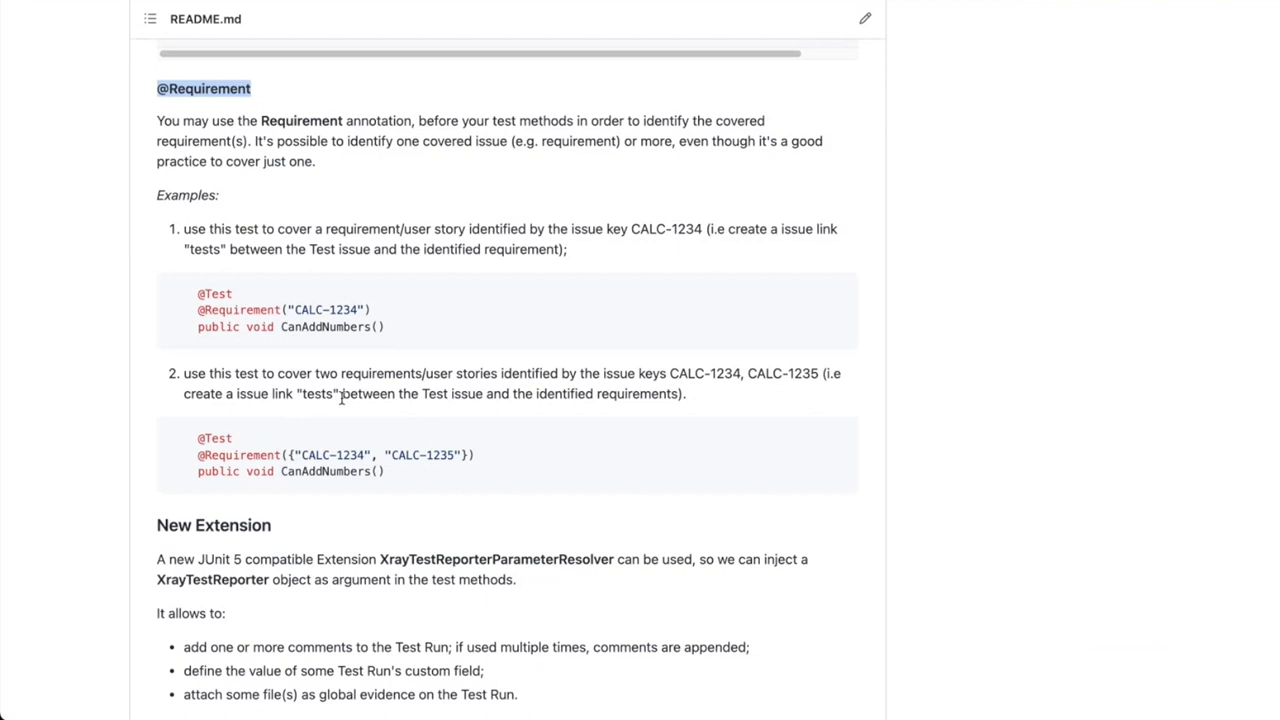
scroll(408, 253, "up", 15)
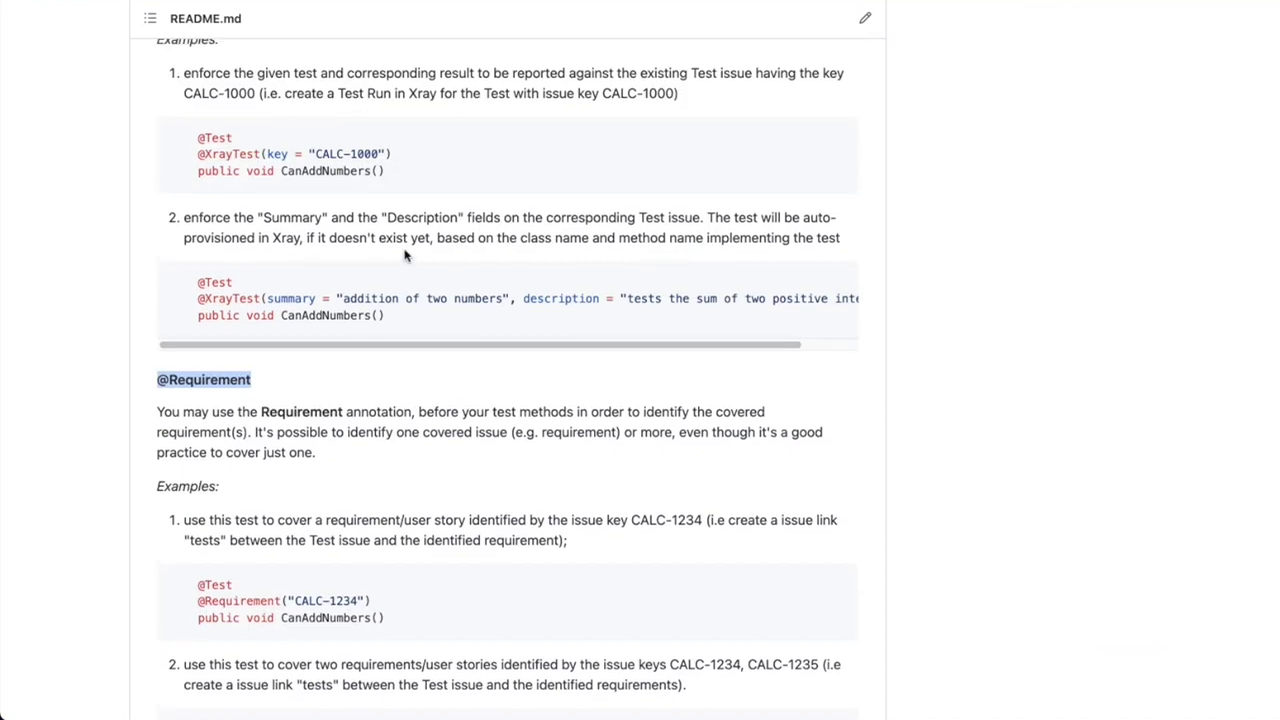
scroll(408, 253, "up", 15)
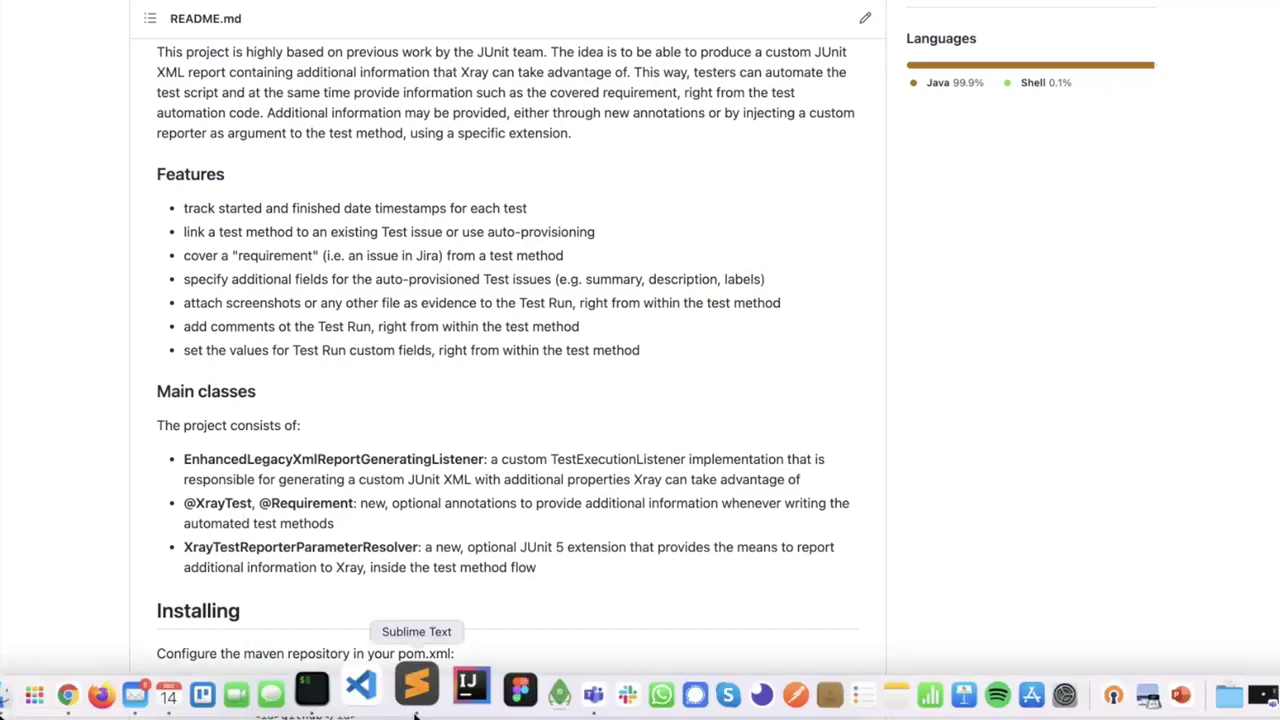
Examine the properties block of the JUnit XML report in Sublime Text, and return to test execution STORE-1819 in Jira
left_click(414, 688)
left_click(515, 323)
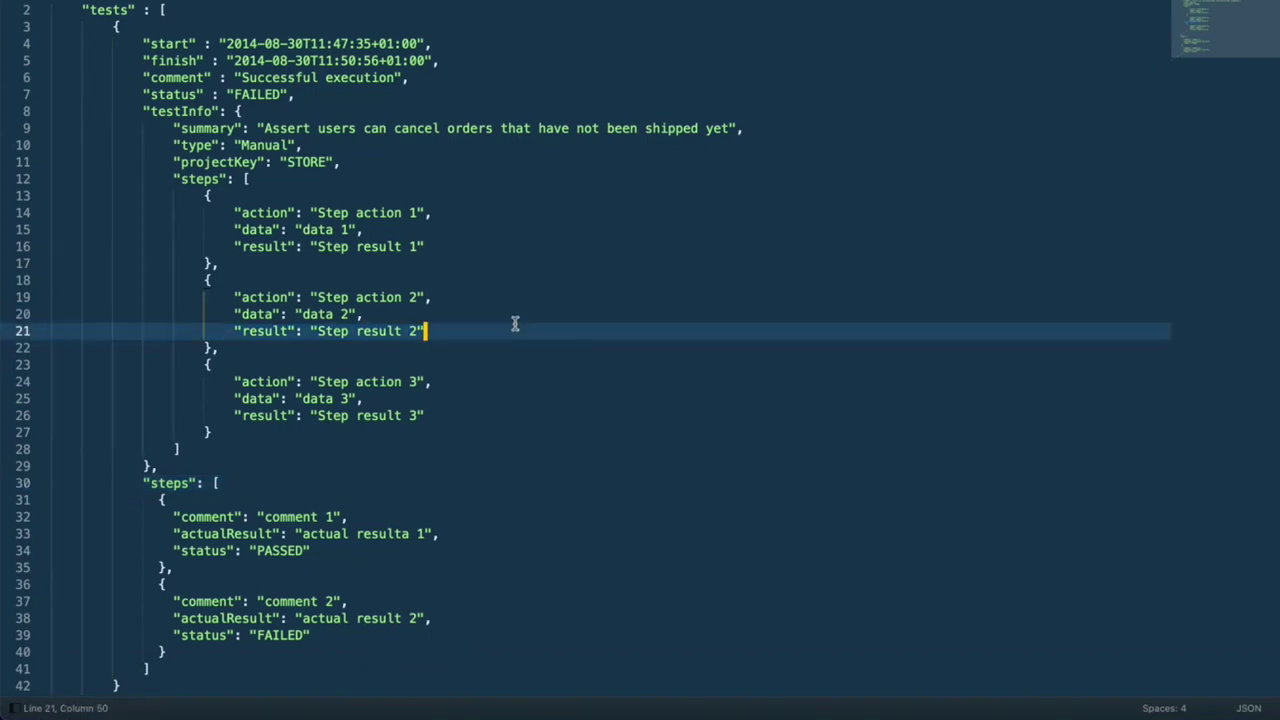
key("ctrl+Tab")
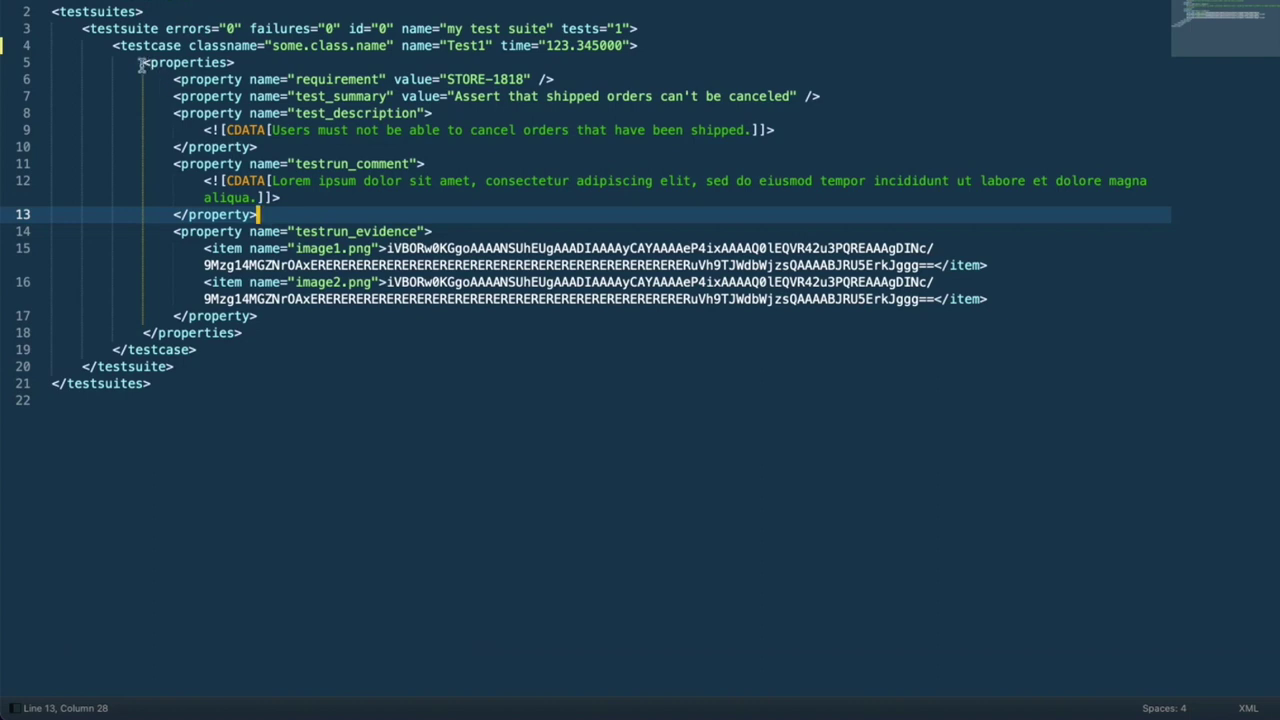
left_click_drag(143, 63, 270, 337)
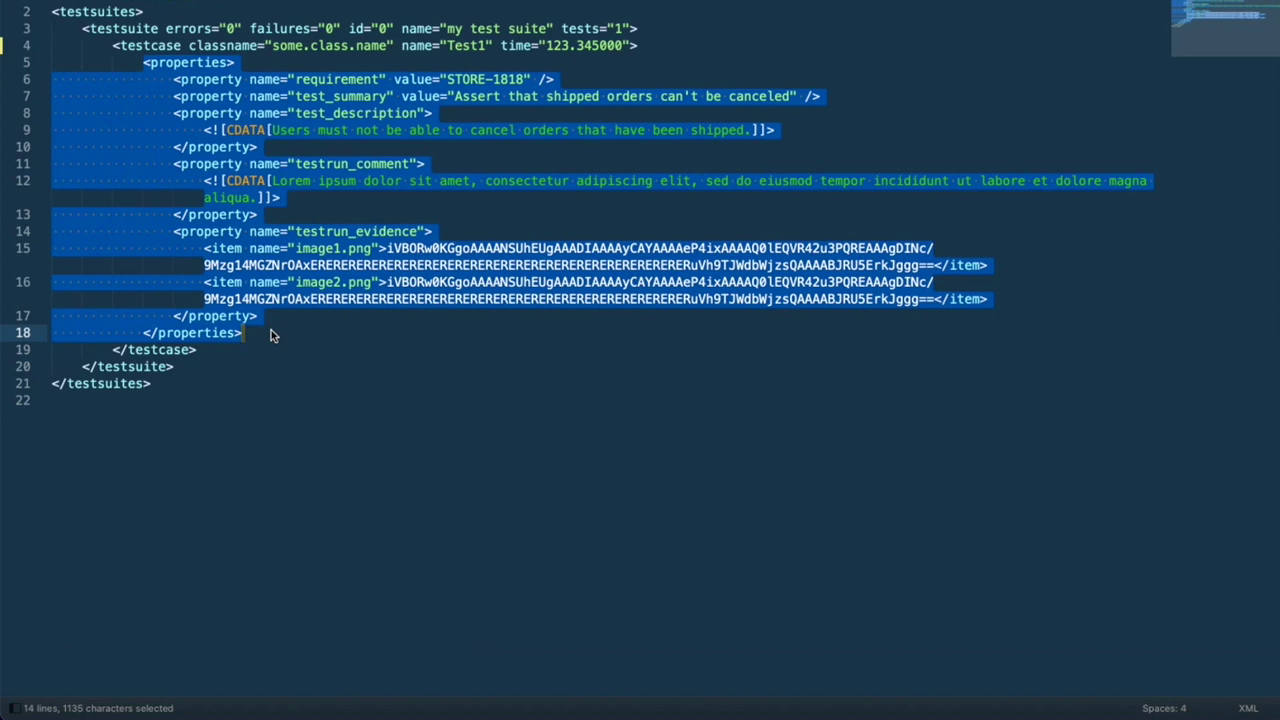
key("ctrl+z")
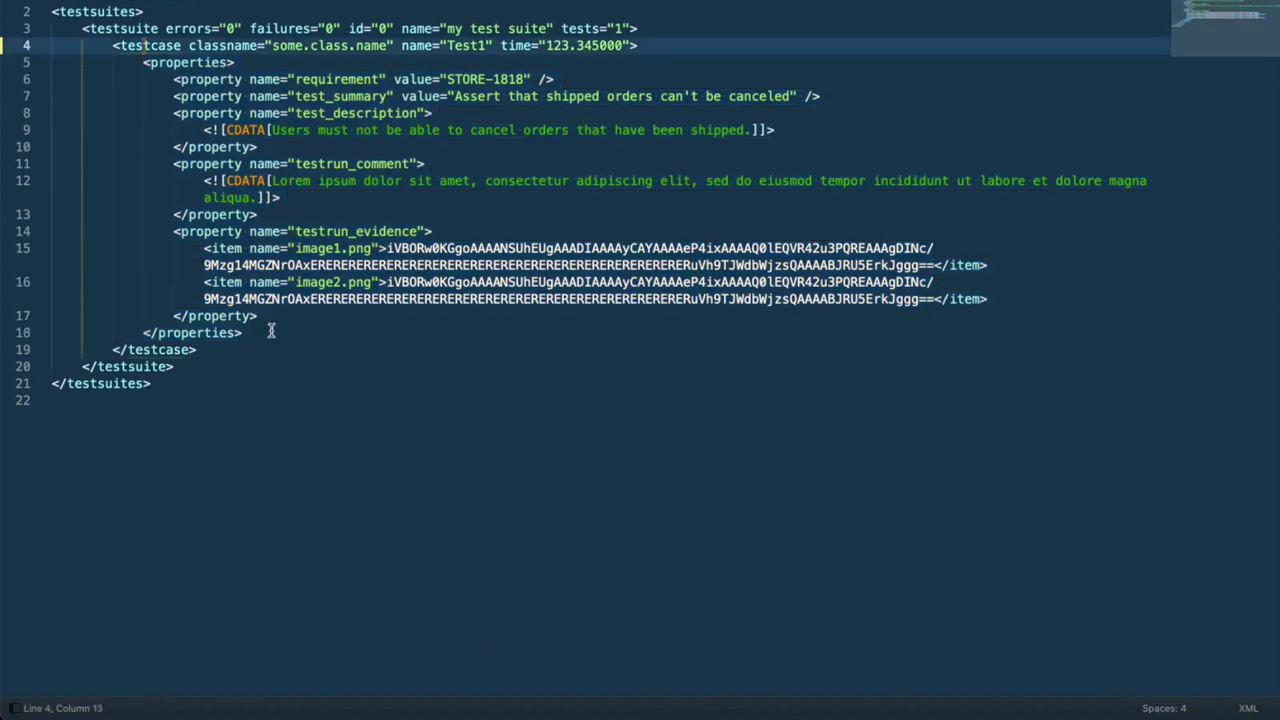
key("Down")
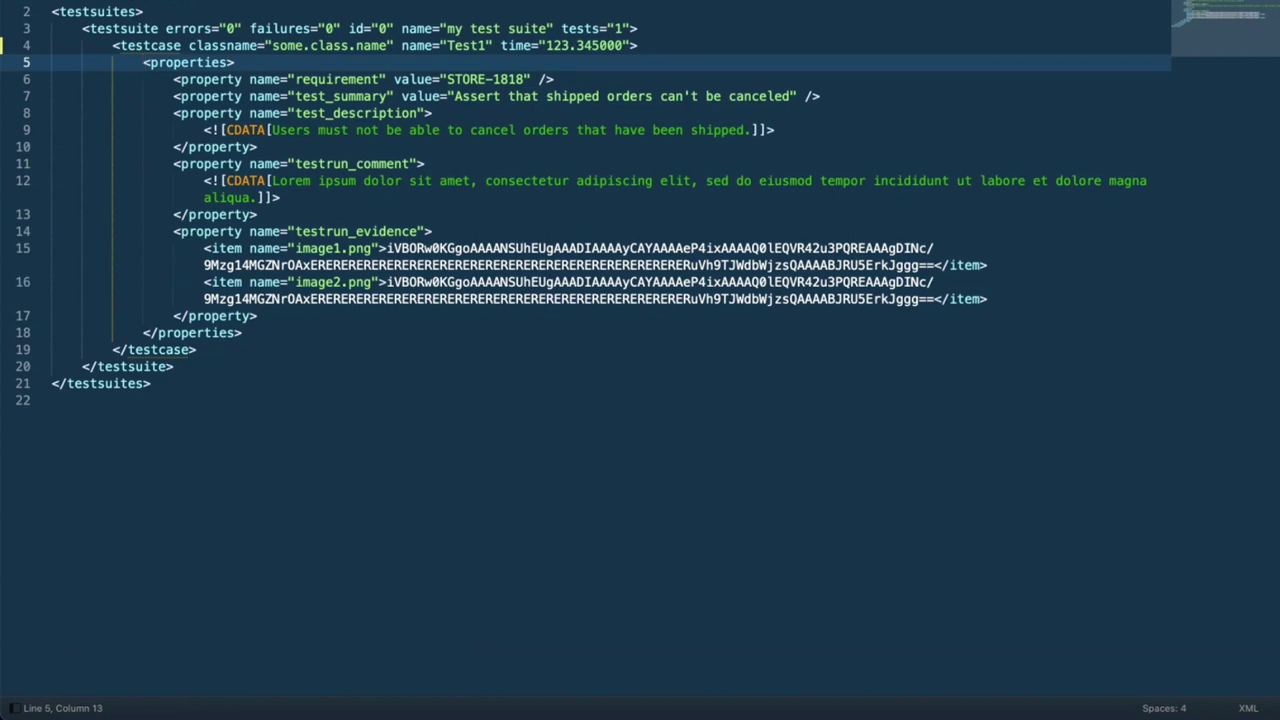
left_click(111, 686)
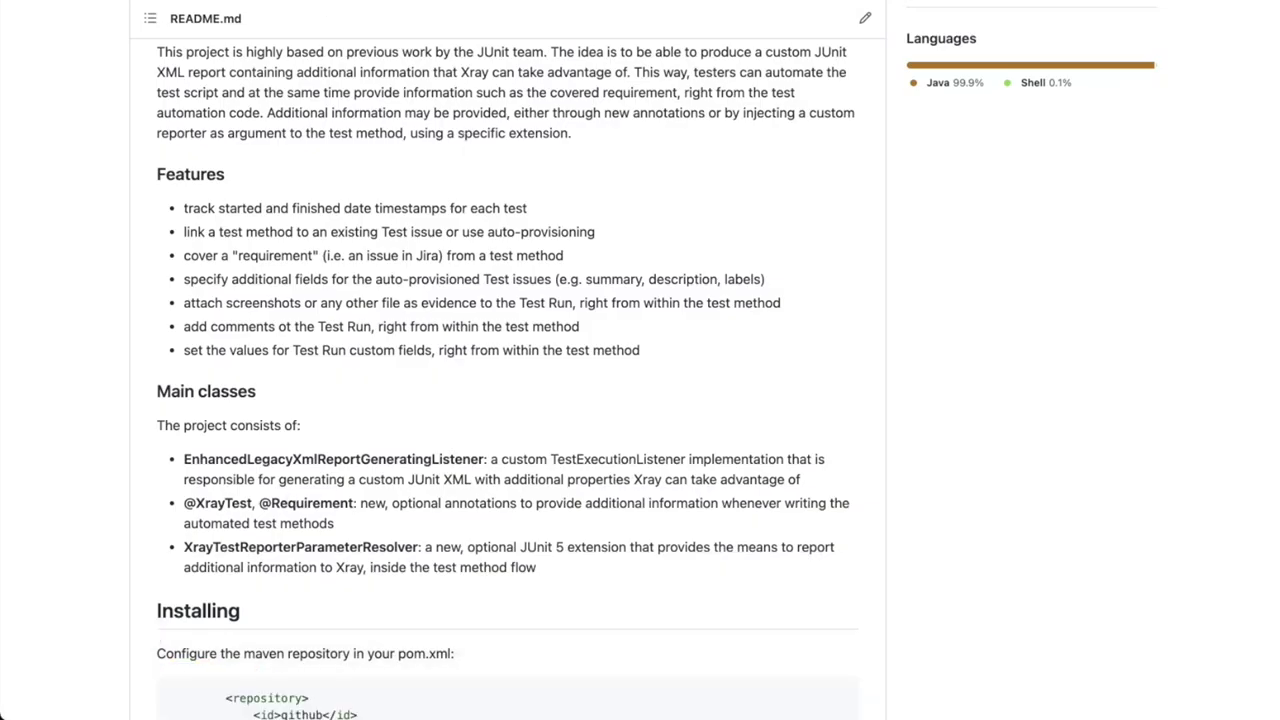
left_click(1150, 6)
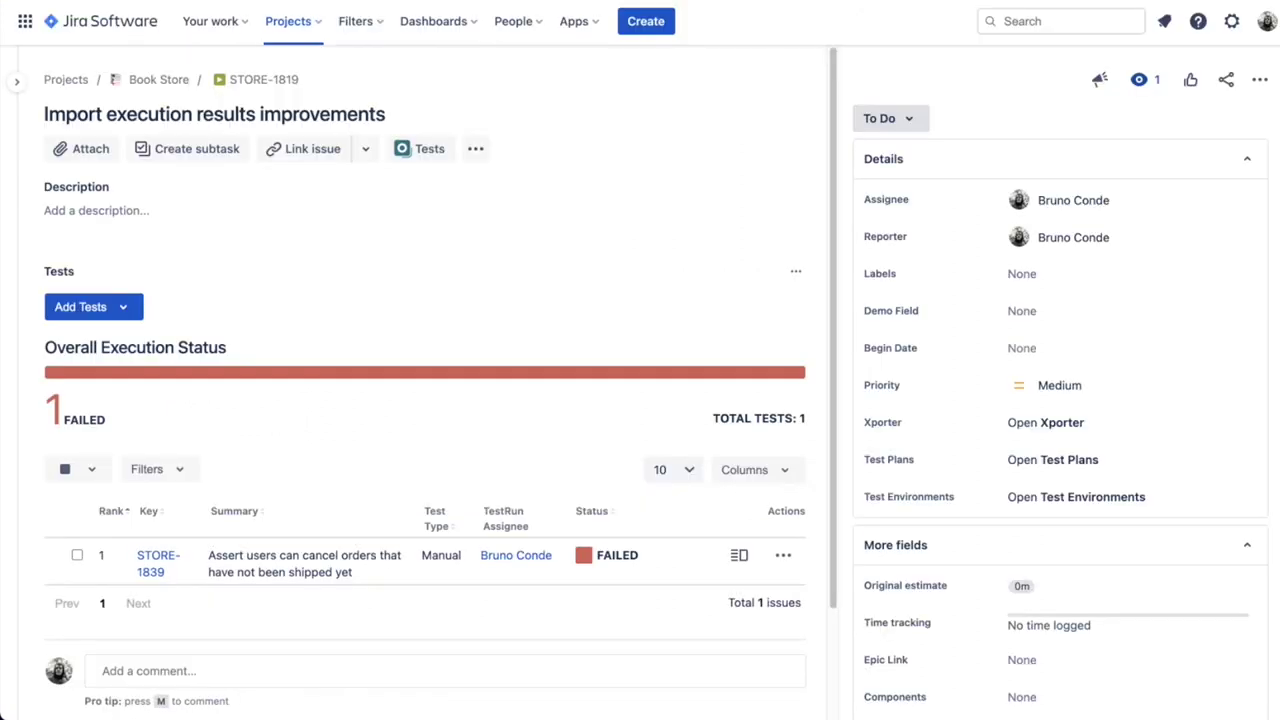
Import the execution results from junit-report.xml into test execution STORE-1819
left_click(1263, 79)
left_click(1191, 131)
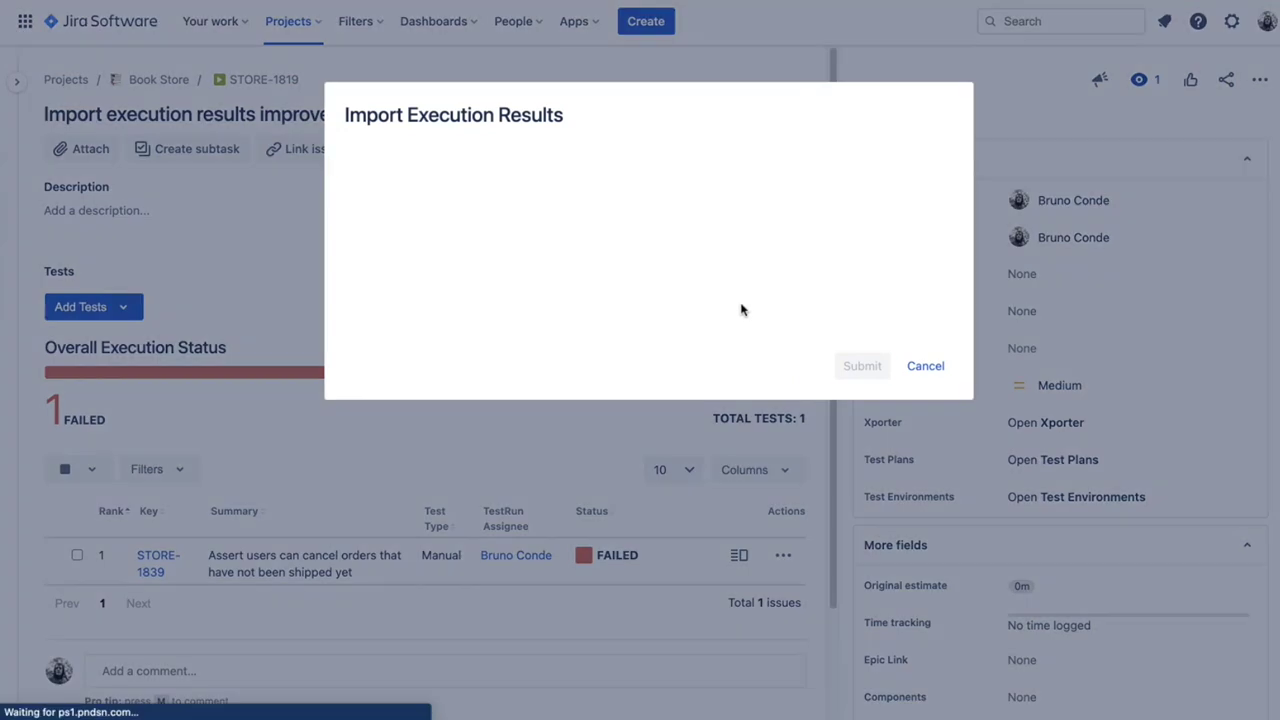
left_click(446, 172)
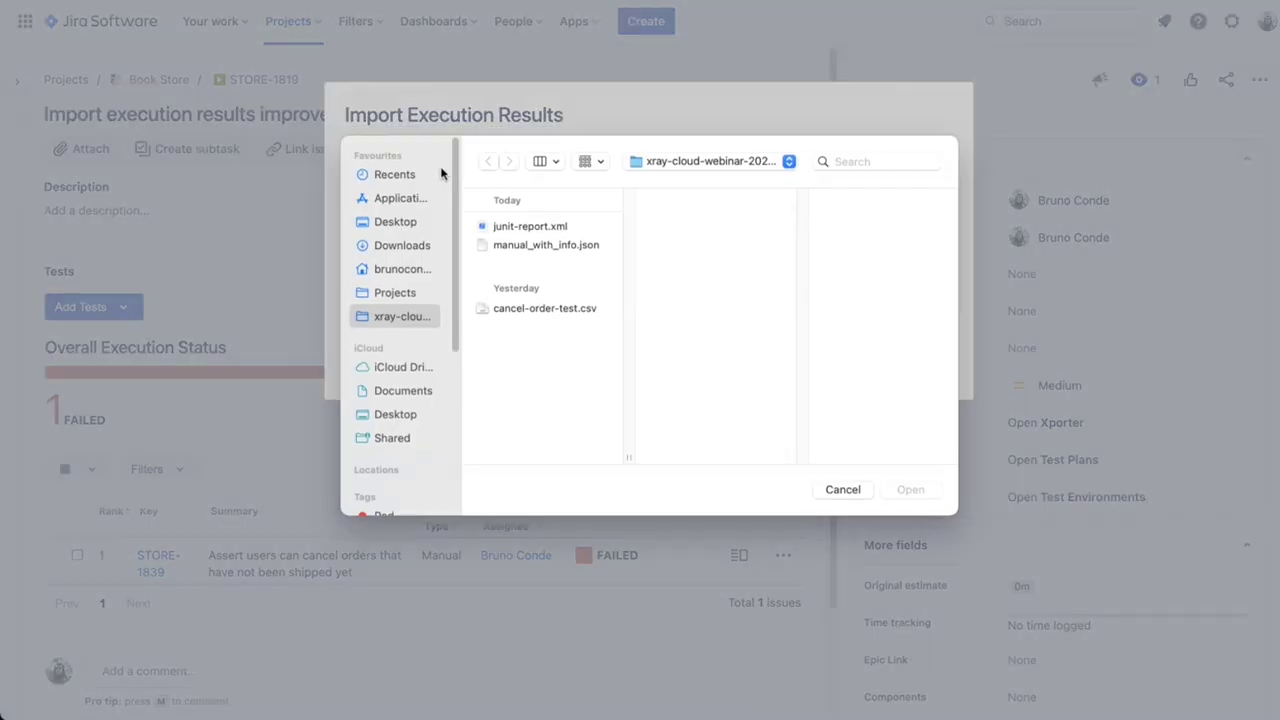
left_click(551, 226)
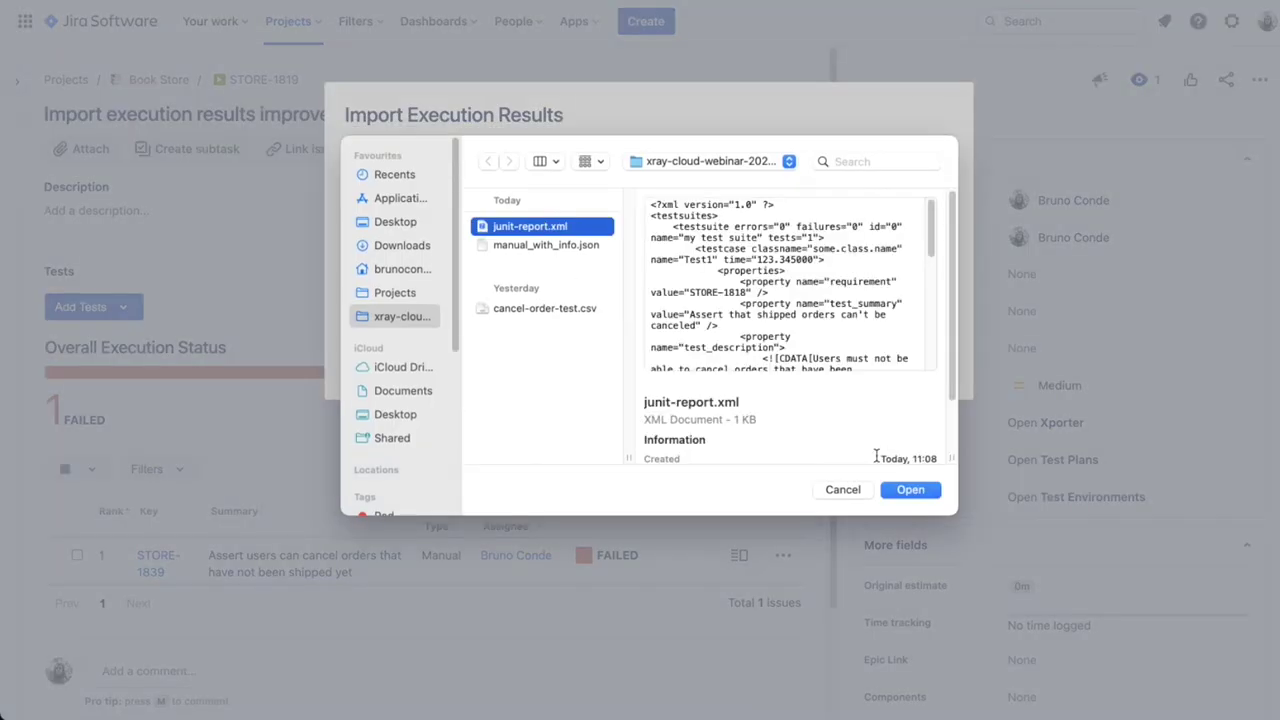
left_click(912, 491)
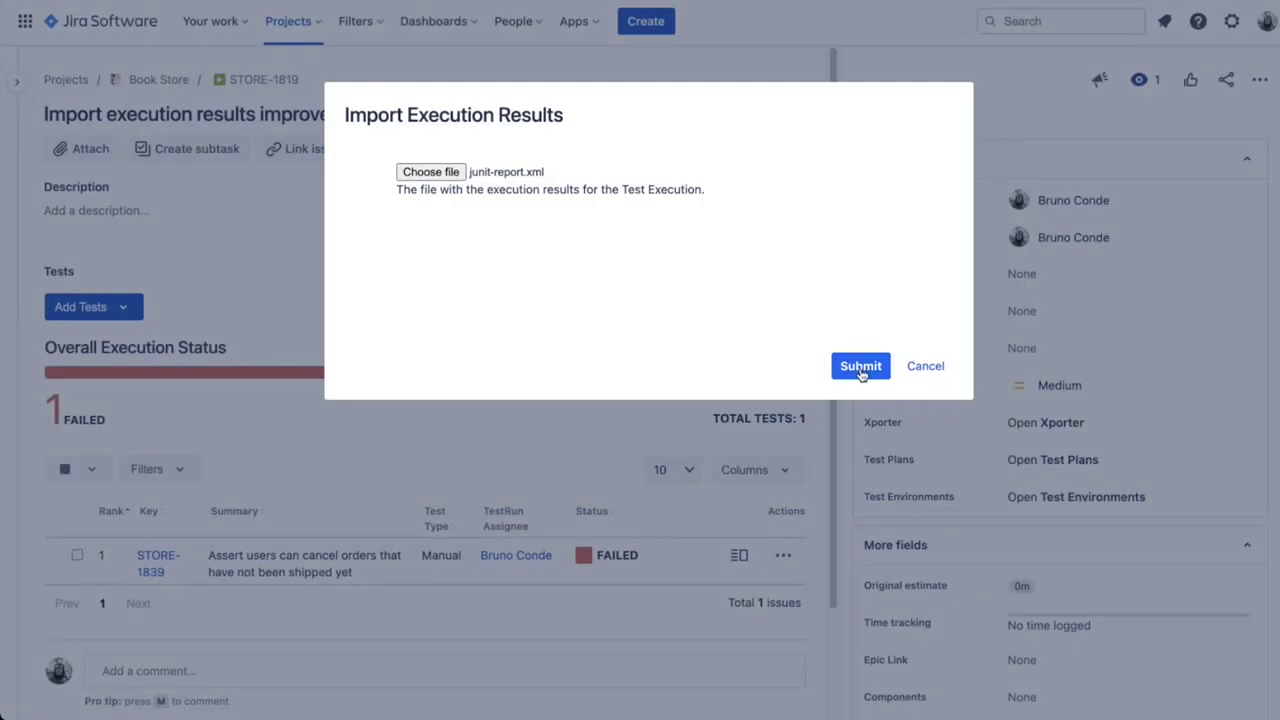
left_click(861, 366)
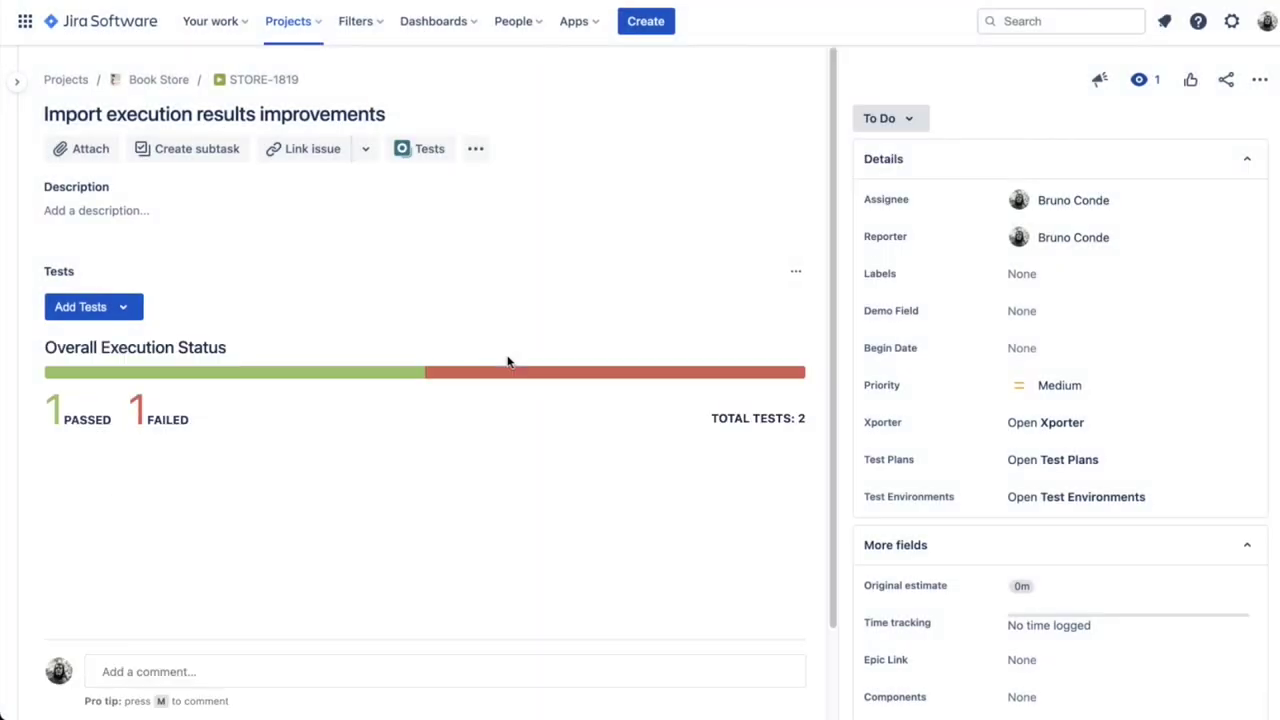
Open the run details of test STORE-1829 and review its evidence, comment, issue links, definition and results
scroll(519, 264, "down", 2)
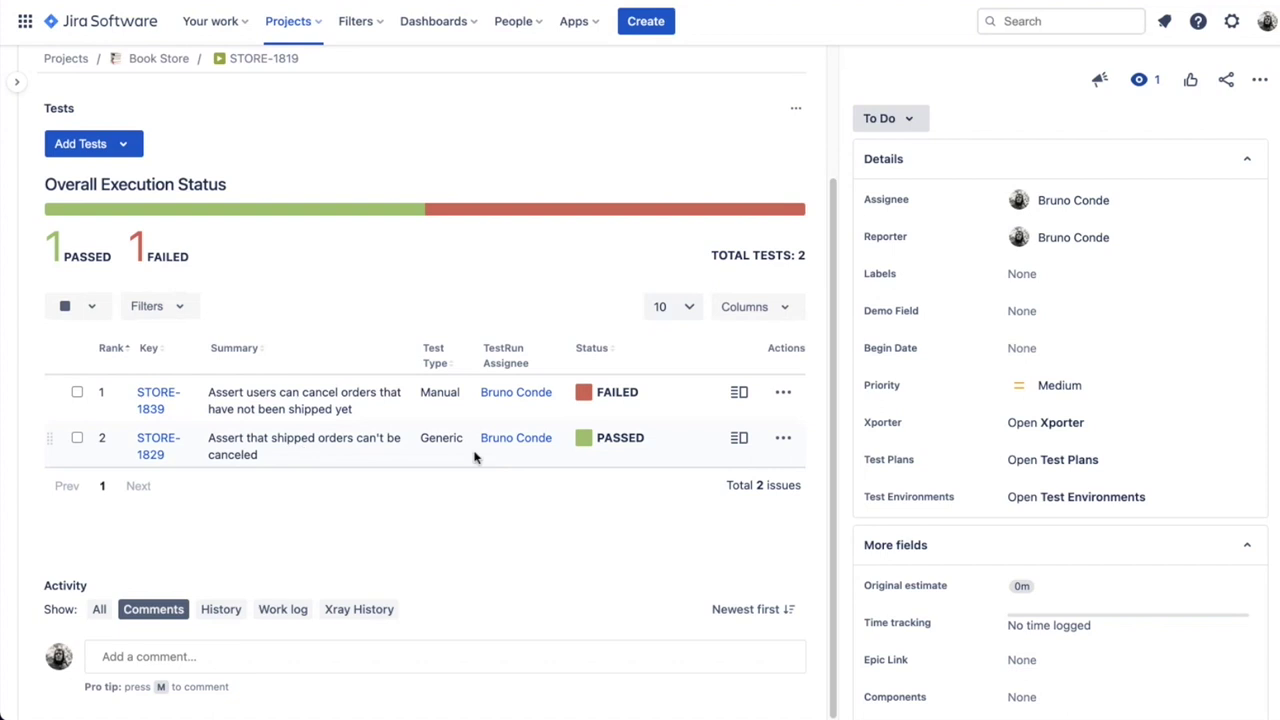
left_click(738, 441)
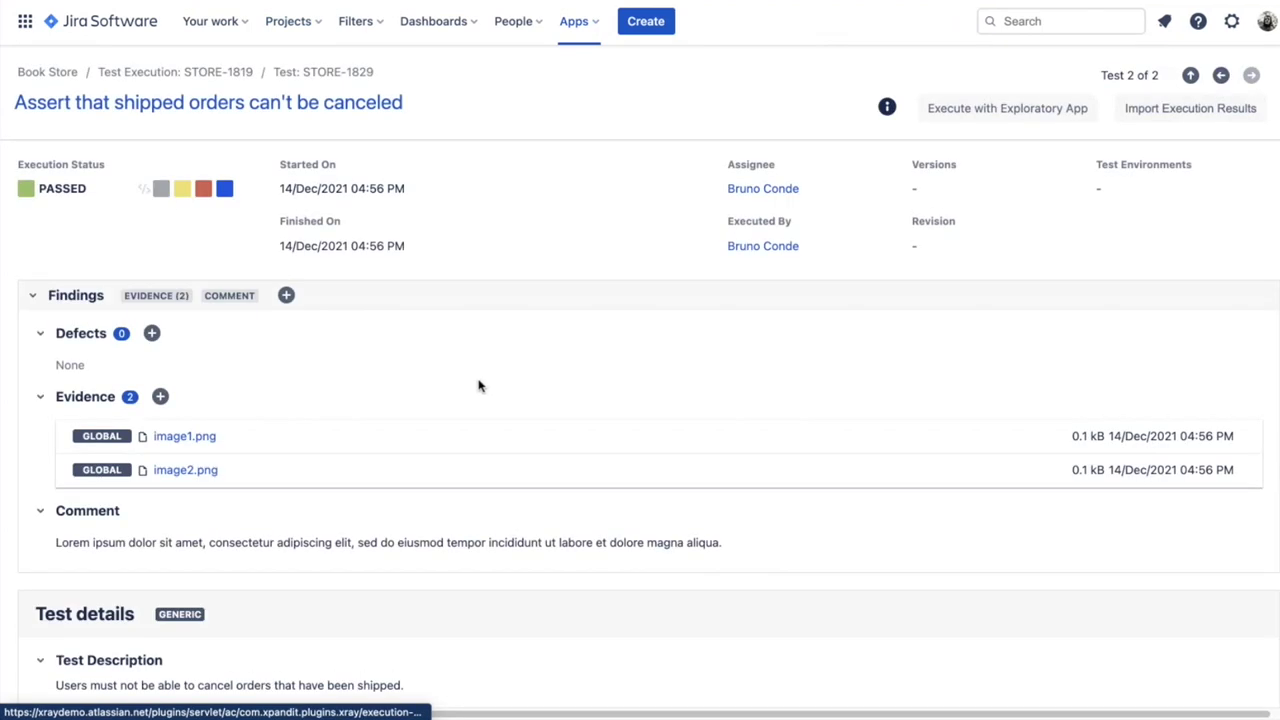
scroll(480, 382, "down", 1)
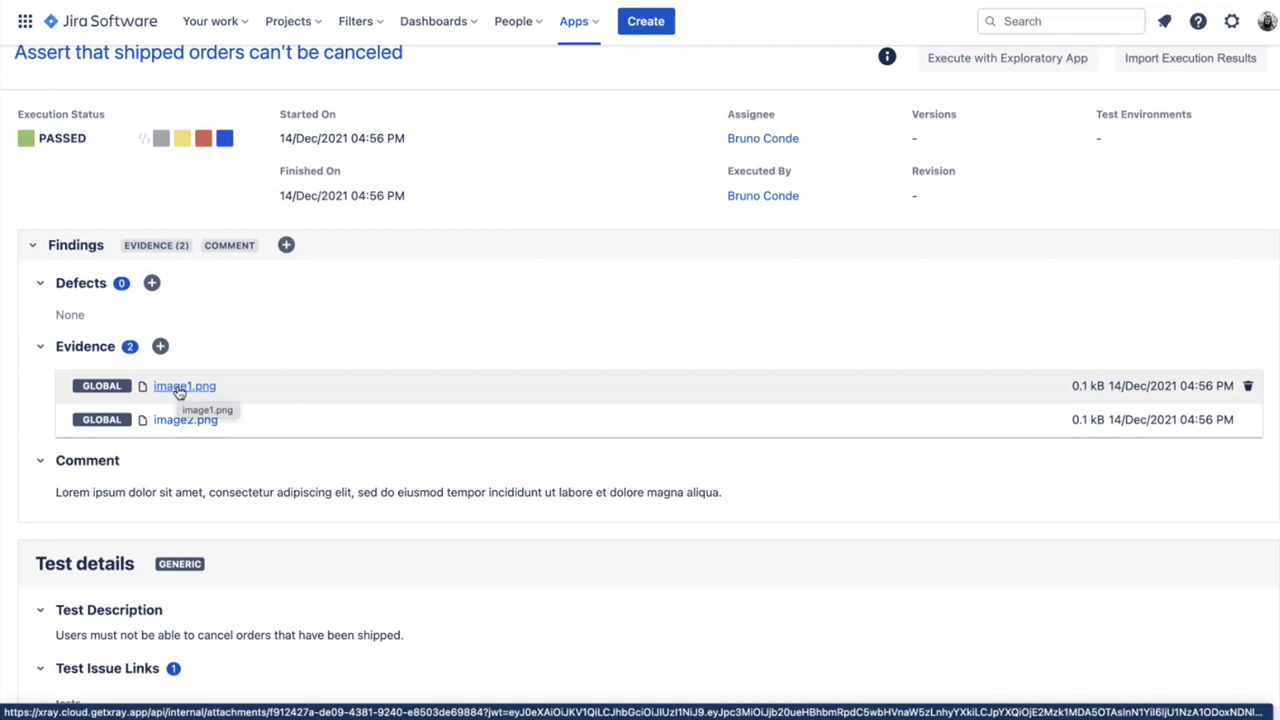
scroll(355, 368, "down", 2)
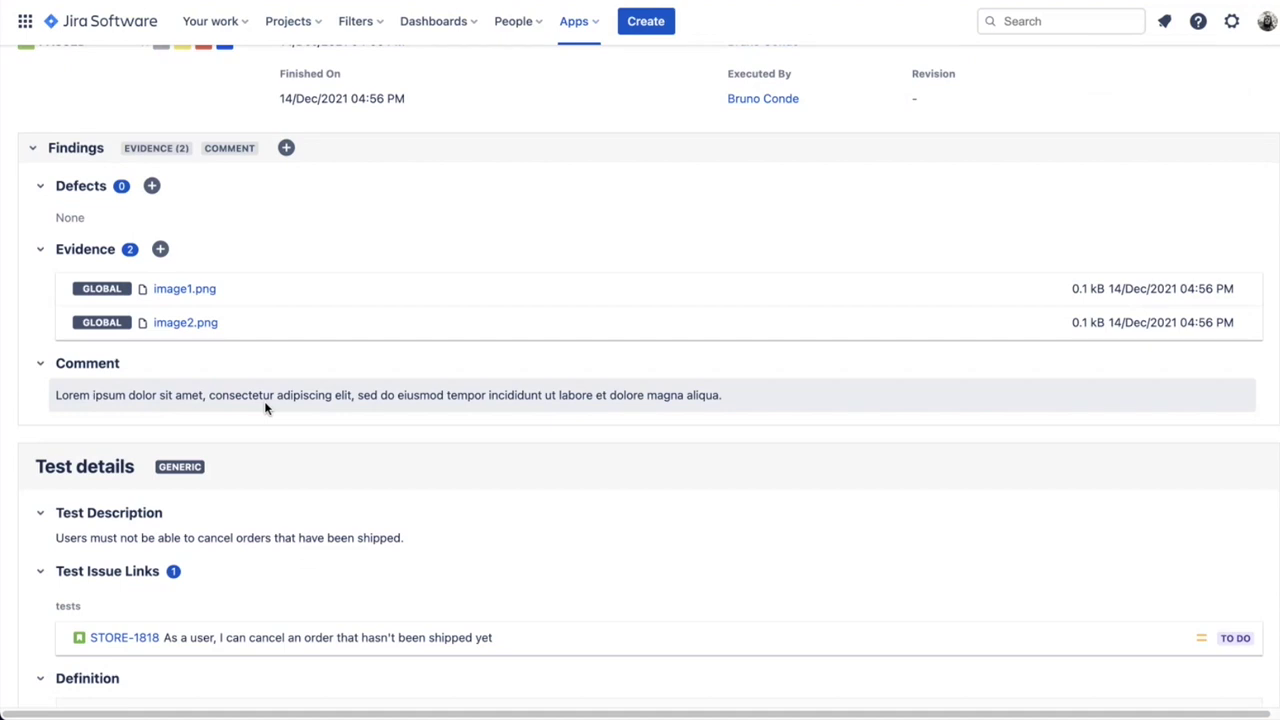
scroll(282, 398, "down", 4)
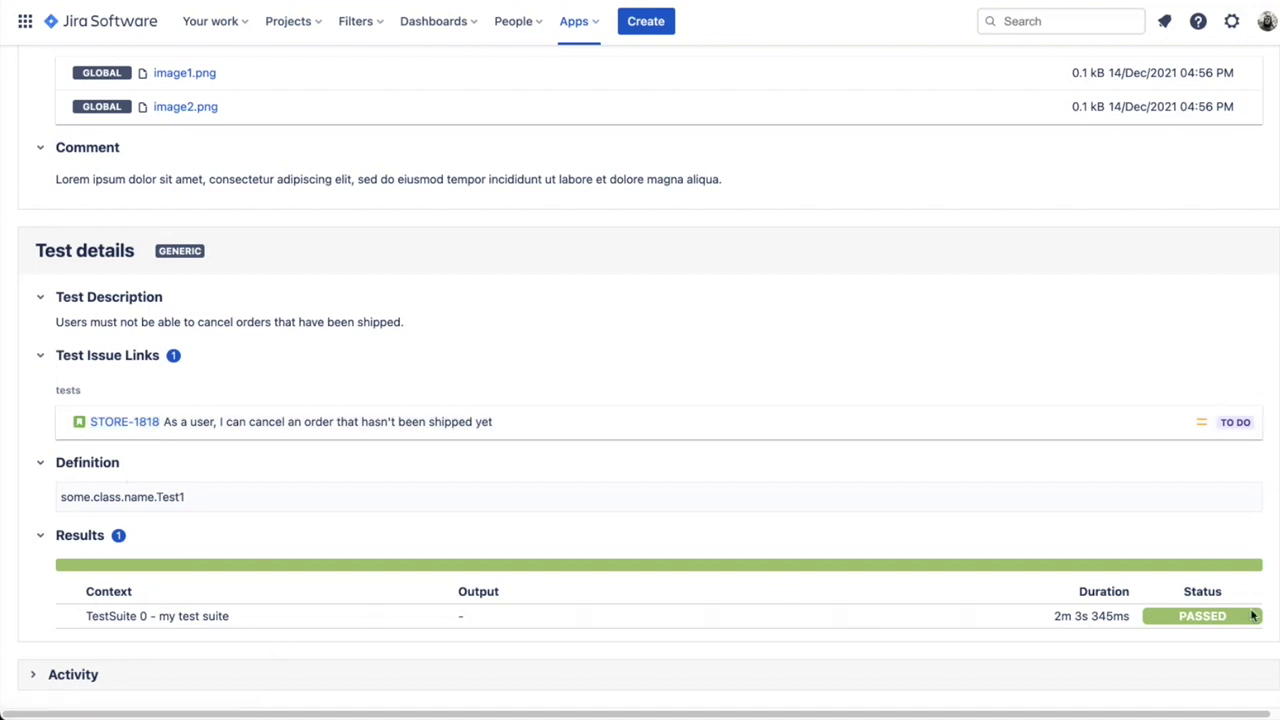
scroll(429, 388, "up", 4)
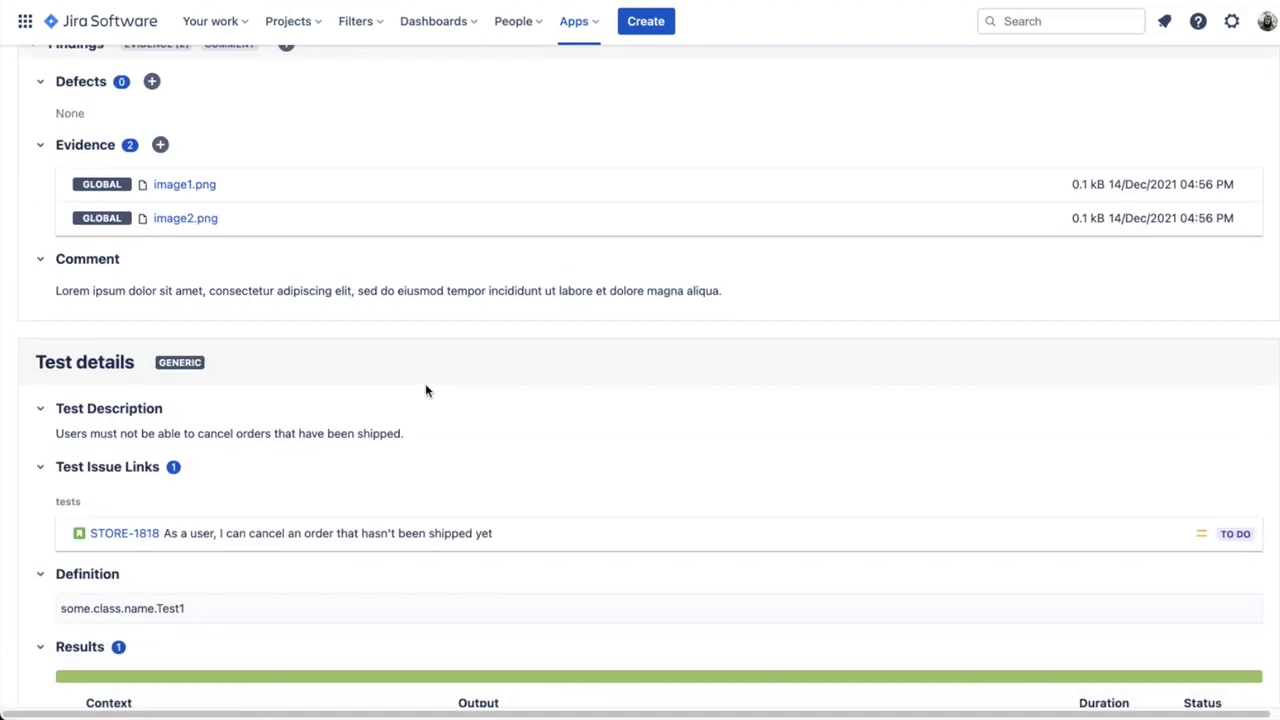
Open test issue STORE-1829 to check its definition, and follow its link to story STORE-1818 to review the test coverage
left_click(336, 74)
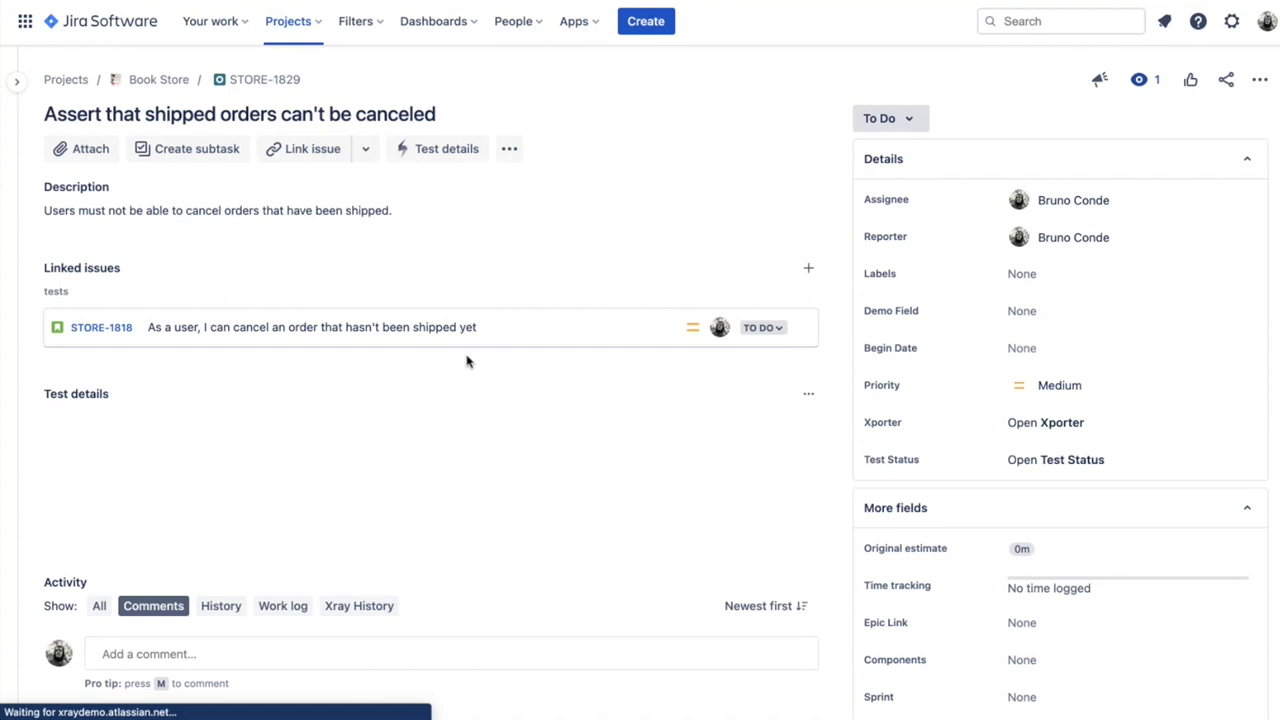
scroll(424, 345, "down", 1)
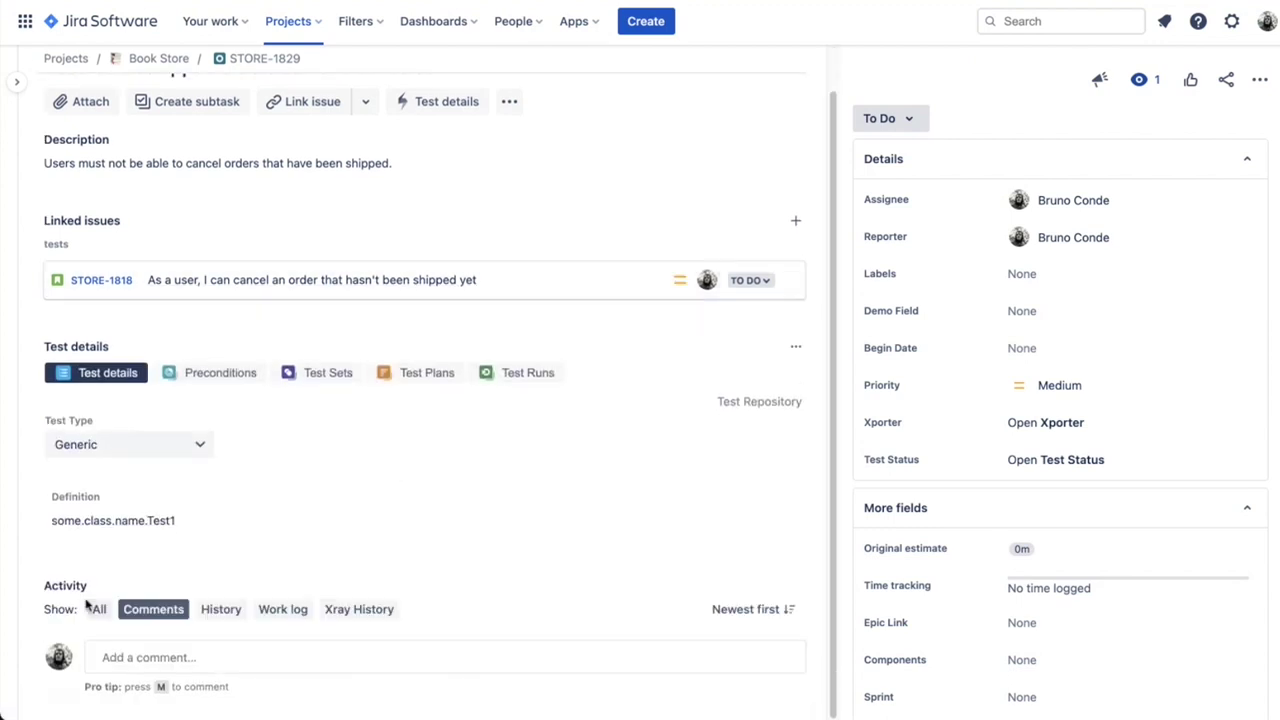
left_click(110, 282)
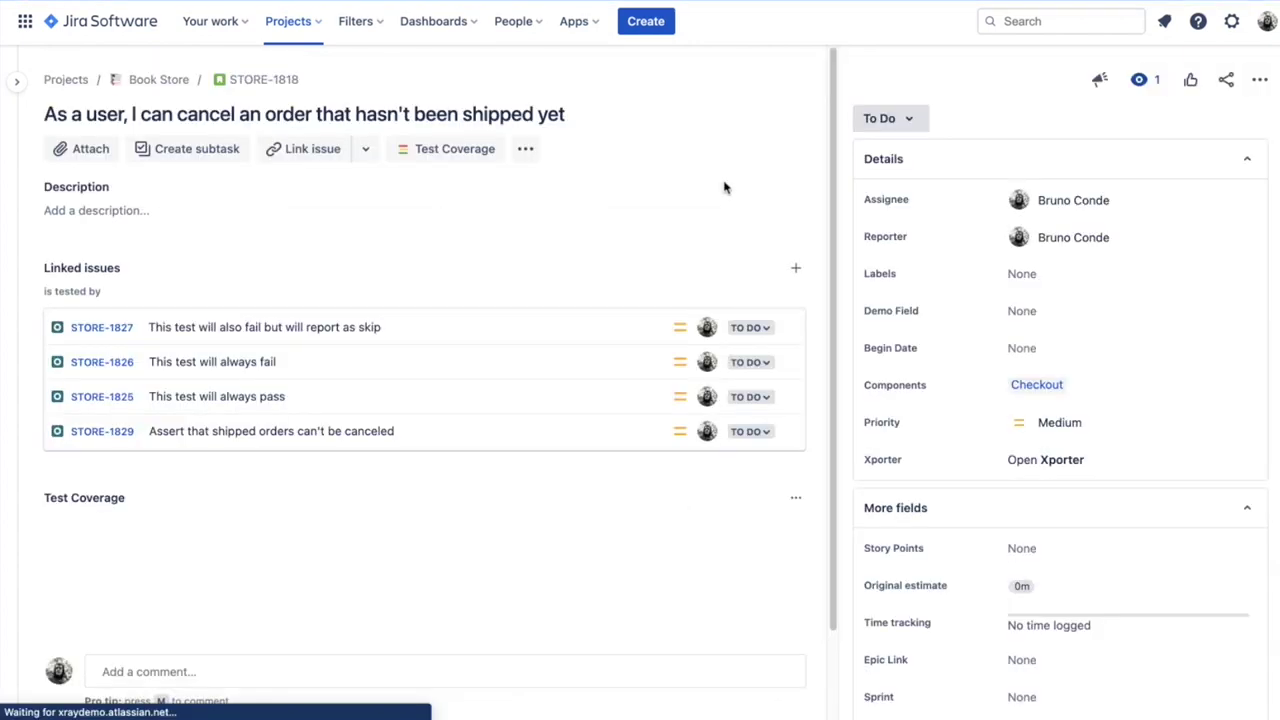
scroll(390, 365, "down", 3)
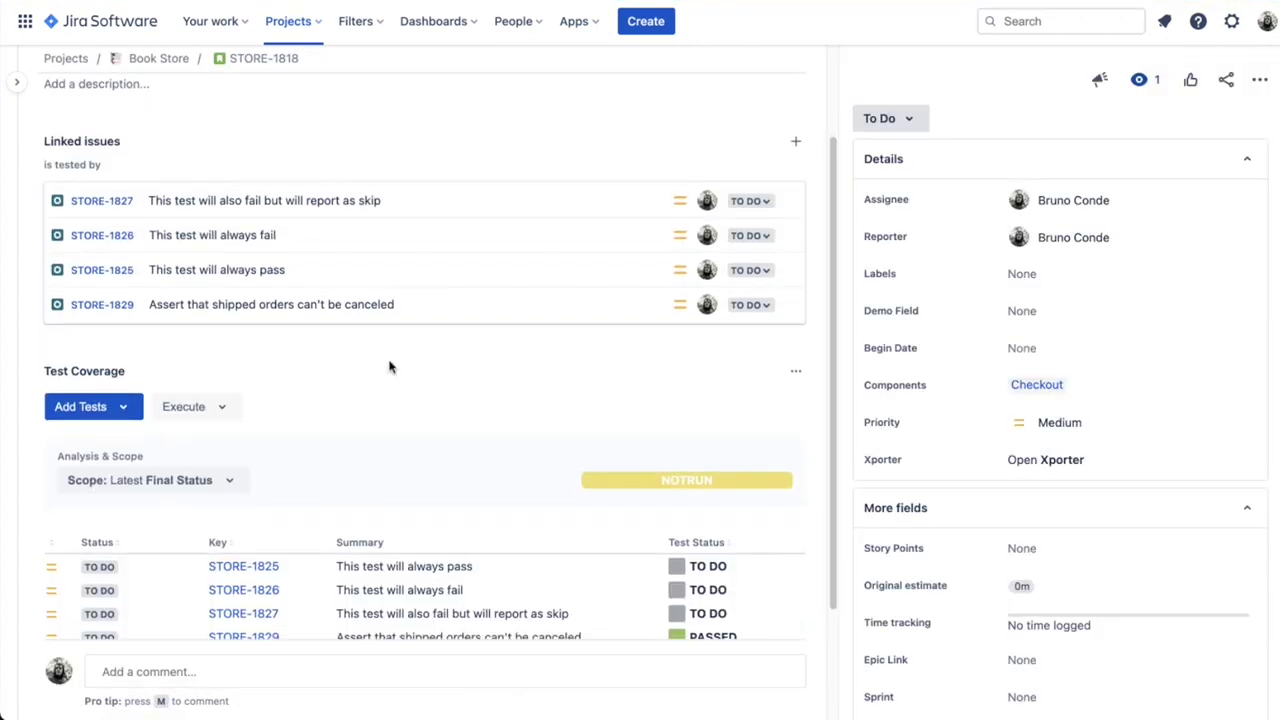
scroll(392, 367, "down", 3)
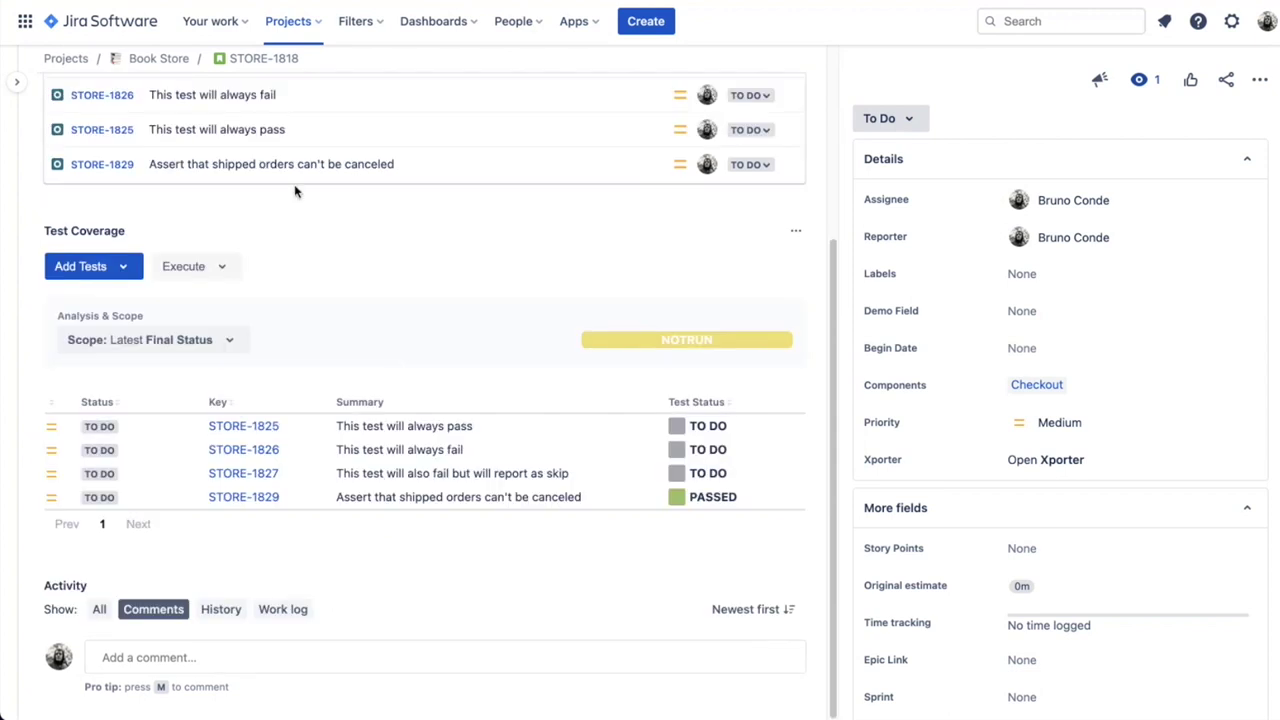